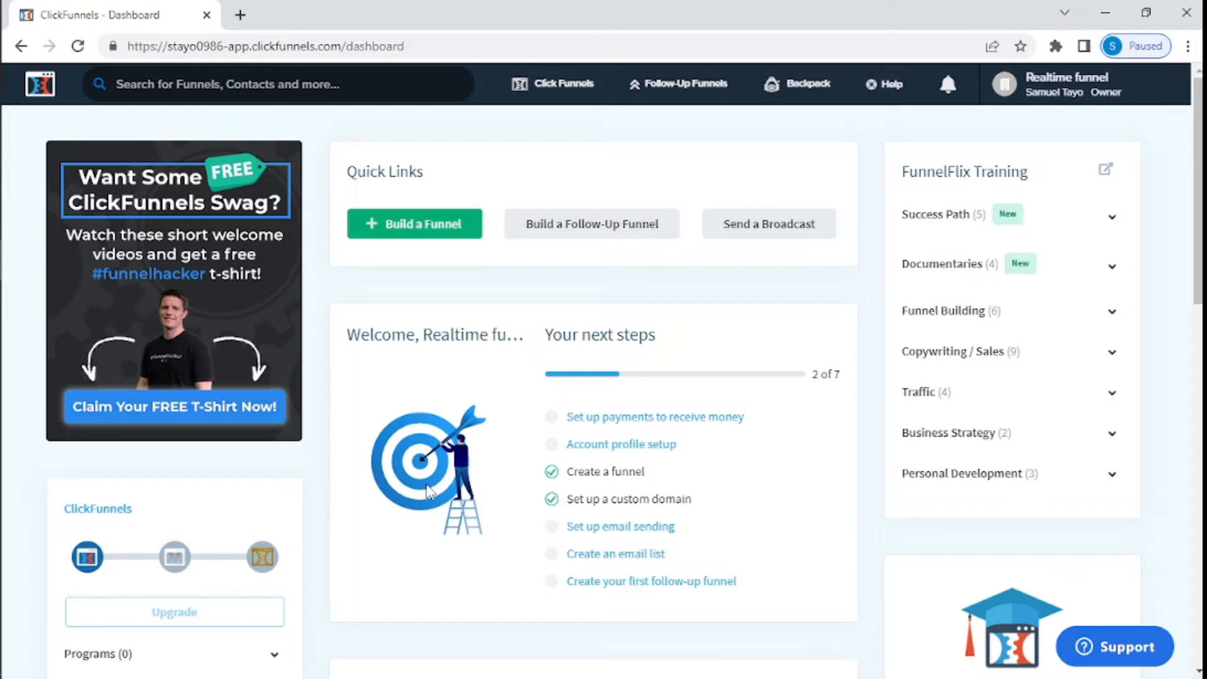
Start building a new funnel and choose to create a custom funnel from scratch
{"action": "mouse_move", "coordinate": [578, 93]}
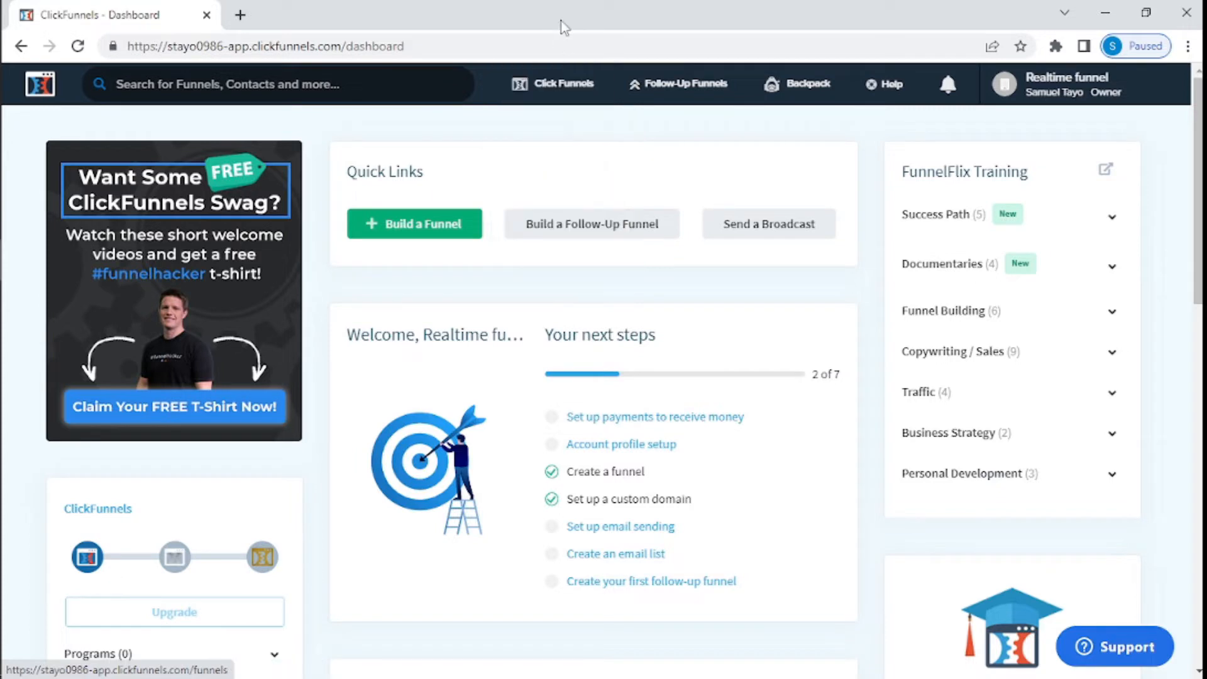
{"action": "left_click", "coordinate": [555, 266]}
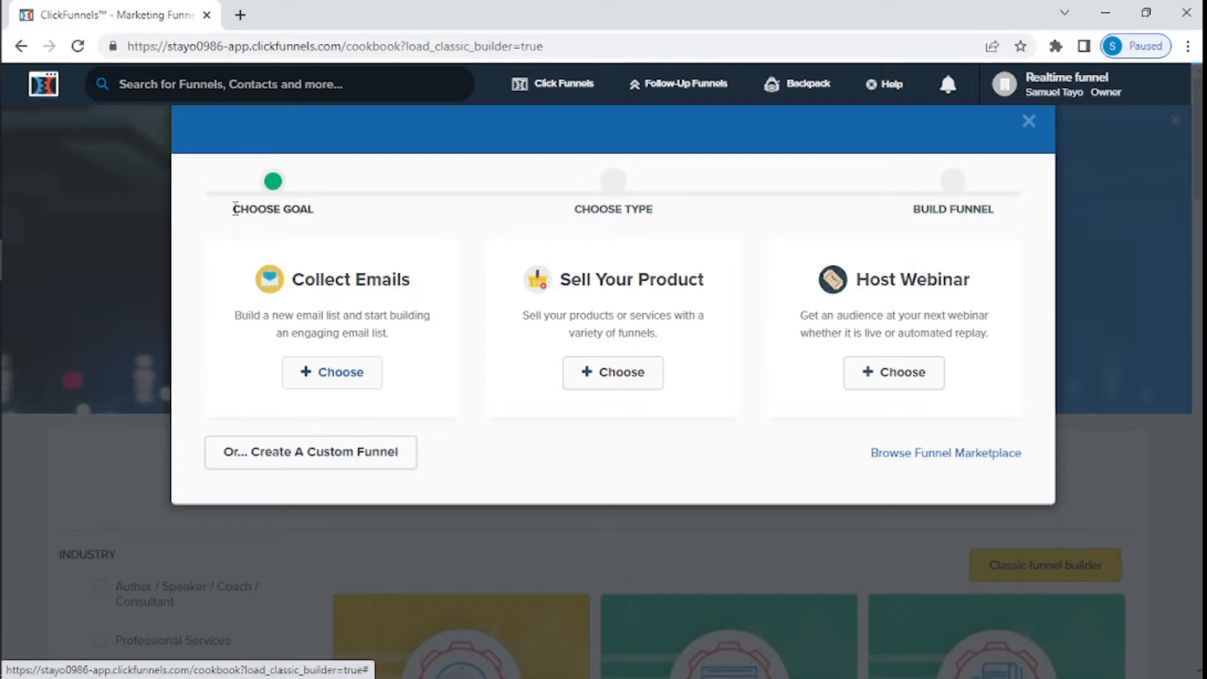
{"action": "left_click_drag", "start_coordinate": [234, 209], "coordinate": [320, 214]}
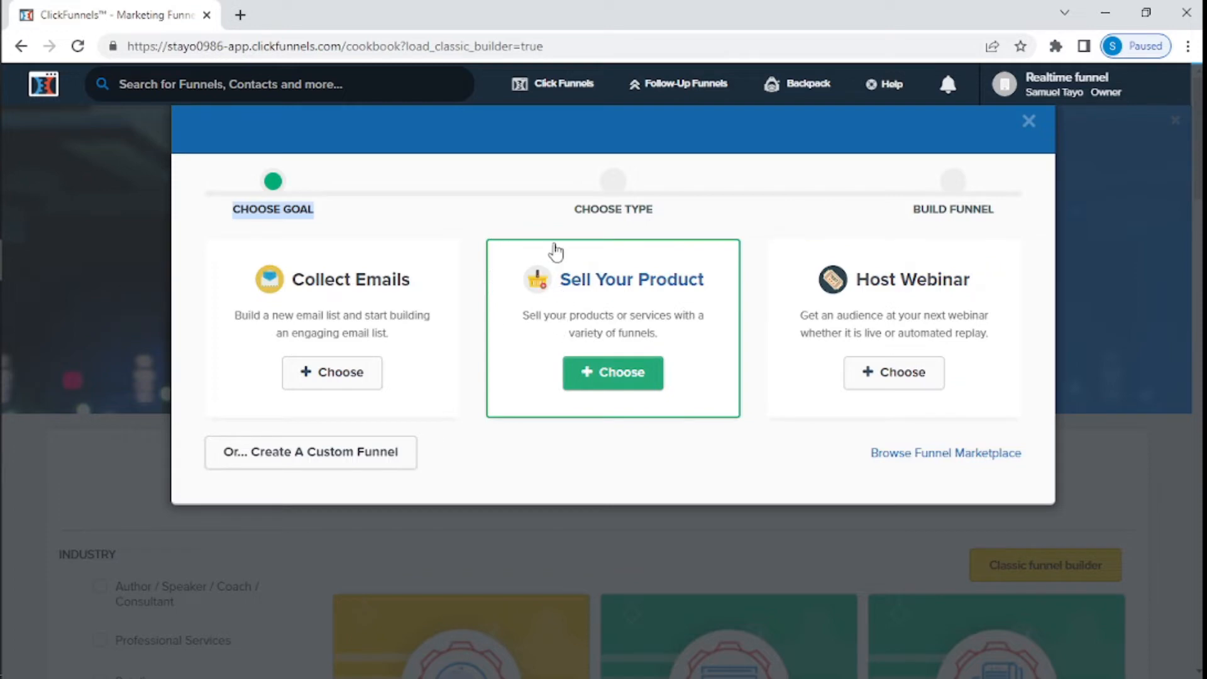
{"action": "left_click", "coordinate": [360, 465]}
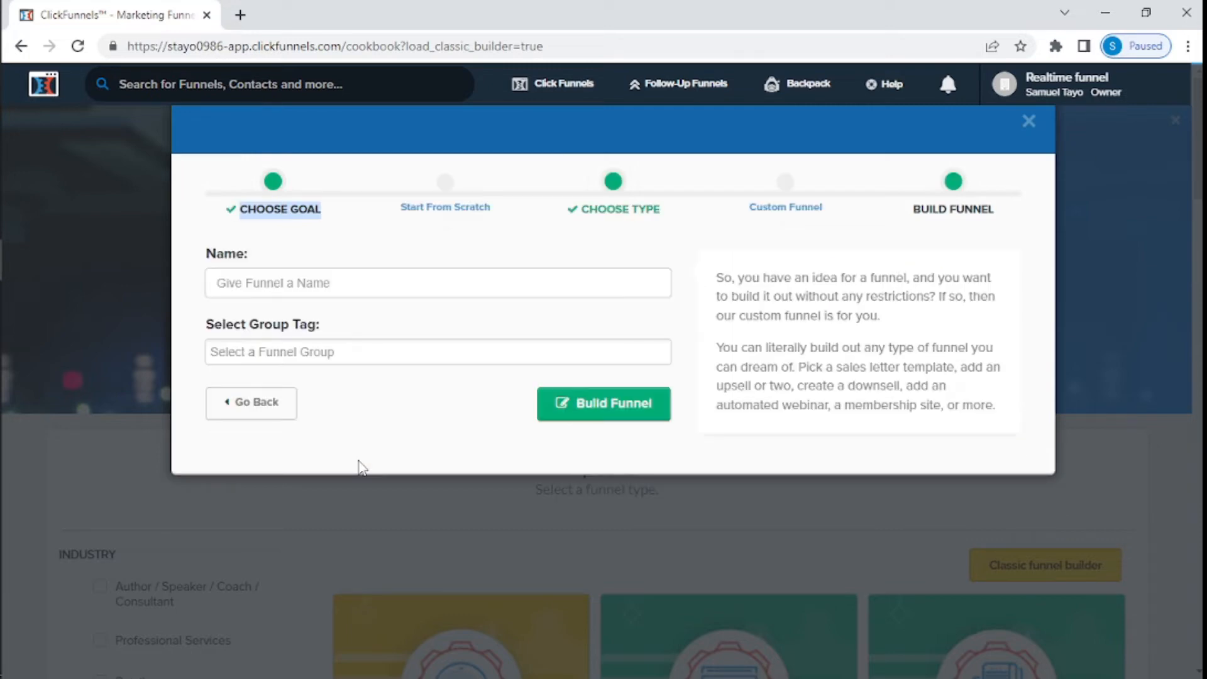
Name the custom funnel "Youtube Tutorial" and build it
{"action": "left_click", "coordinate": [289, 289]}
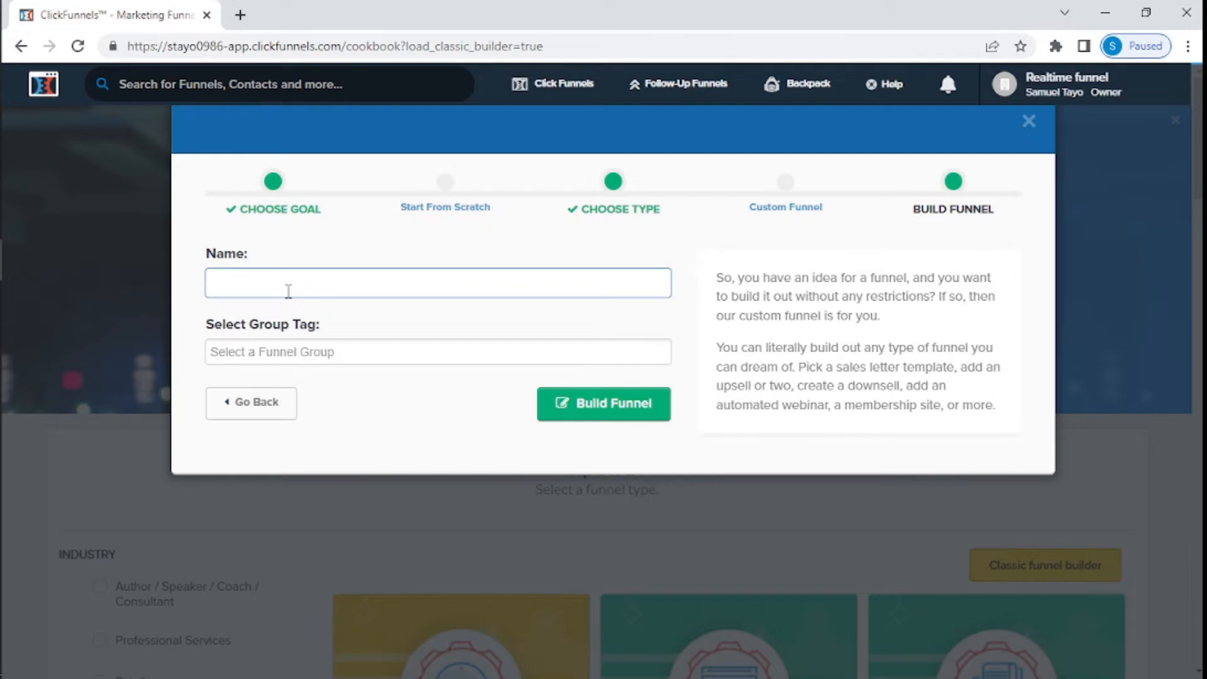
{"action": "type", "text": "Youtubeb"}
{"action": "key", "text": "BackSpace"}
{"action": "type", "text": "Tutorial"}
{"action": "key", "text": "Return"}
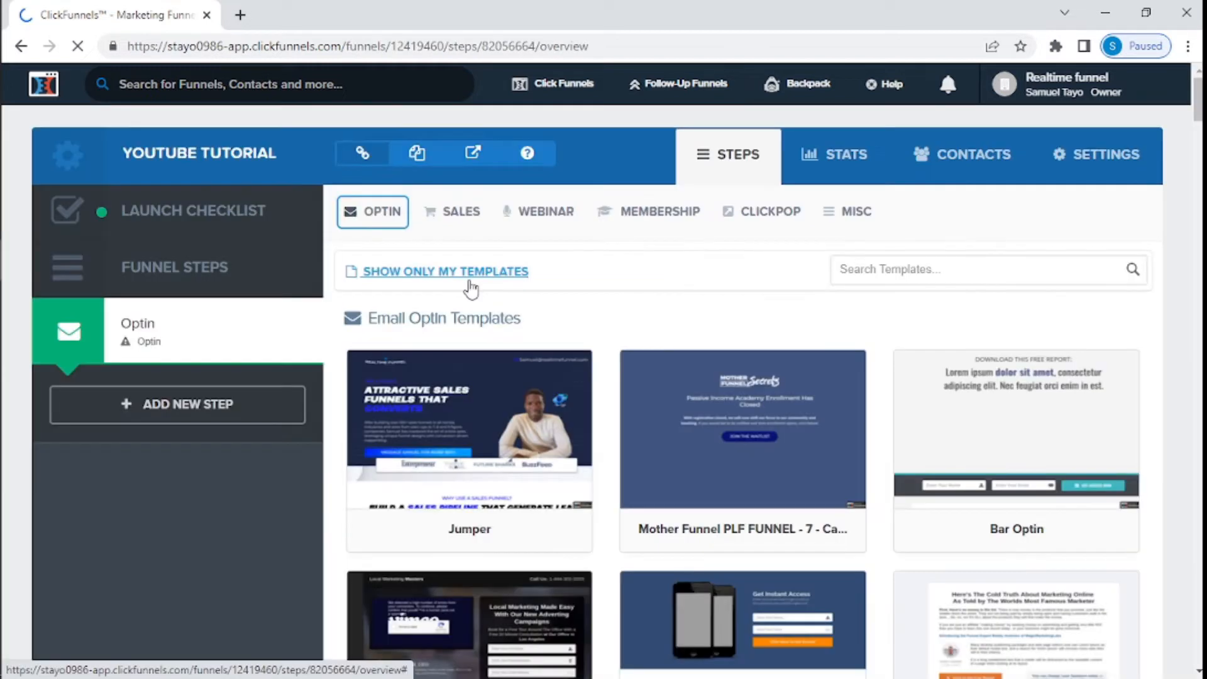
Look through the Email Optin templates available for the funnel's Optin step
{"action": "mouse_move", "coordinate": [501, 519]}
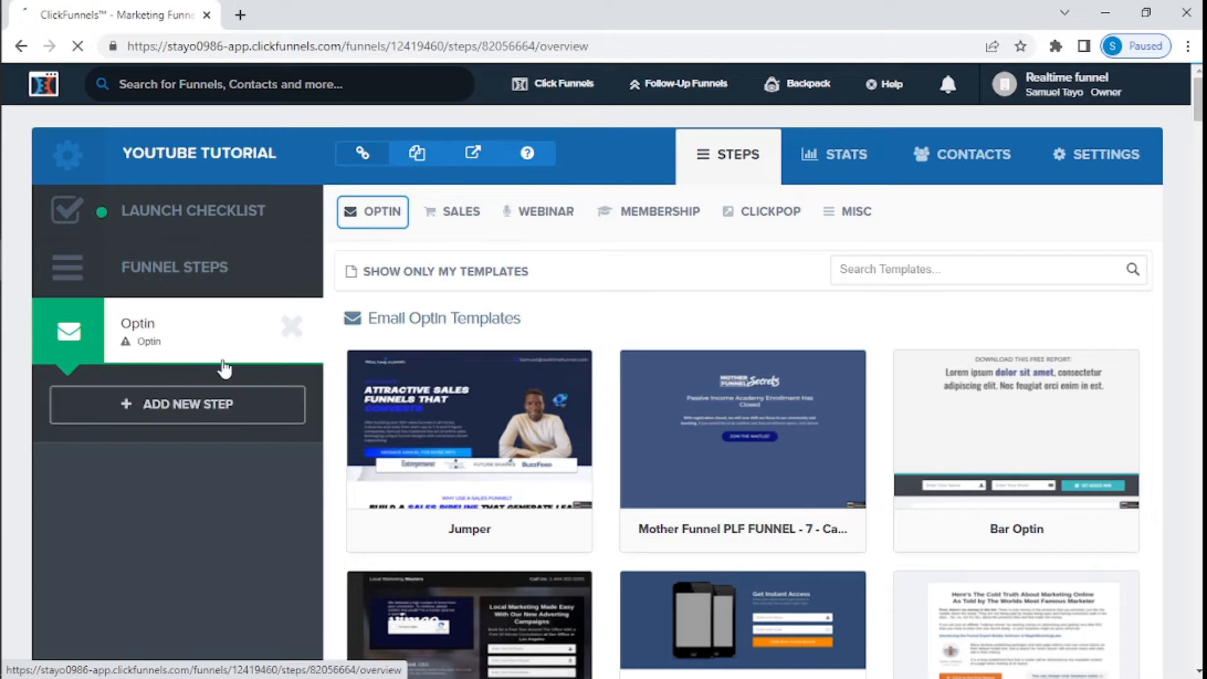
{"action": "left_click", "coordinate": [182, 418]}
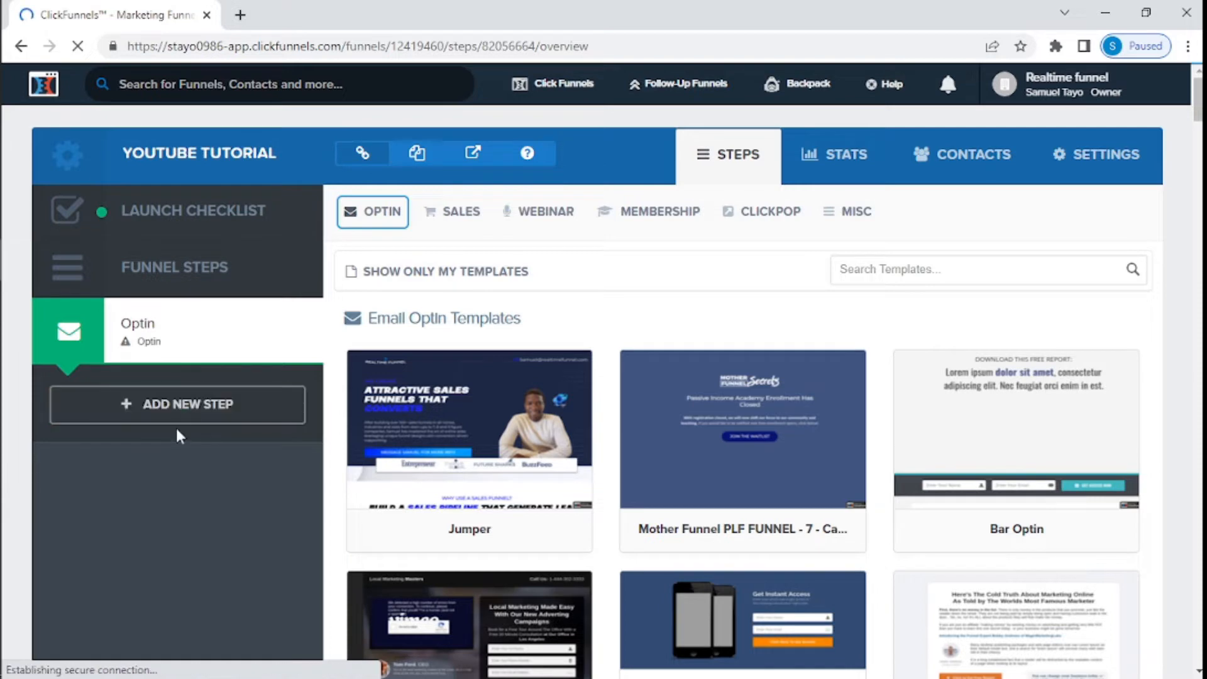
{"action": "left_click", "coordinate": [449, 213]}
{"action": "mouse_move", "coordinate": [374, 212]}
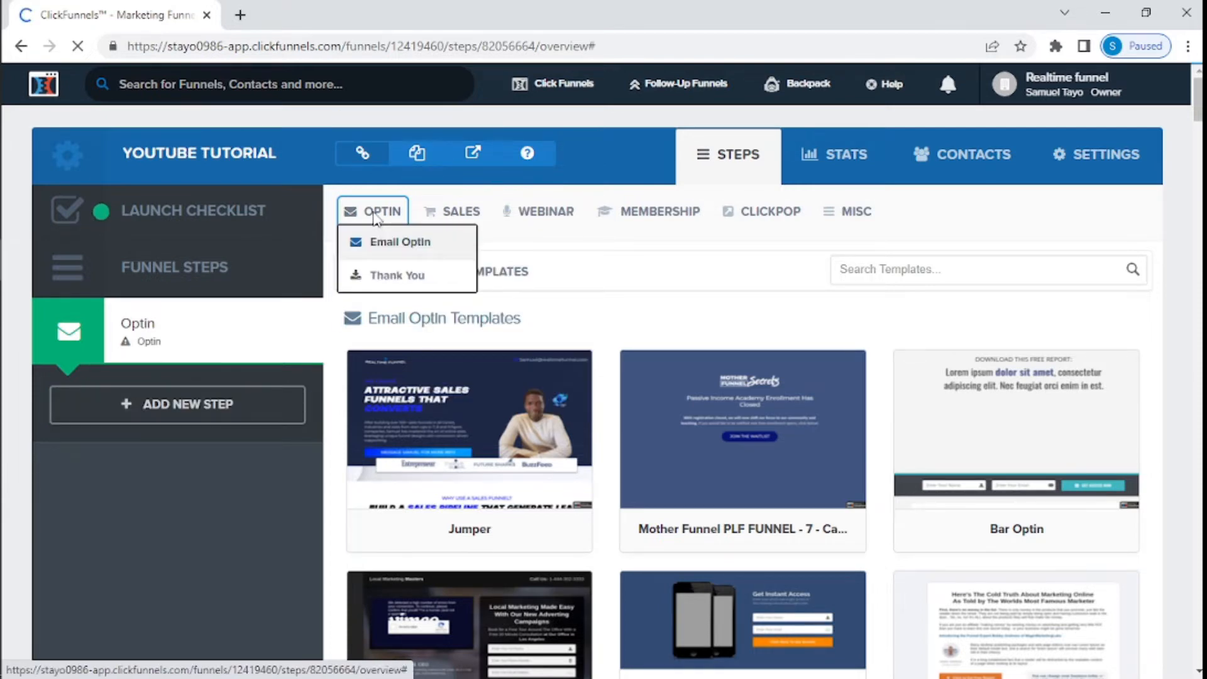
{"action": "scroll", "coordinate": [570, 345], "scroll_direction": "down", "scroll_amount": 10}
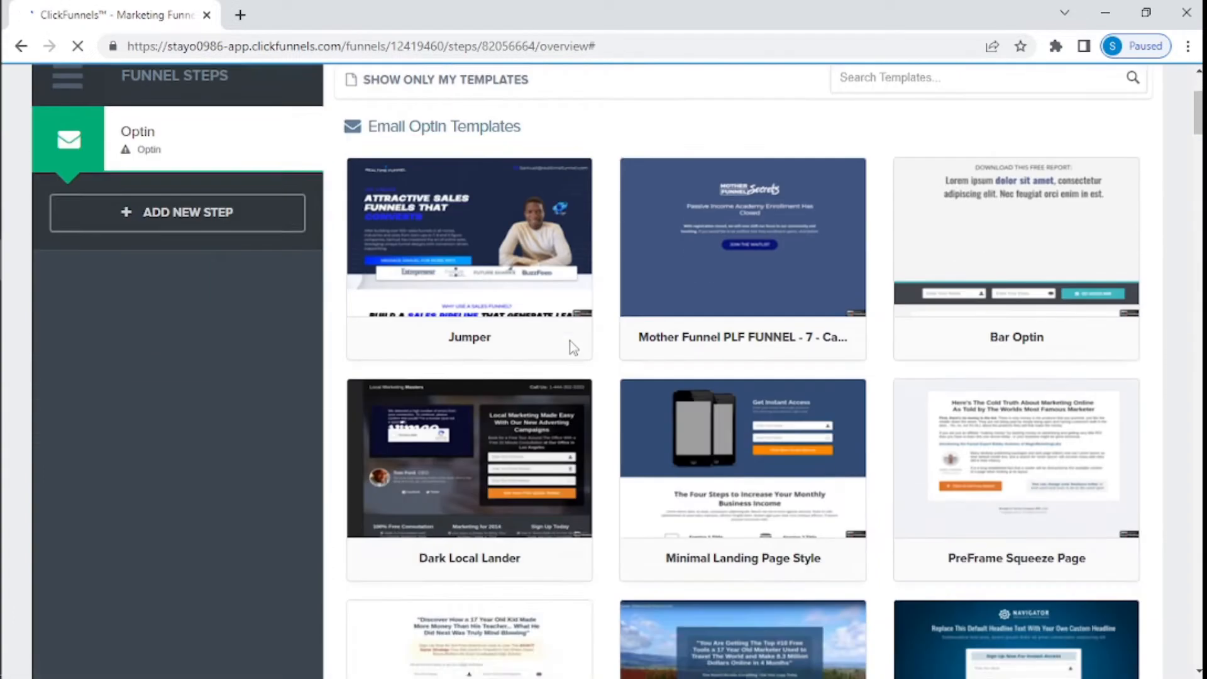
{"action": "scroll", "coordinate": [569, 345], "scroll_direction": "down", "scroll_amount": 10}
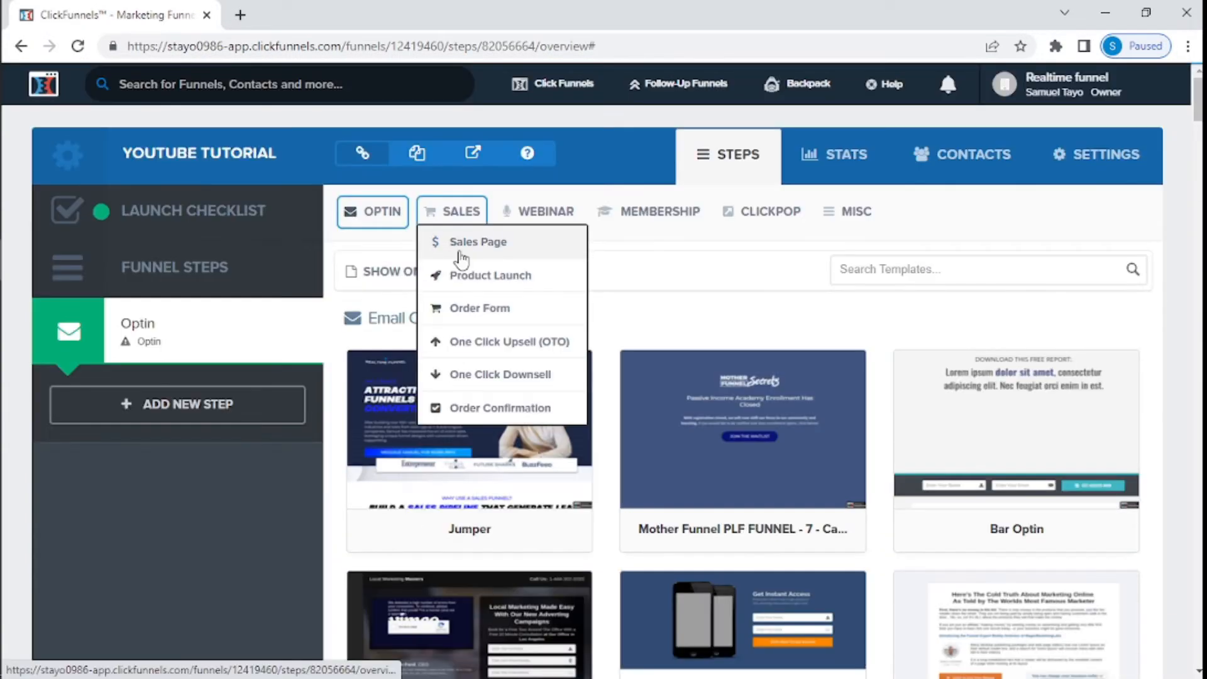
Switch to the Sales Page templates and browse through the available designs
{"action": "left_click", "coordinate": [461, 251]}
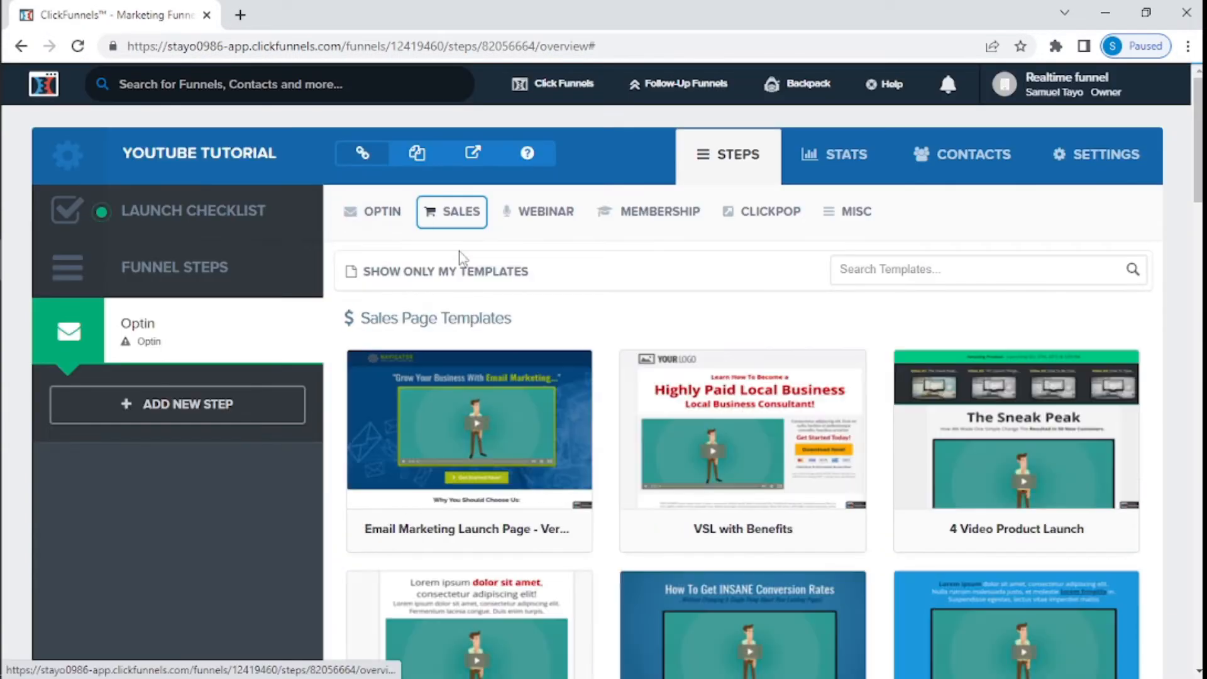
{"action": "scroll", "coordinate": [622, 533], "scroll_direction": "down", "scroll_amount": 1}
{"action": "scroll", "coordinate": [622, 533], "scroll_direction": "down", "scroll_amount": 12}
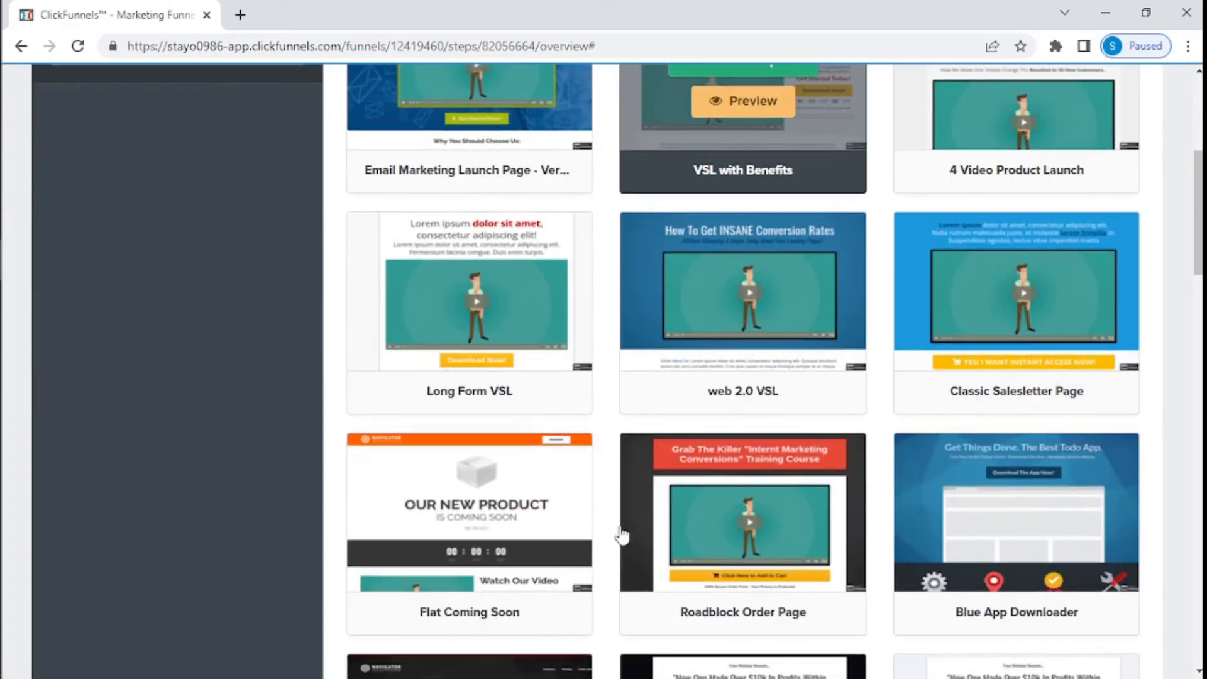
{"action": "scroll", "coordinate": [622, 534], "scroll_direction": "down", "scroll_amount": 9}
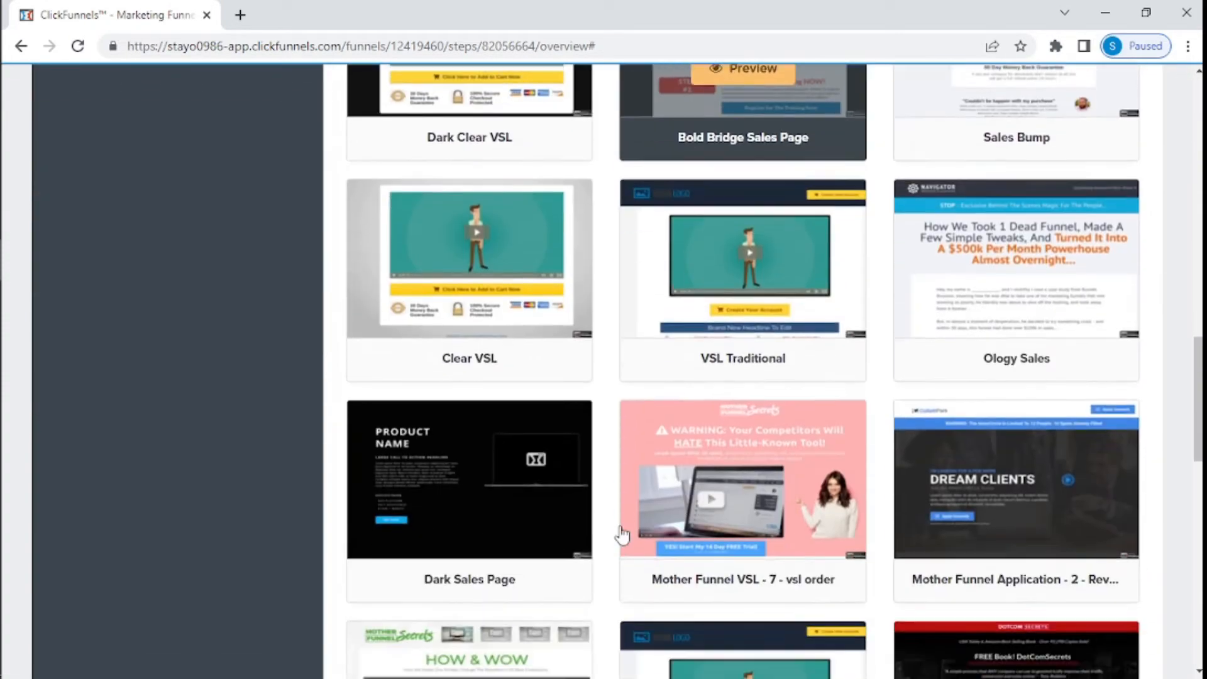
{"action": "scroll", "coordinate": [622, 535], "scroll_direction": "up", "scroll_amount": 4}
{"action": "scroll", "coordinate": [622, 534], "scroll_direction": "up", "scroll_amount": 12}
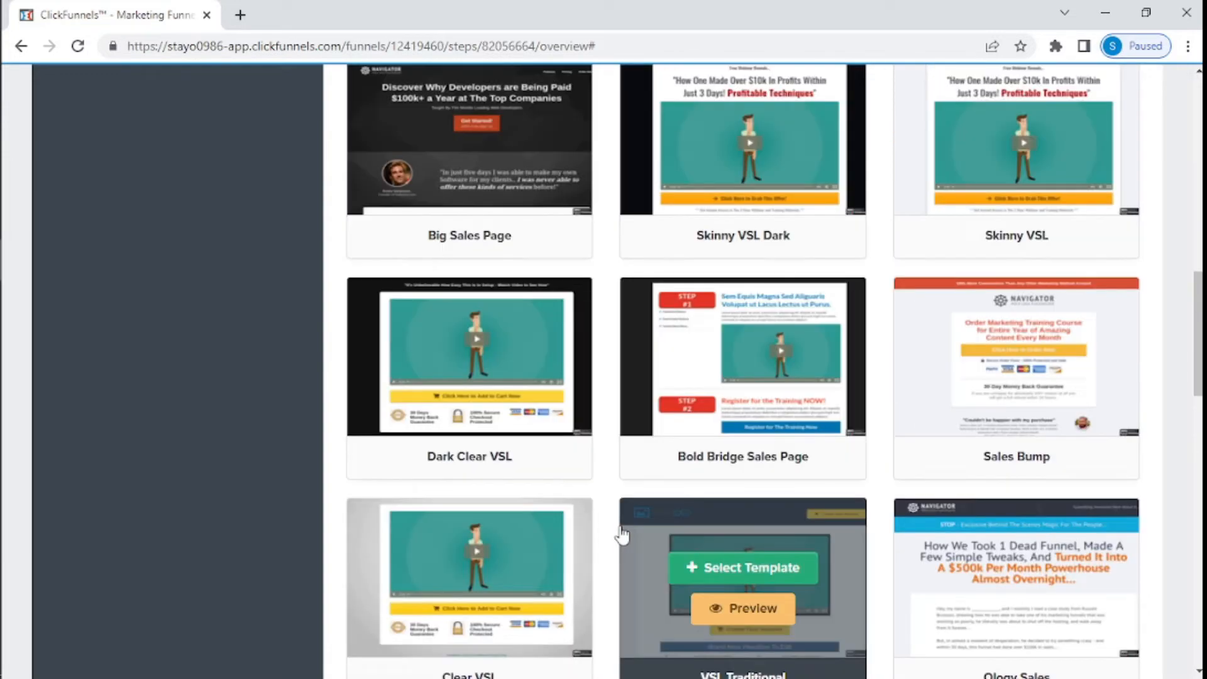
{"action": "scroll", "coordinate": [622, 535], "scroll_direction": "up", "scroll_amount": 6}
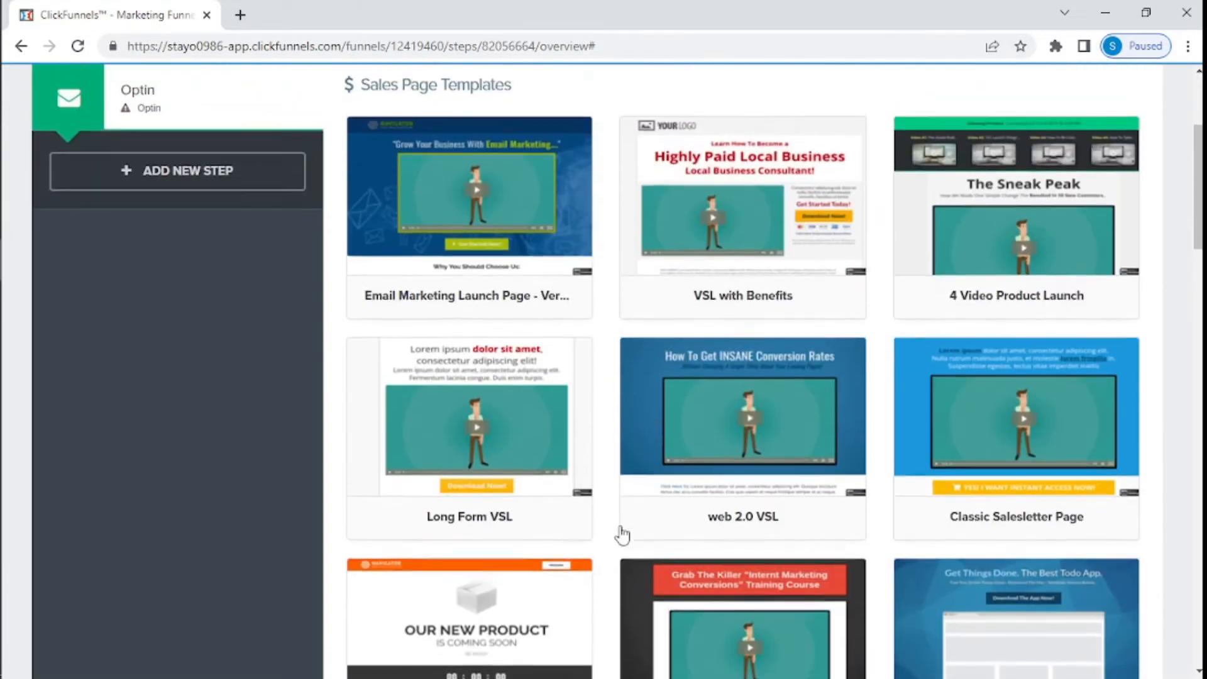
{"action": "scroll", "coordinate": [622, 534], "scroll_direction": "down", "scroll_amount": 3}
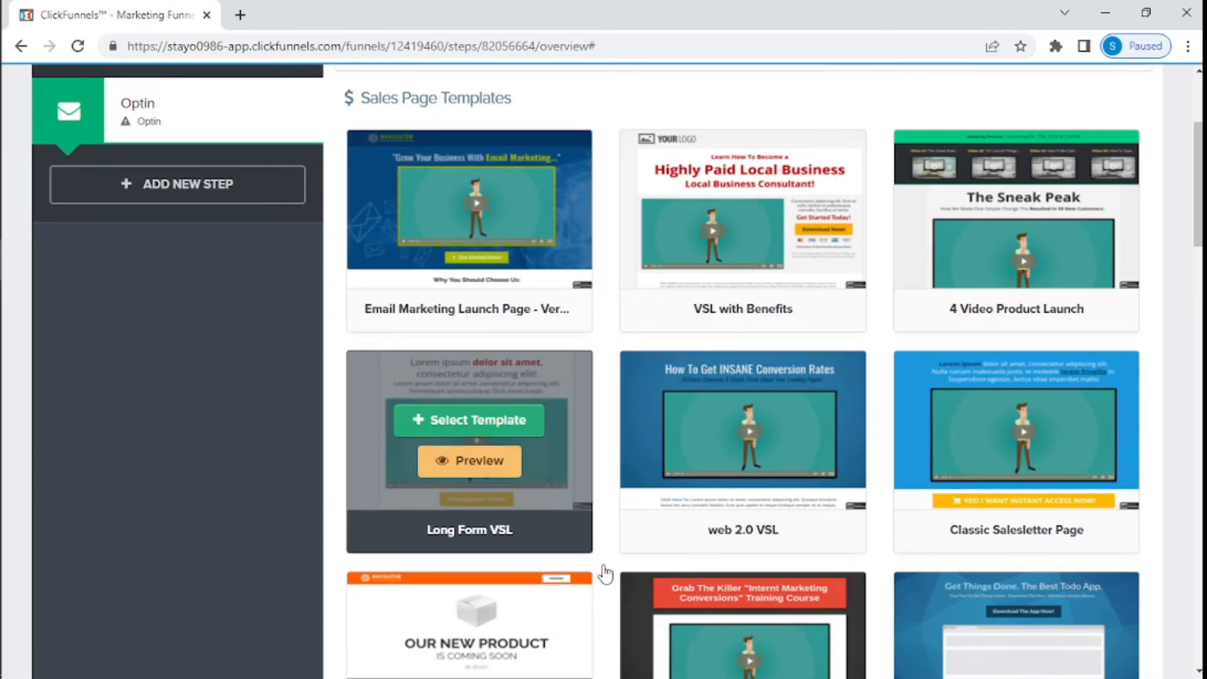
{"action": "scroll", "coordinate": [573, 474], "scroll_direction": "down", "scroll_amount": 5}
{"action": "scroll", "coordinate": [573, 472], "scroll_direction": "down", "scroll_amount": 4}
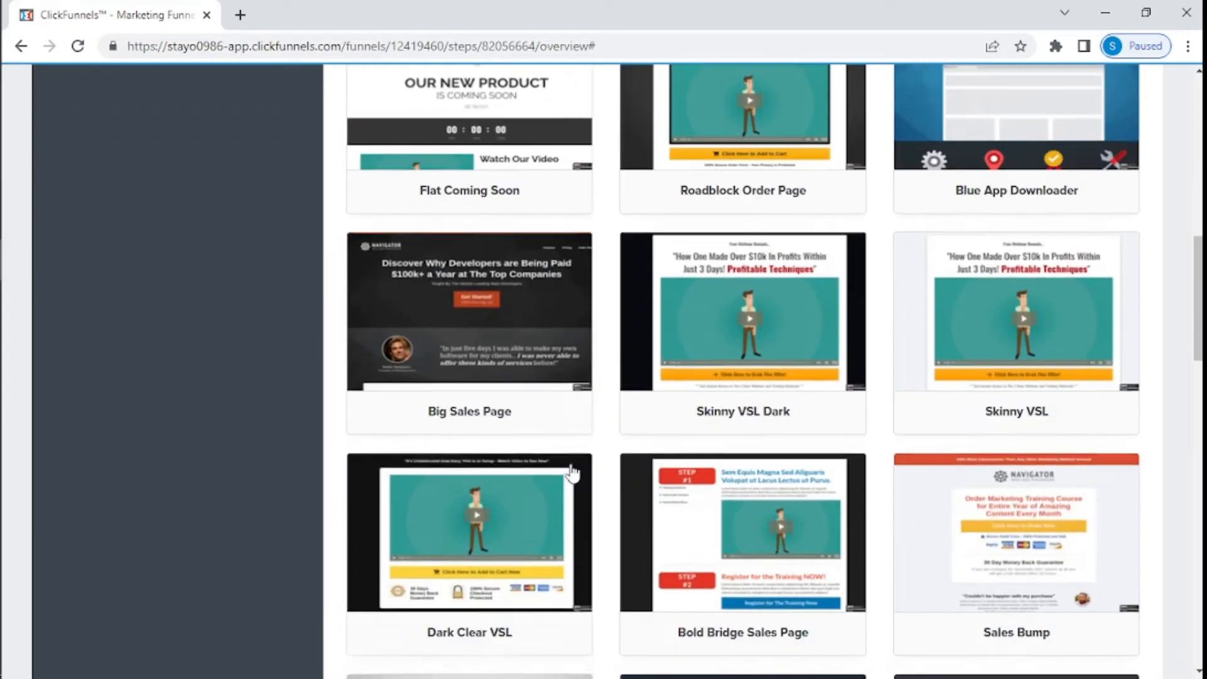
{"action": "scroll", "coordinate": [573, 471], "scroll_direction": "down", "scroll_amount": 3}
{"action": "scroll", "coordinate": [572, 472], "scroll_direction": "down", "scroll_amount": 3}
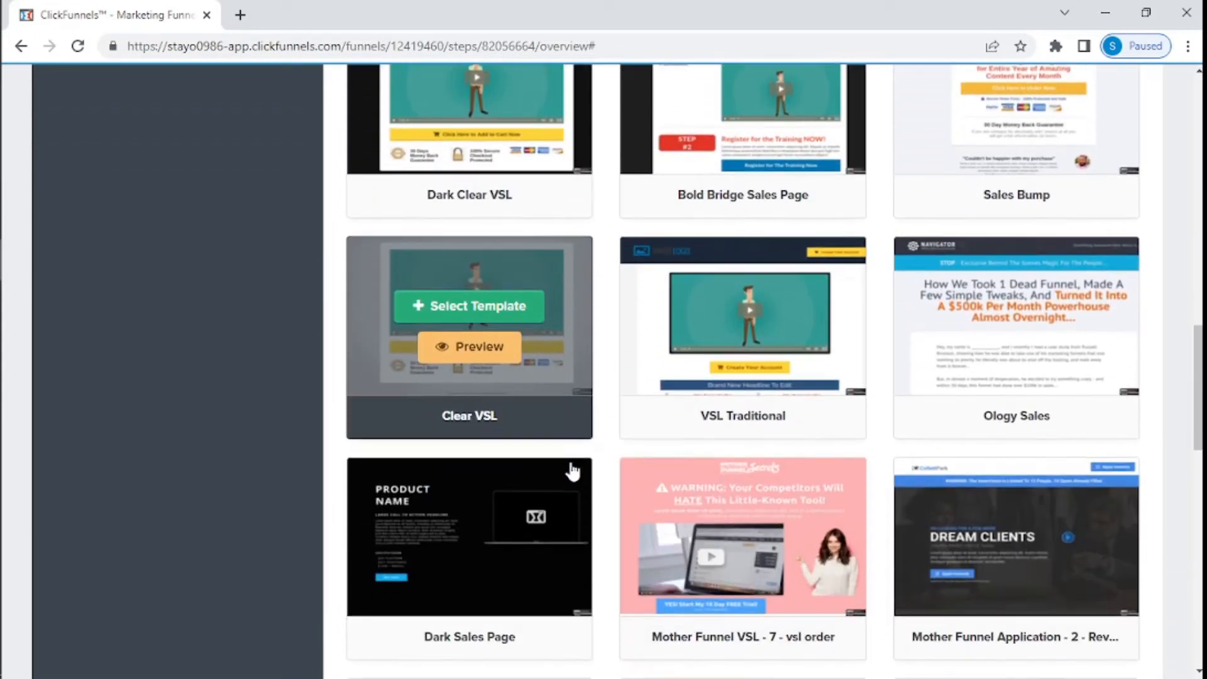
{"action": "scroll", "coordinate": [572, 471], "scroll_direction": "down", "scroll_amount": 1}
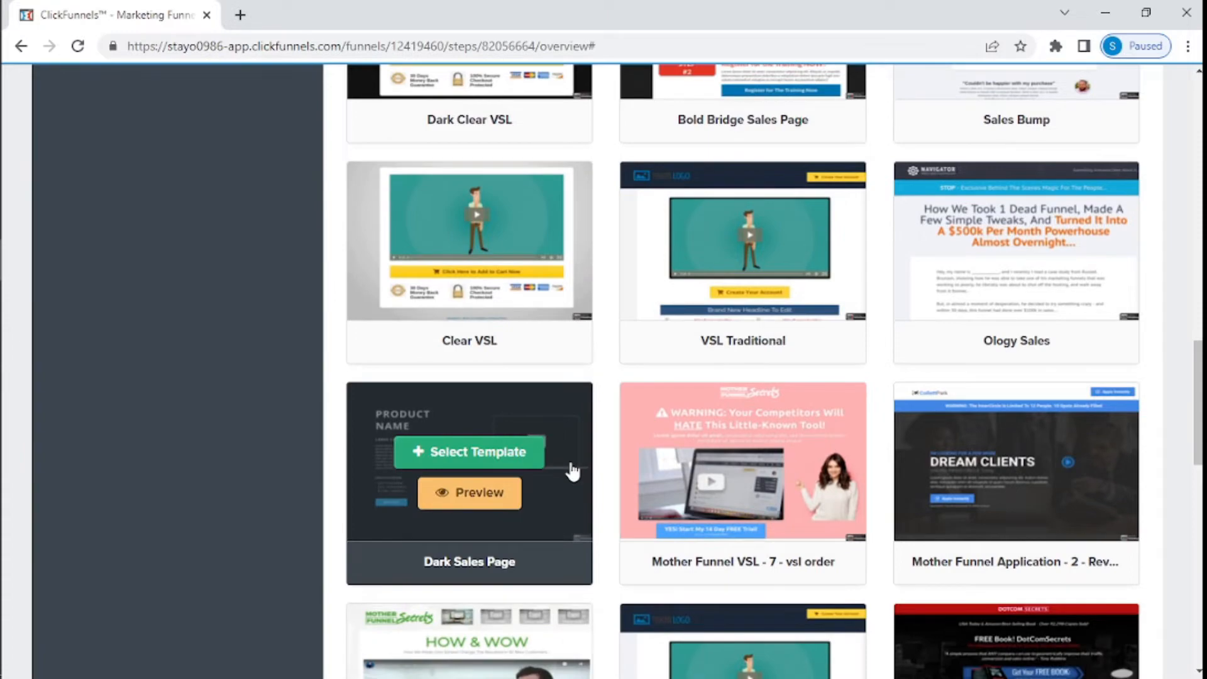
{"action": "scroll", "coordinate": [572, 471], "scroll_direction": "up", "scroll_amount": 10}
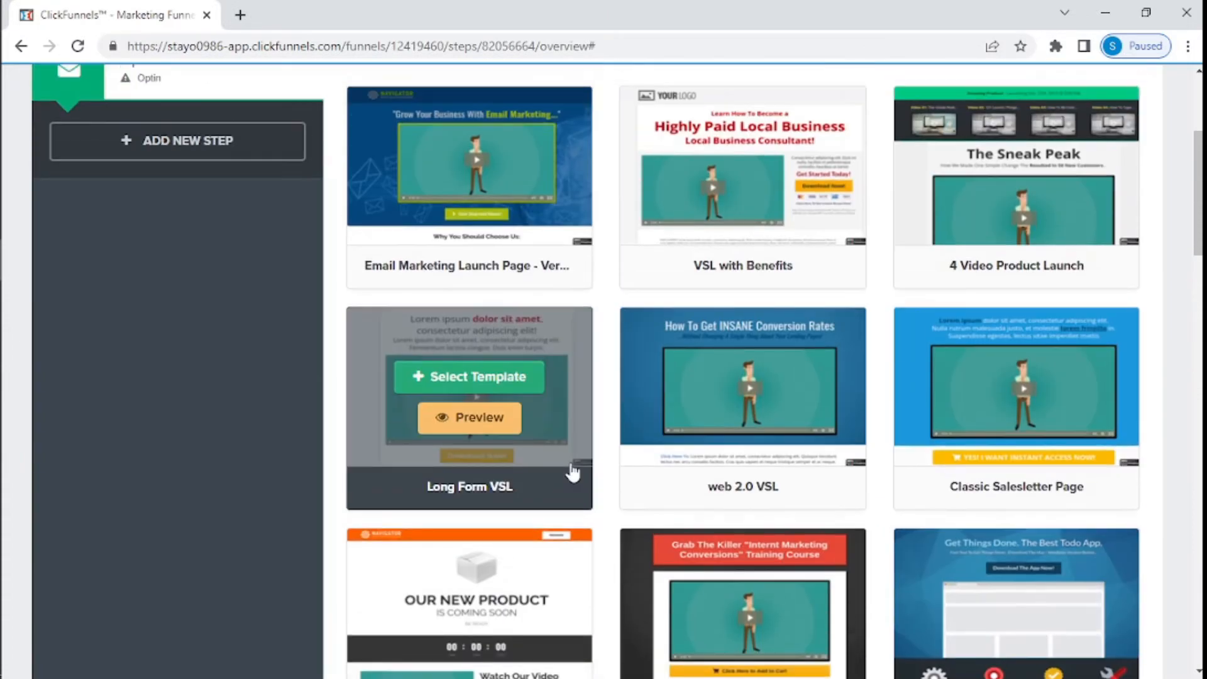
{"action": "scroll", "coordinate": [572, 472], "scroll_direction": "up", "scroll_amount": 4}
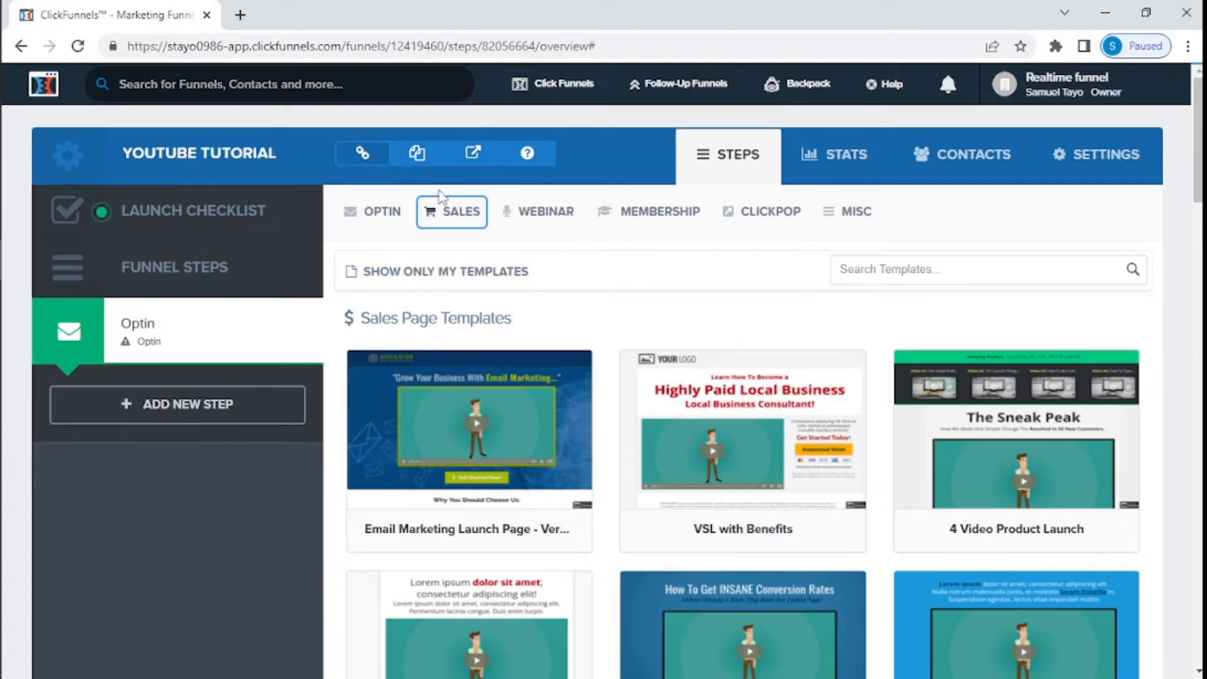
Show the Order Form templates in the Sales category and look through them
{"action": "mouse_move", "coordinate": [444, 211]}
{"action": "left_click", "coordinate": [459, 309]}
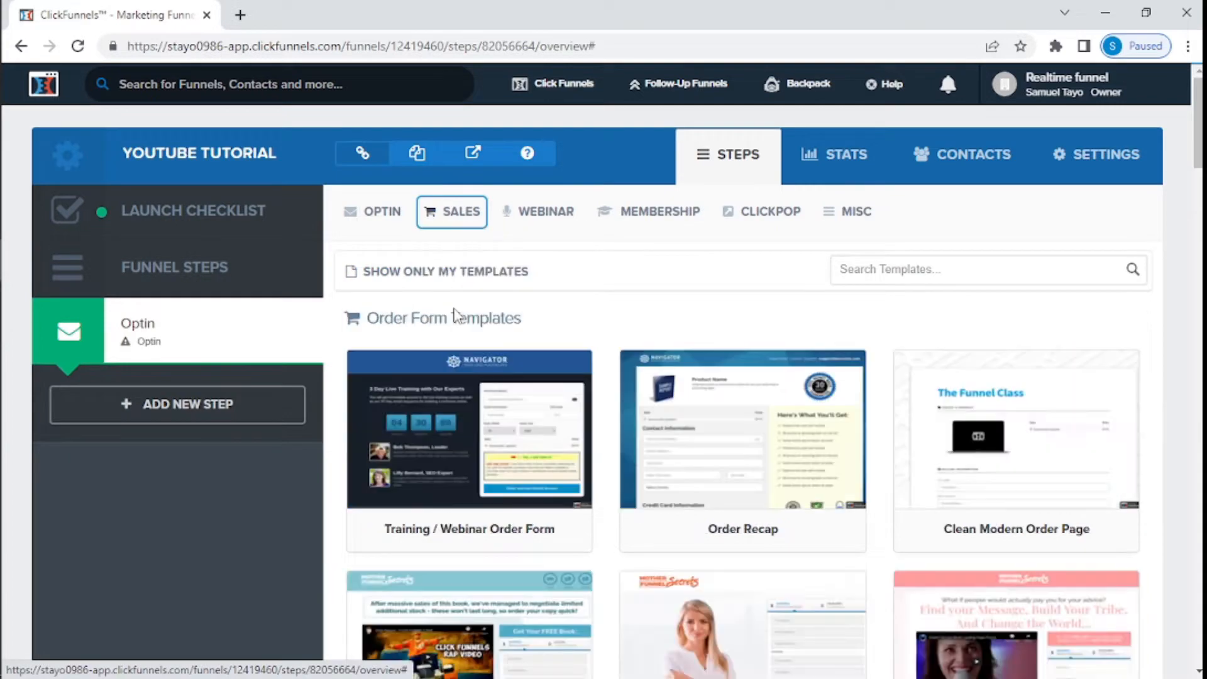
{"action": "scroll", "coordinate": [551, 579], "scroll_direction": "down", "scroll_amount": 12}
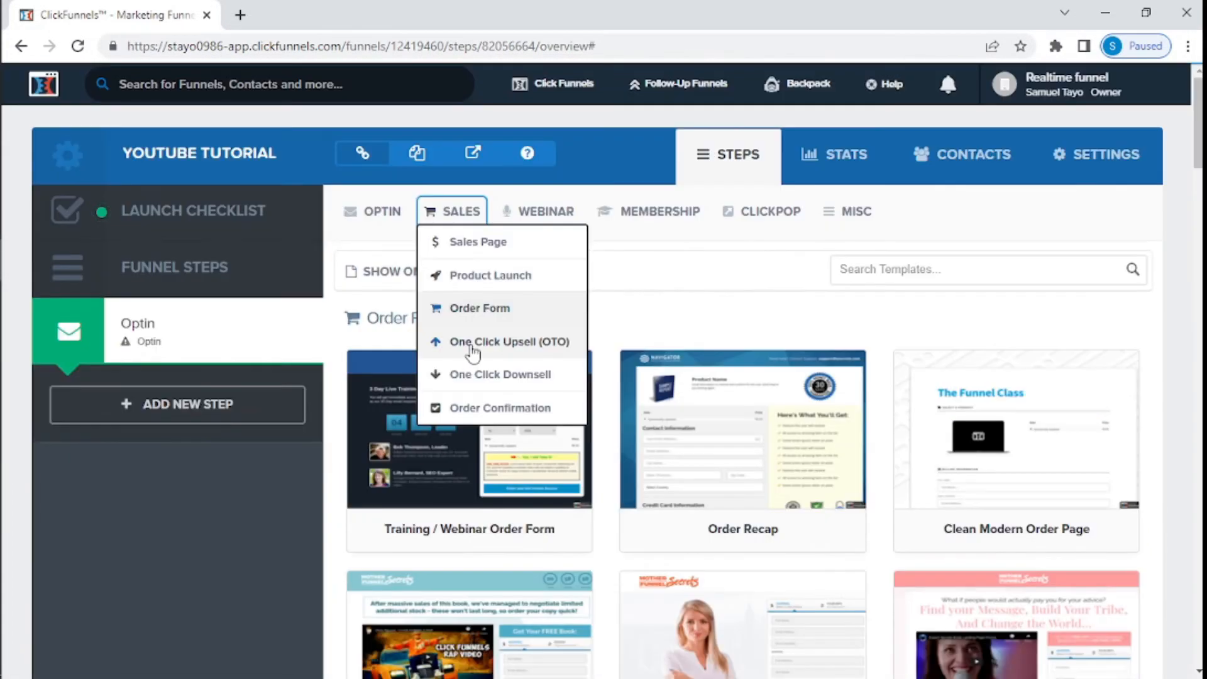
Display the One Click Upsell (OTO) templates and browse the available designs
{"action": "left_click", "coordinate": [473, 344]}
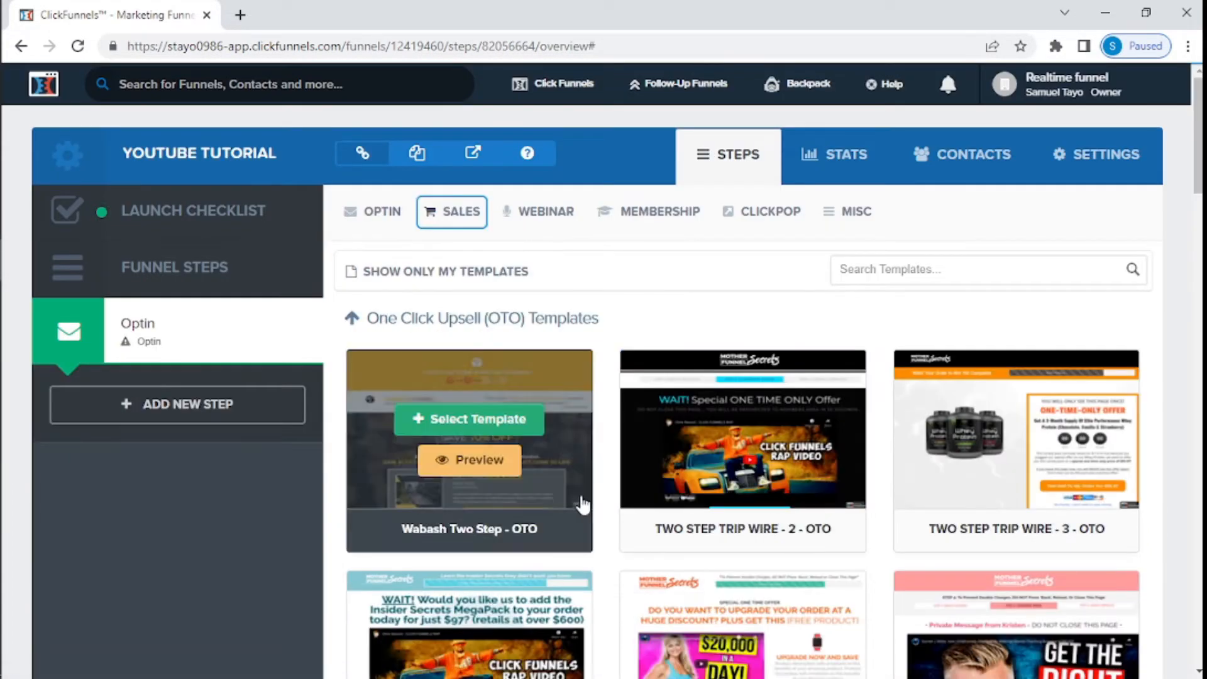
{"action": "scroll", "coordinate": [580, 503], "scroll_direction": "down", "scroll_amount": 1}
{"action": "scroll", "coordinate": [580, 503], "scroll_direction": "down", "scroll_amount": 5}
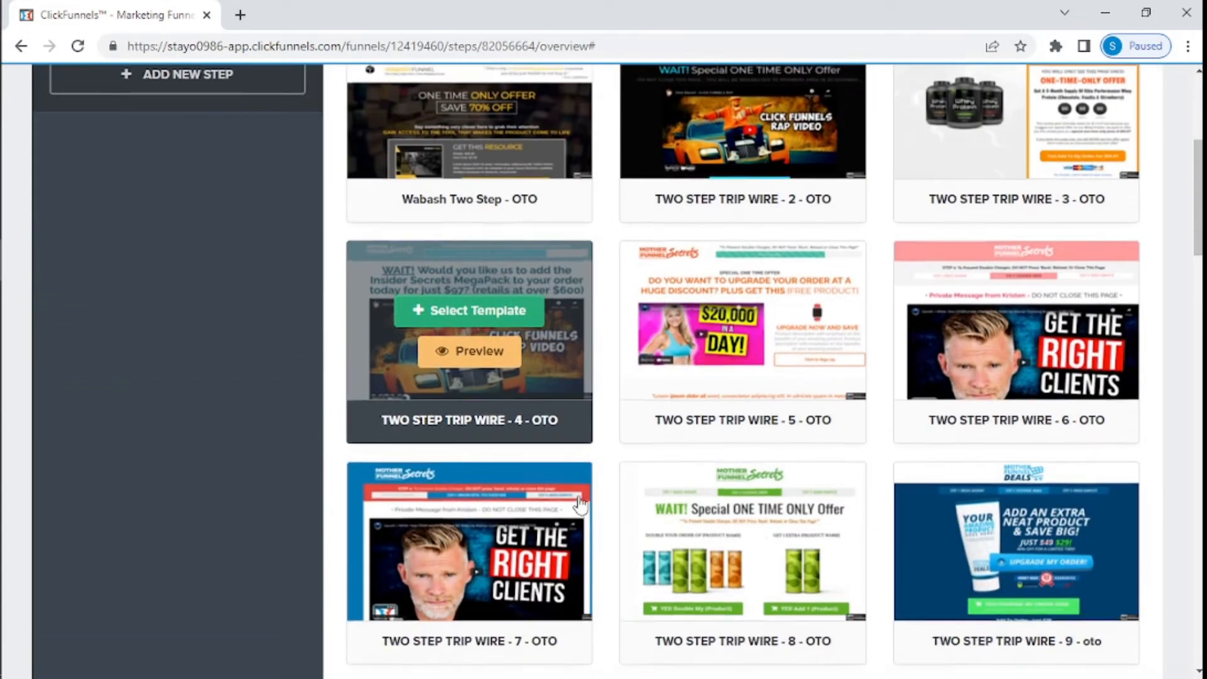
{"action": "scroll", "coordinate": [578, 509], "scroll_direction": "down", "scroll_amount": 5}
{"action": "scroll", "coordinate": [575, 520], "scroll_direction": "up", "scroll_amount": 10}
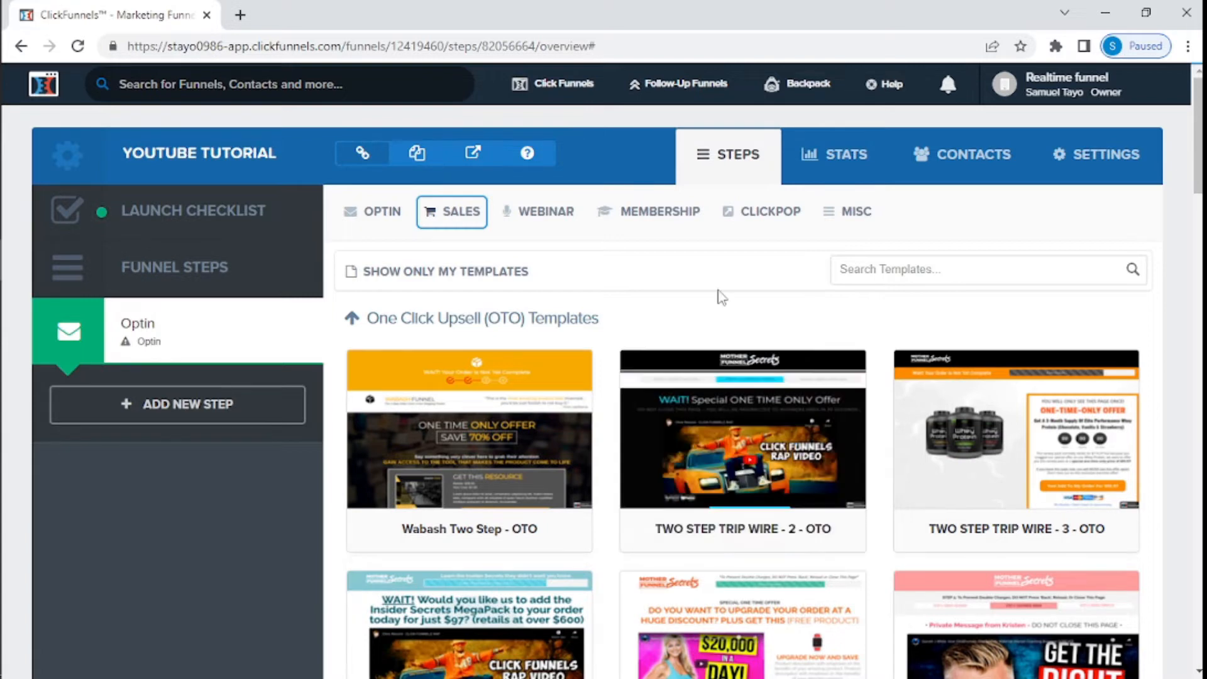
Browse the webinar Registration templates and display the webinar Thank You templates
{"action": "left_click", "coordinate": [549, 225]}
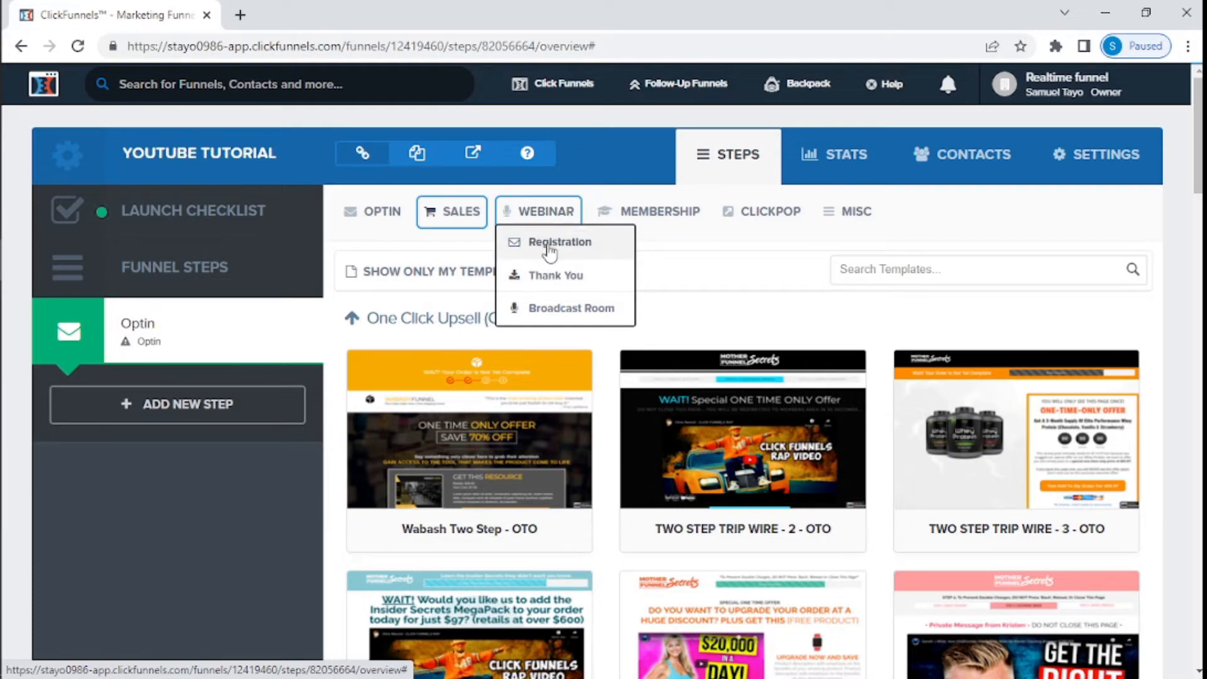
{"action": "left_click", "coordinate": [550, 249]}
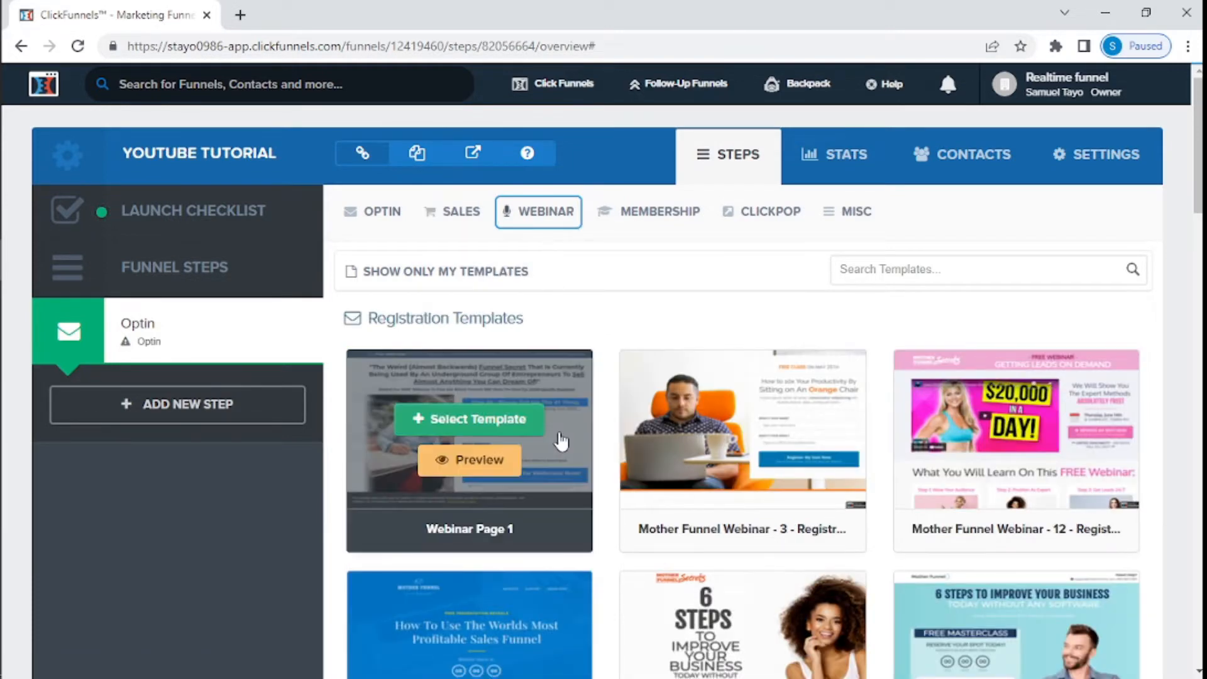
{"action": "scroll", "coordinate": [560, 440], "scroll_direction": "down", "scroll_amount": 4}
{"action": "scroll", "coordinate": [560, 440], "scroll_direction": "down", "scroll_amount": 8}
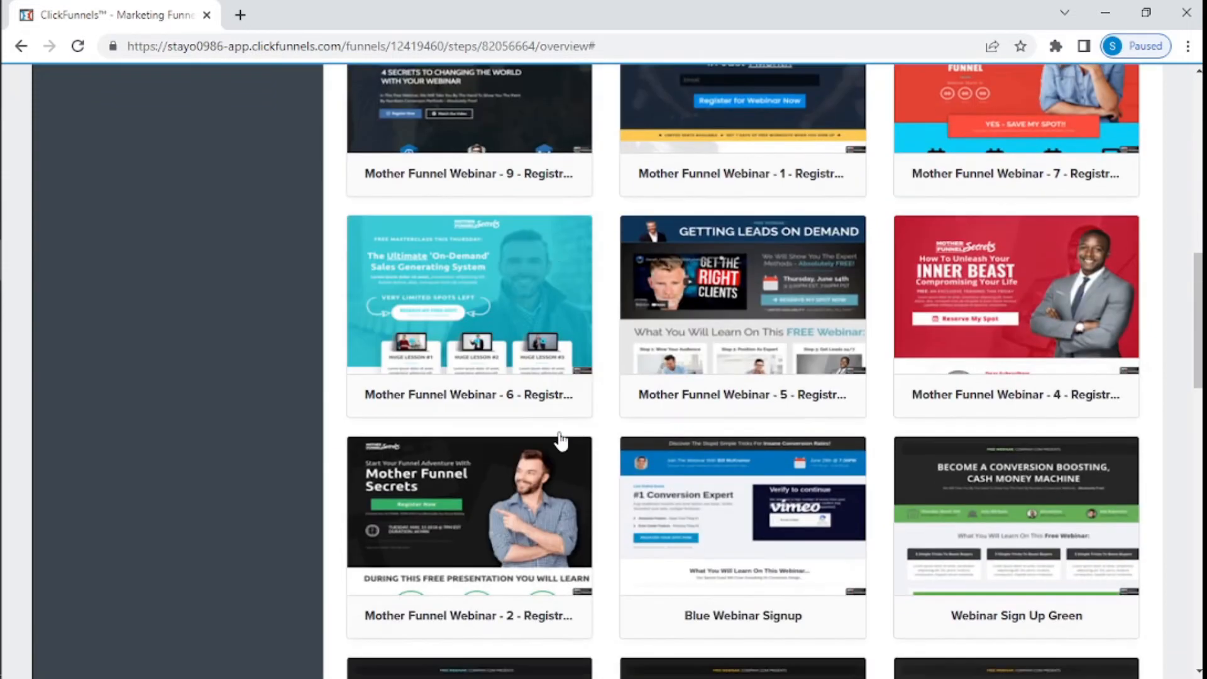
{"action": "scroll", "coordinate": [560, 440], "scroll_direction": "up", "scroll_amount": 12}
{"action": "left_click", "coordinate": [546, 211]}
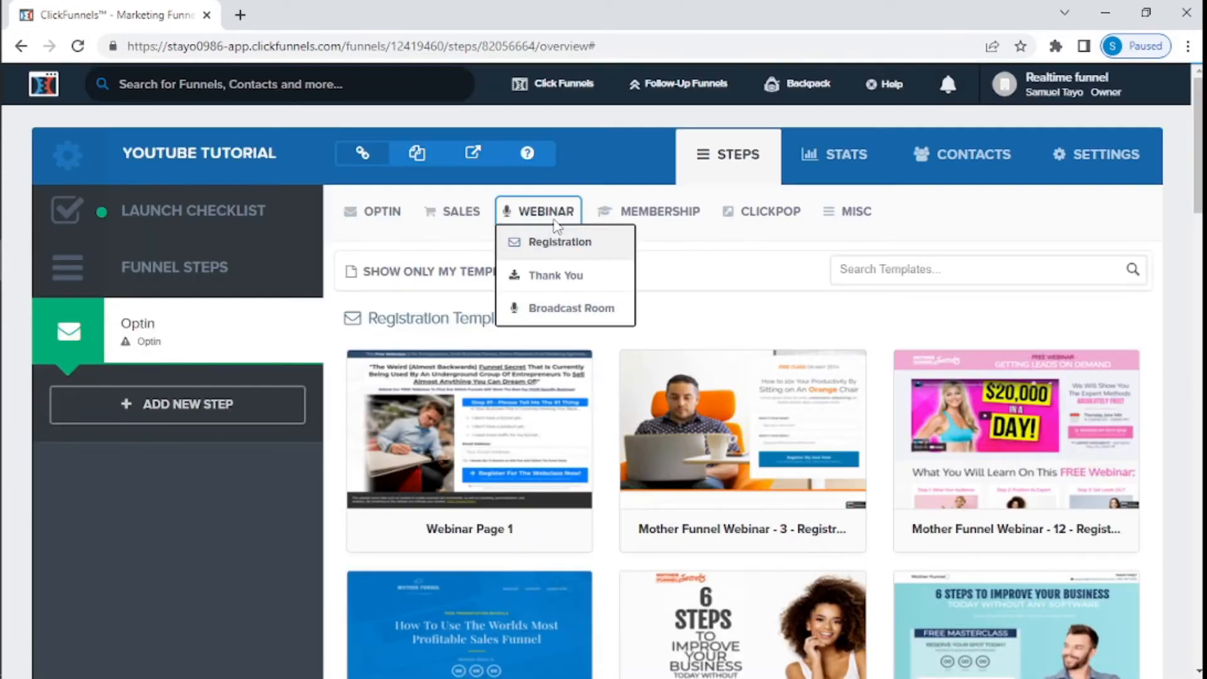
{"action": "left_click", "coordinate": [554, 281]}
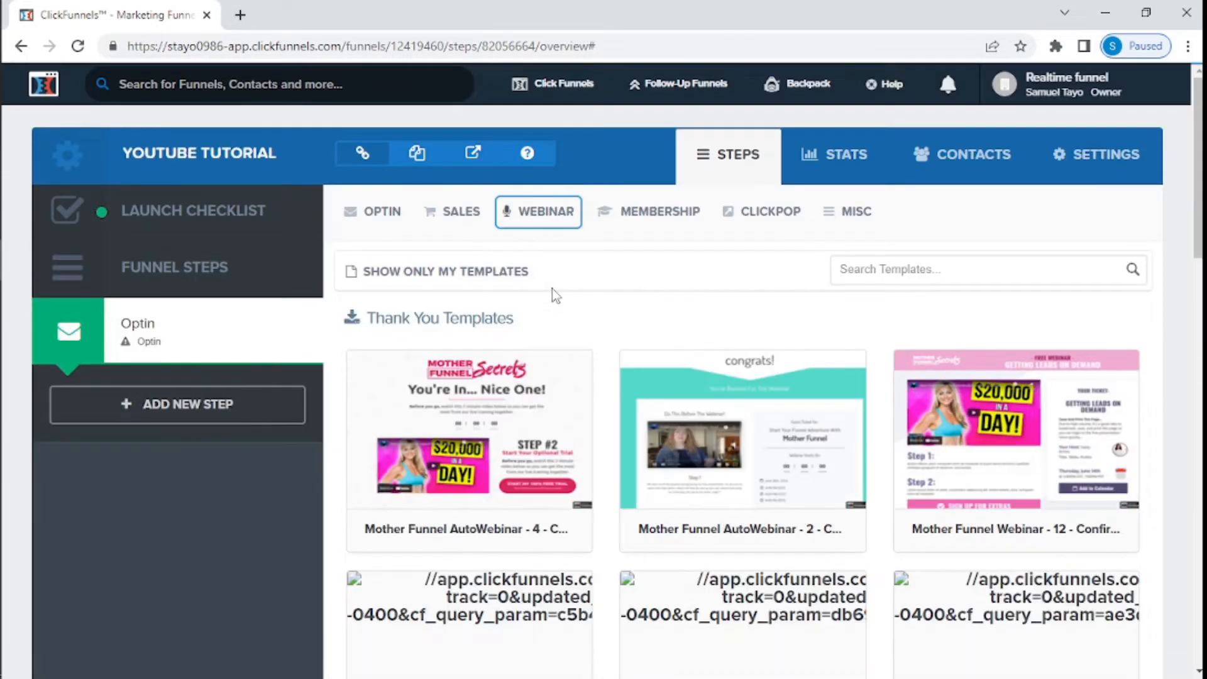
Show the Member Access templates in the Membership category and review them
{"action": "left_click", "coordinate": [647, 243]}
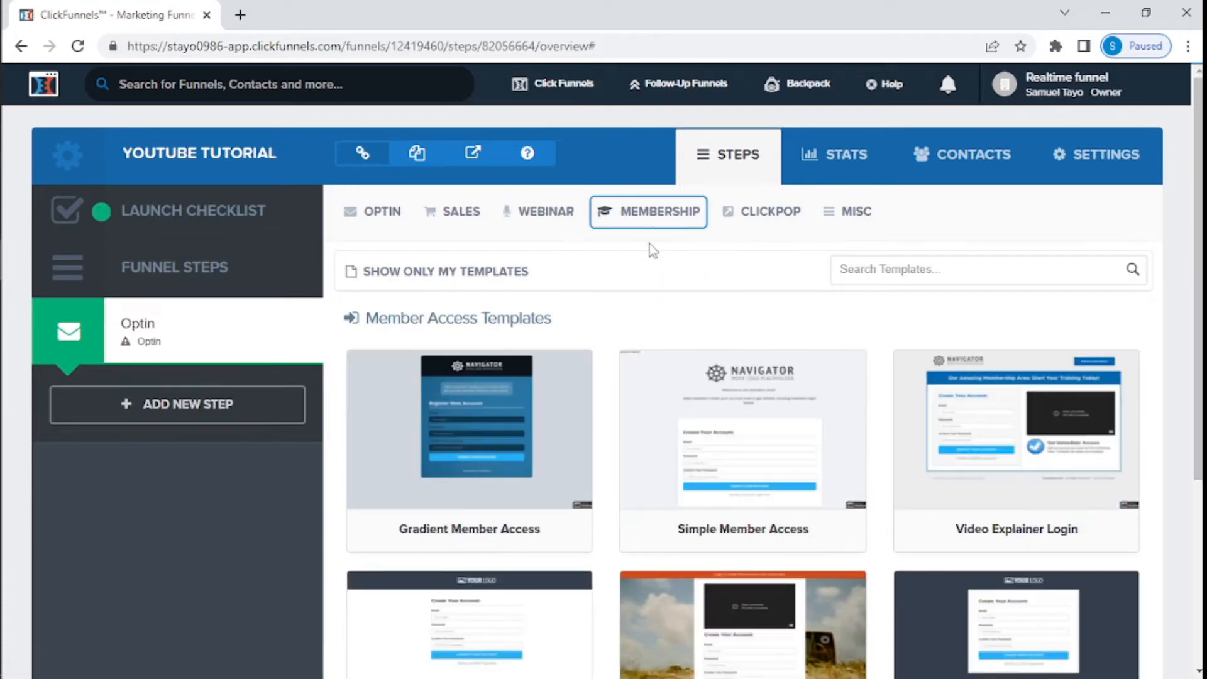
{"action": "scroll", "coordinate": [666, 412], "scroll_direction": "down", "scroll_amount": 5}
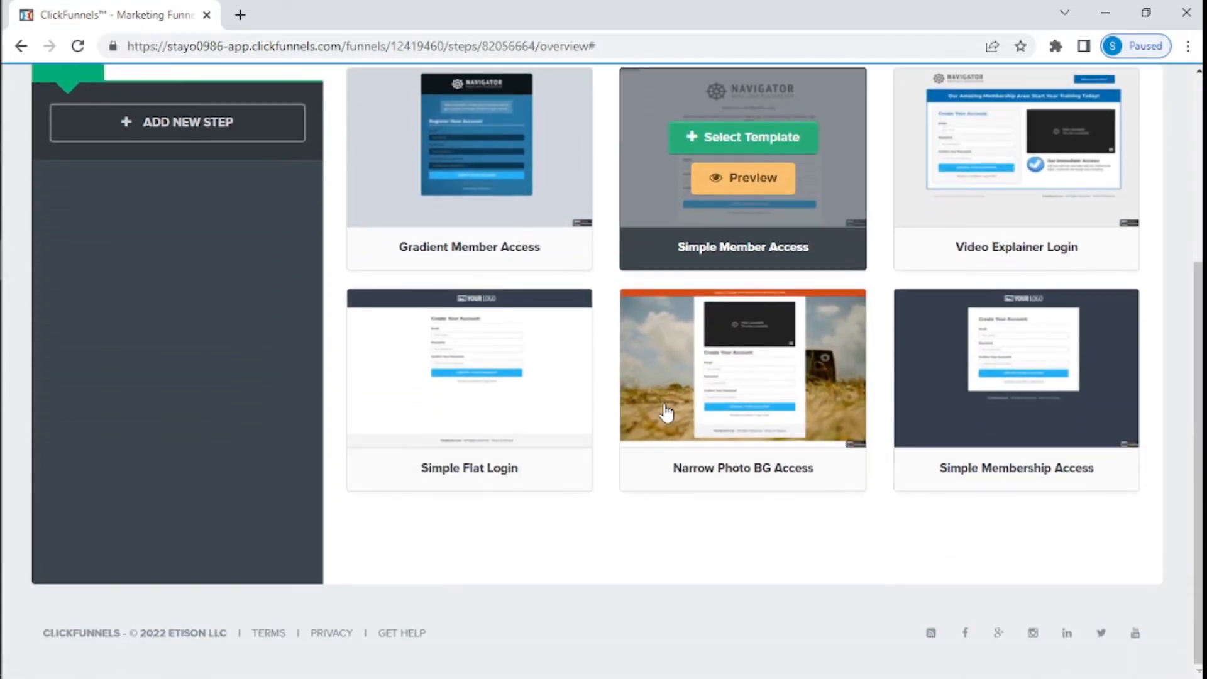
{"action": "scroll", "coordinate": [667, 411], "scroll_direction": "up", "scroll_amount": 5}
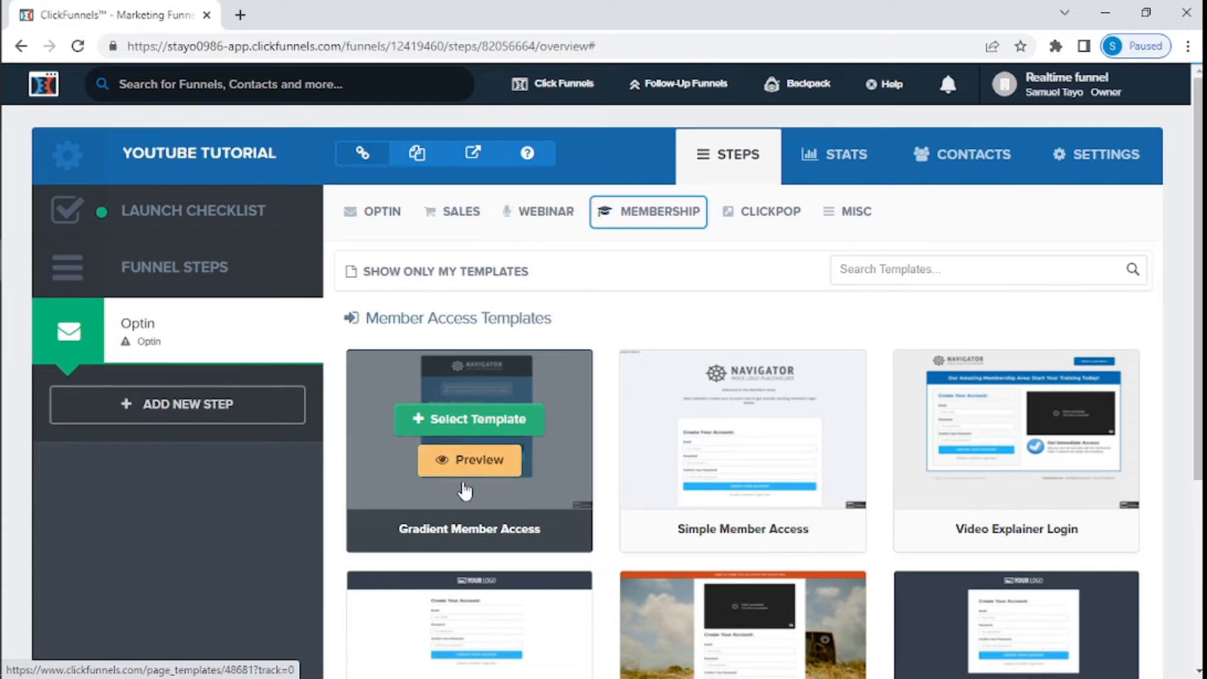
Show the Email Optin templates in the Optin category
{"action": "mouse_move", "coordinate": [568, 363]}
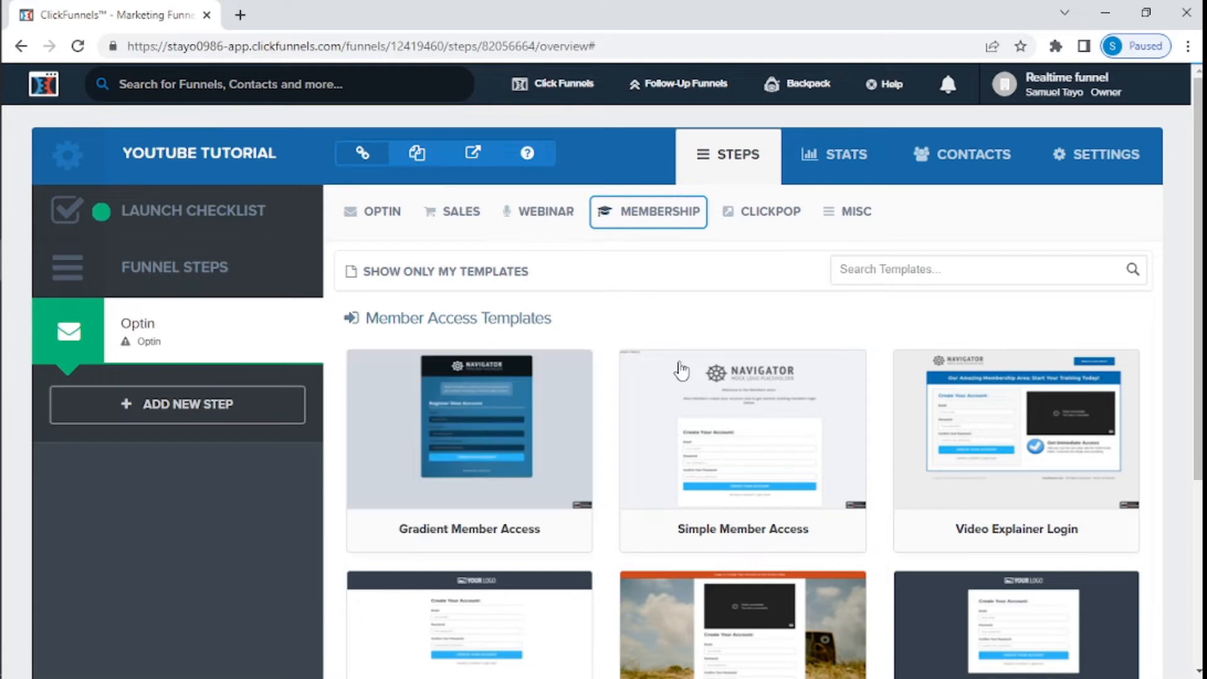
{"action": "mouse_move", "coordinate": [634, 512]}
{"action": "mouse_move", "coordinate": [376, 214]}
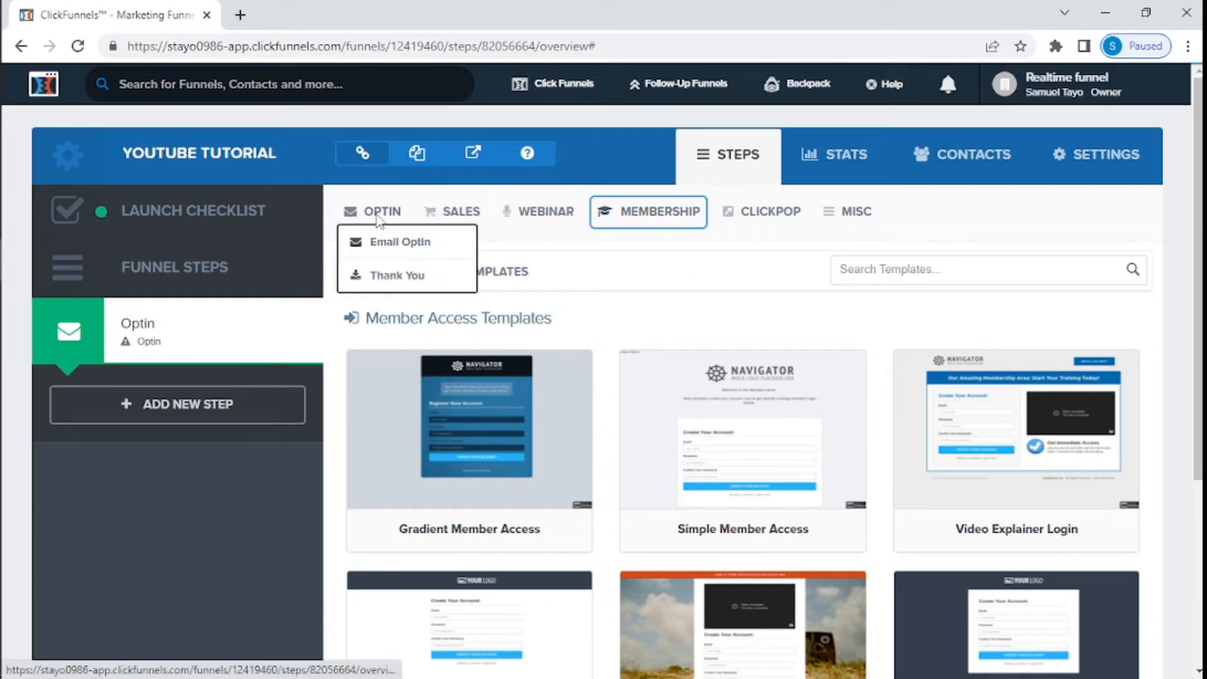
{"action": "left_click", "coordinate": [385, 251]}
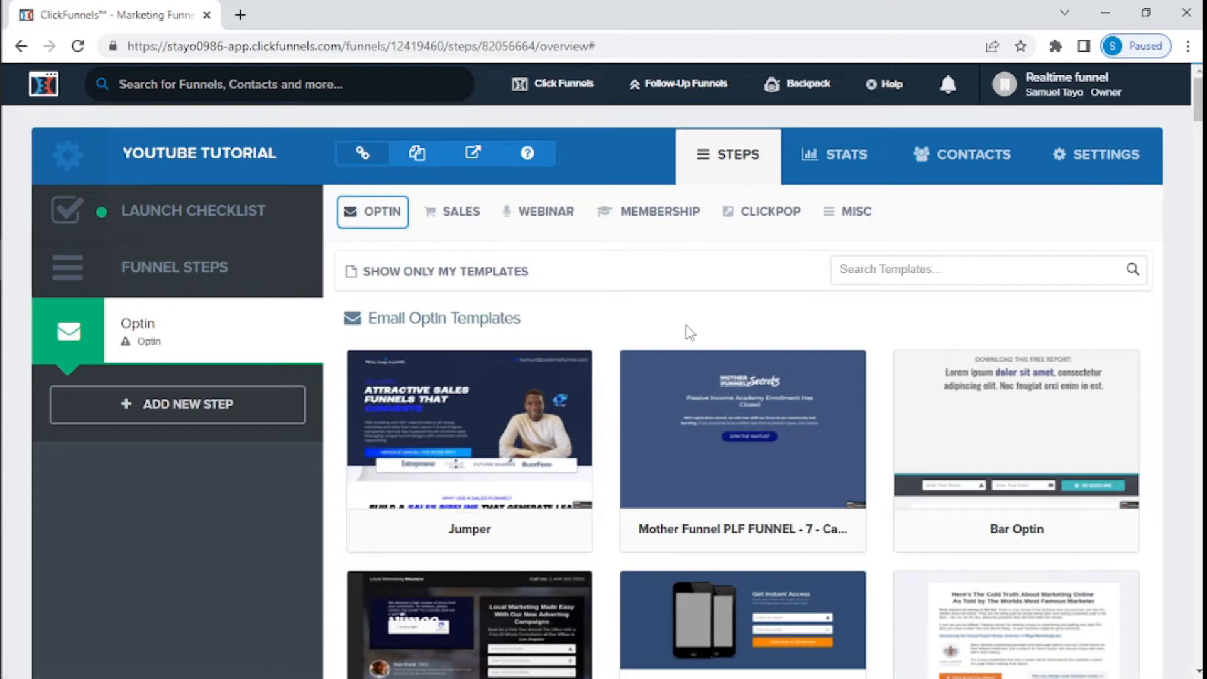
Check the funnel's statistics and return to the Optin step's template list
{"action": "left_click", "coordinate": [853, 154]}
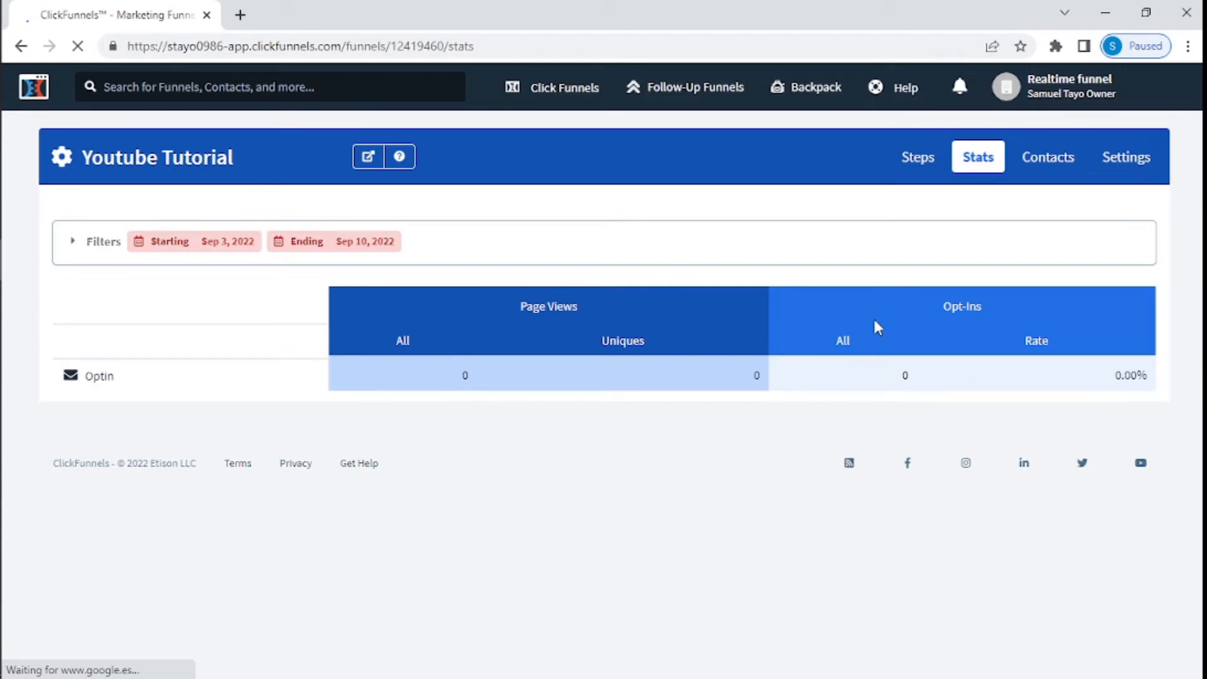
{"action": "left_click", "coordinate": [17, 40]}
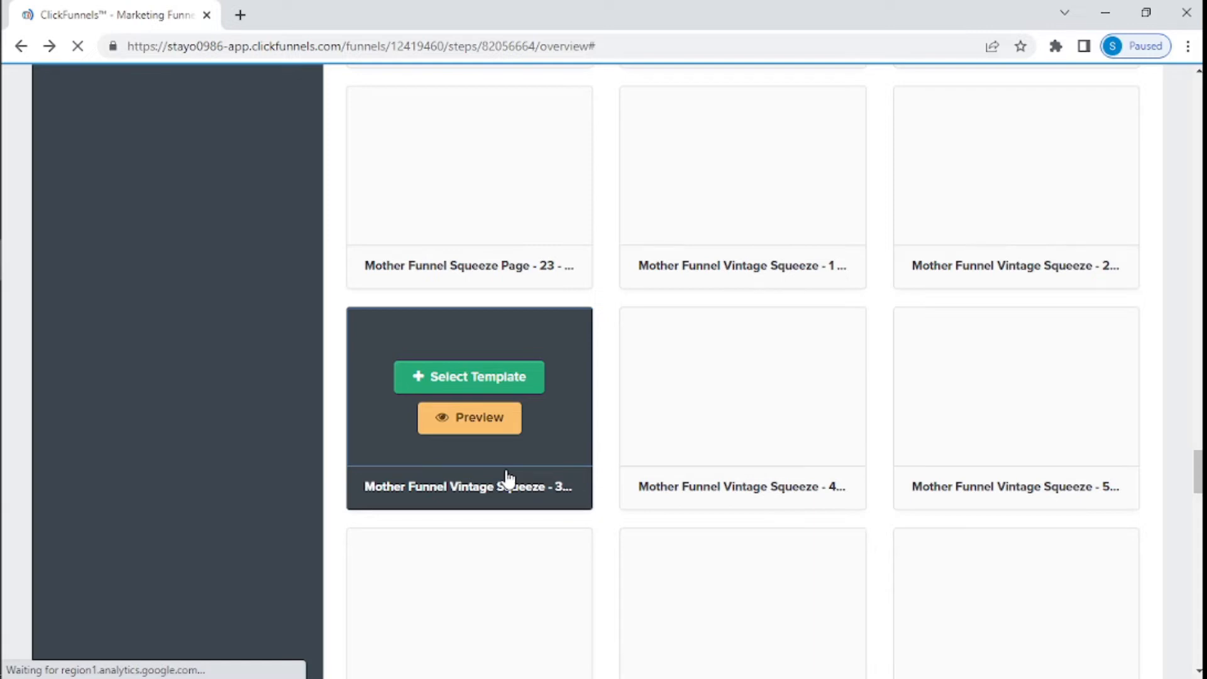
Filter the Email Optin templates by the search term "blank"
{"action": "scroll", "coordinate": [660, 408], "scroll_direction": "down", "scroll_amount": 10}
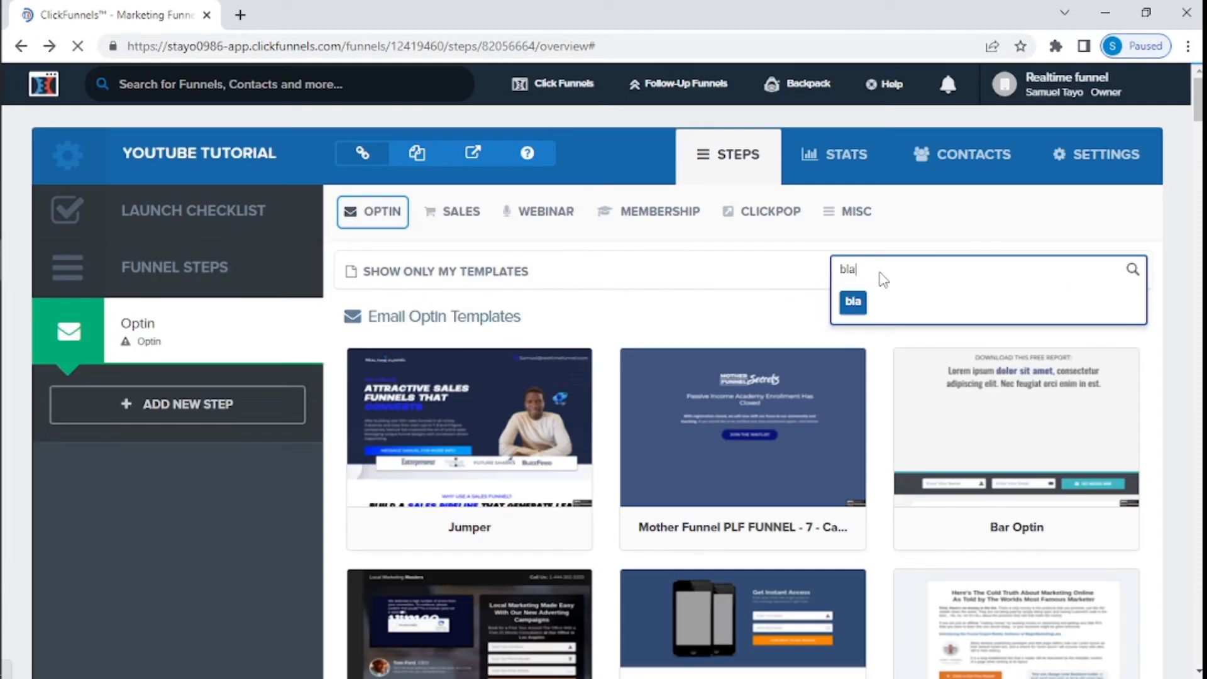
{"action": "type", "text": "nk"}
{"action": "left_click", "coordinate": [862, 301]}
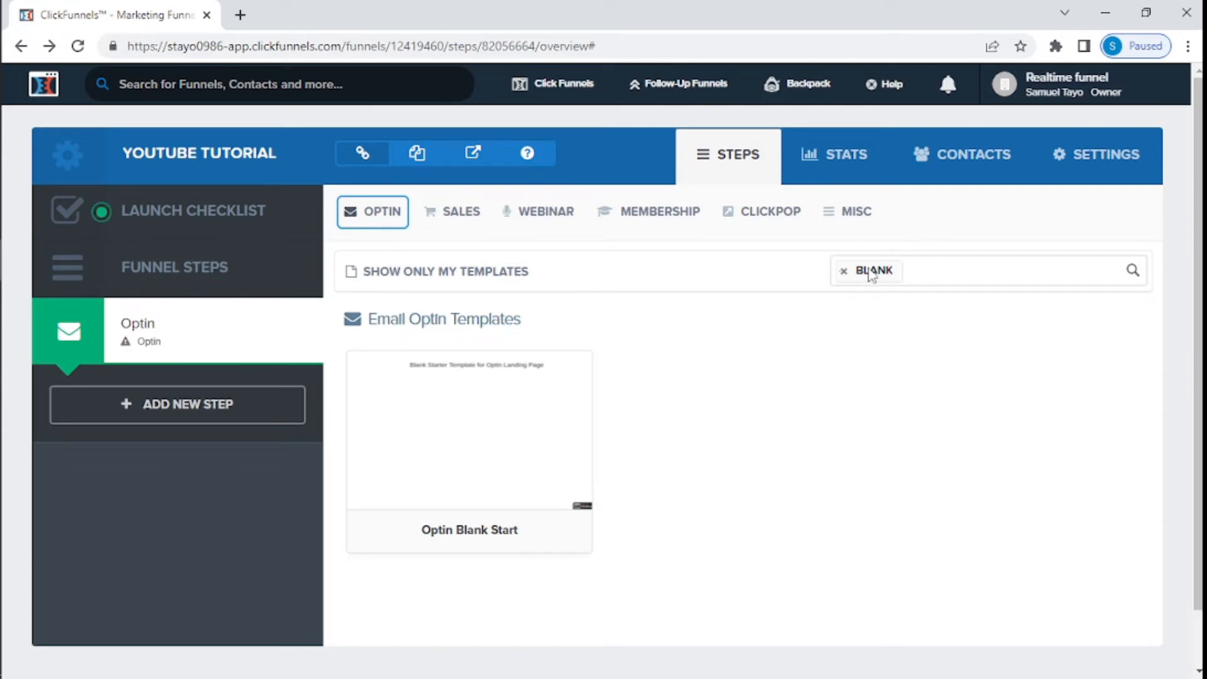
Preview the Optin Blank Start template and return to the template list
{"action": "mouse_move", "coordinate": [538, 420]}
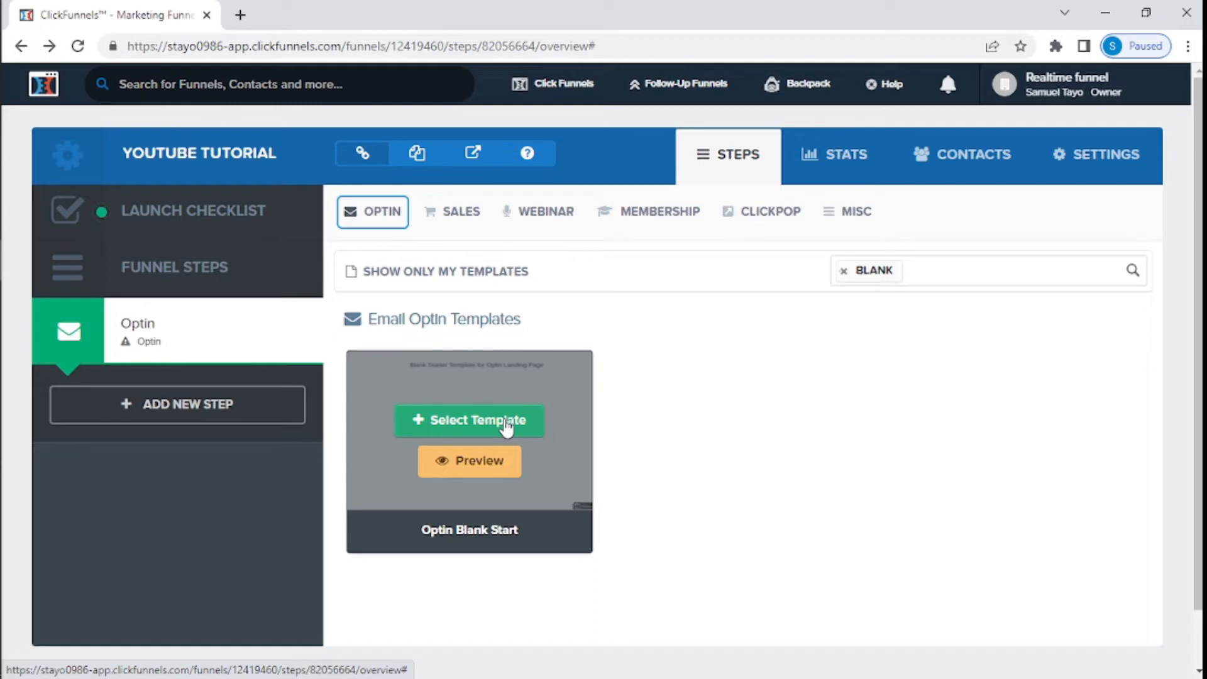
{"action": "left_click", "coordinate": [472, 464]}
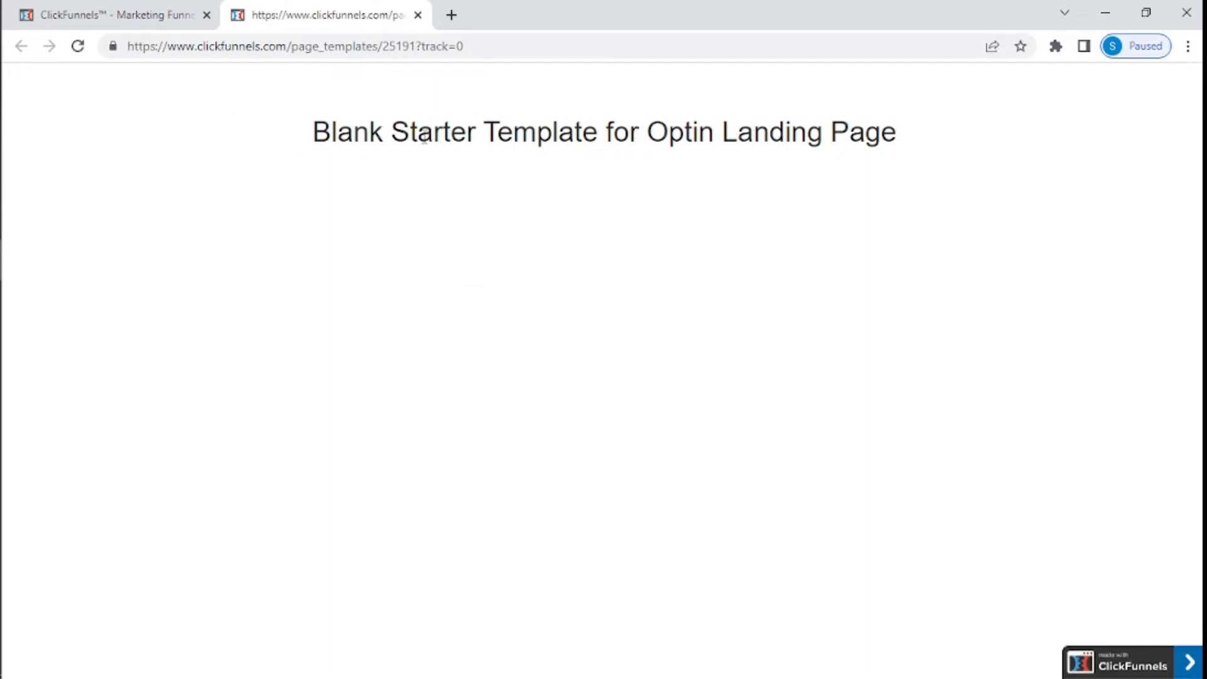
{"action": "left_click", "coordinate": [120, 9]}
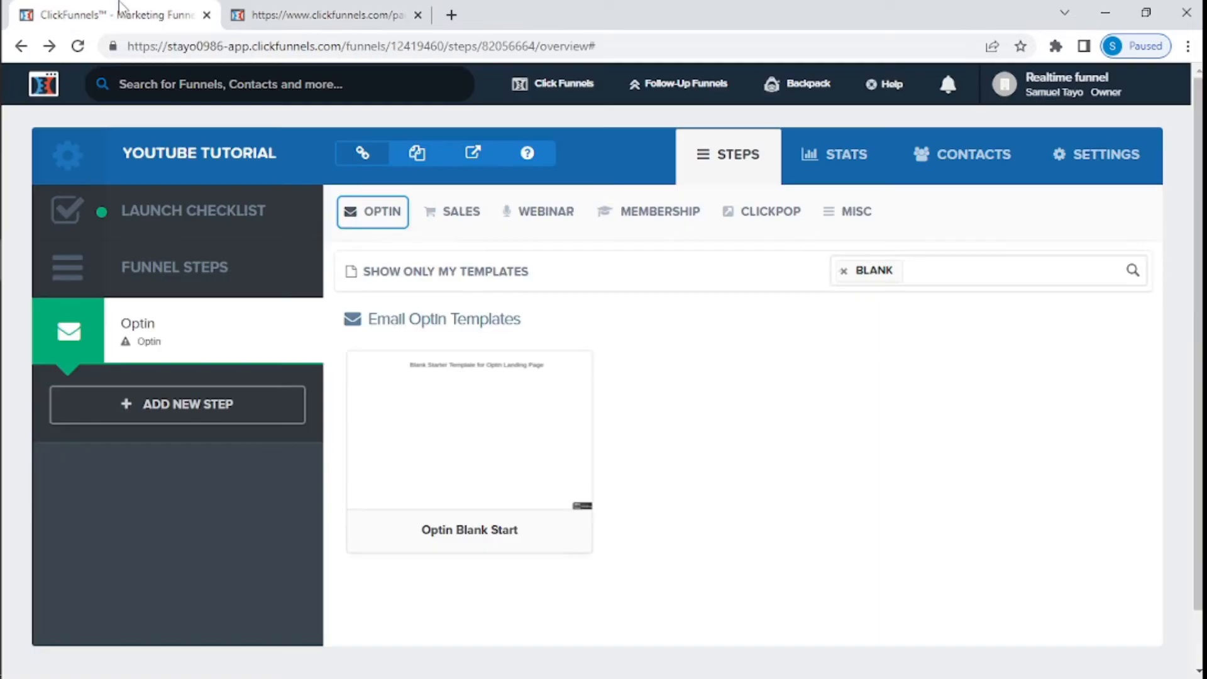
Apply the Optin Blank Start template to the Optin step and close the template preview
{"action": "mouse_move", "coordinate": [560, 445]}
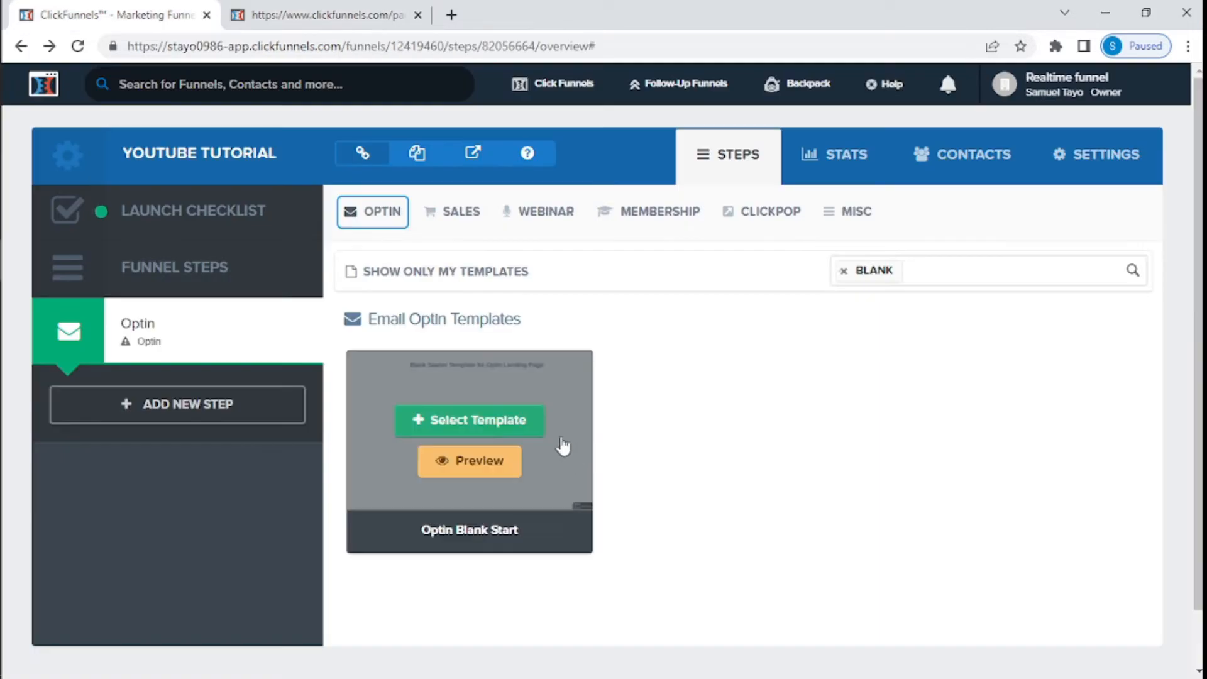
{"action": "left_click", "coordinate": [472, 425]}
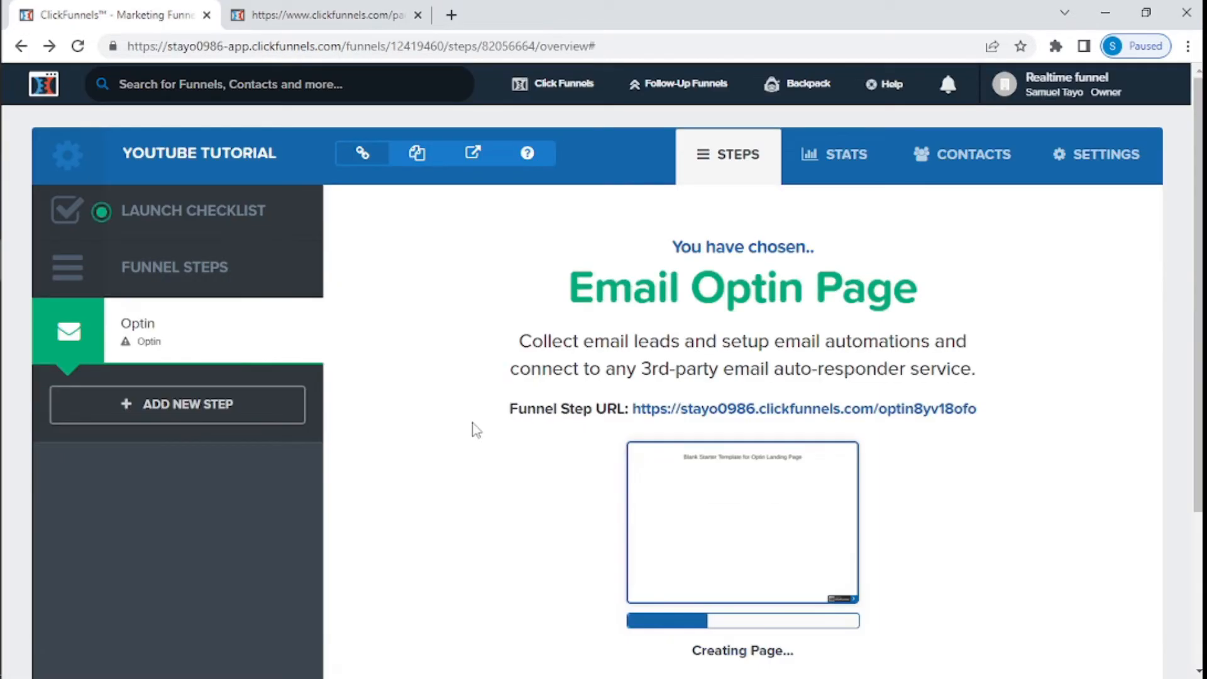
{"action": "left_click", "coordinate": [418, 15]}
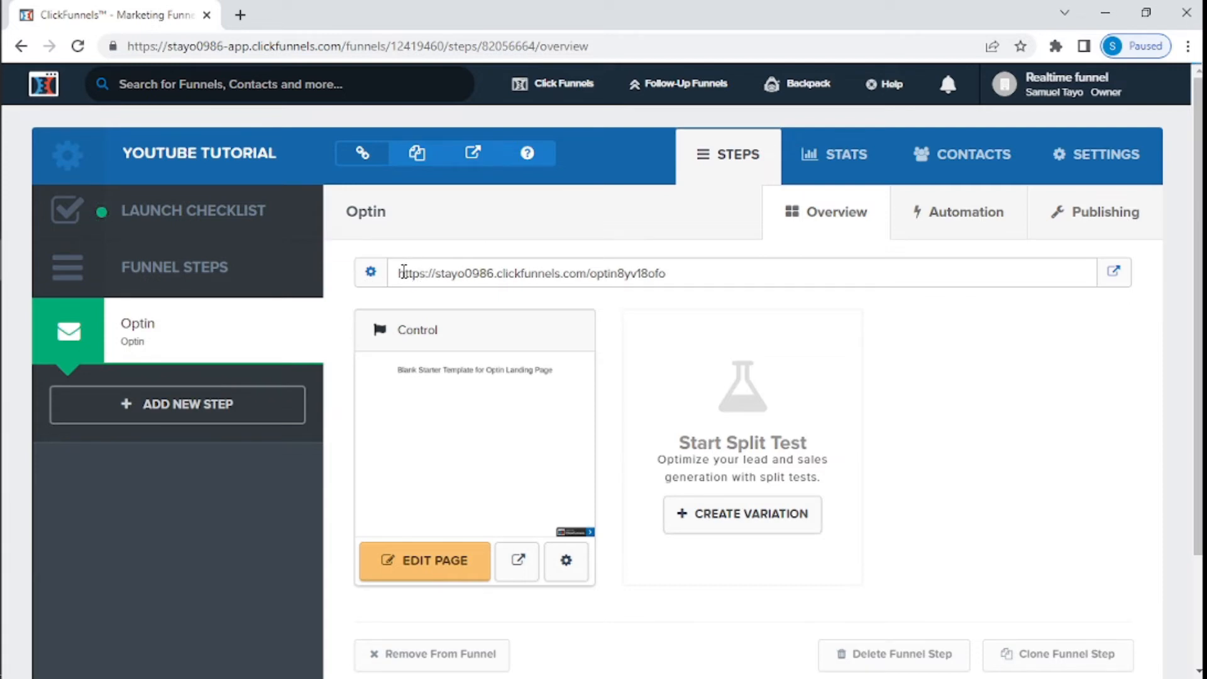
Examine the Optin step's page URL and its publishing settings, ending back at the step overview
{"action": "left_click_drag", "start_coordinate": [402, 273], "coordinate": [679, 286]}
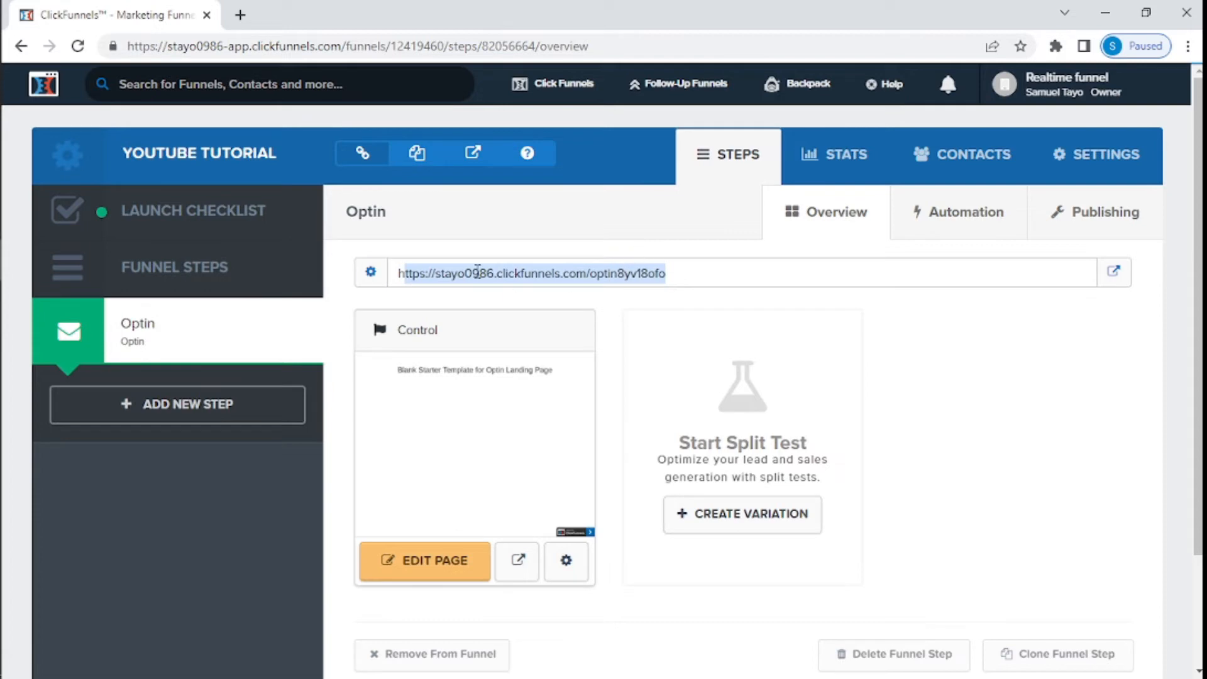
{"action": "left_click", "coordinate": [399, 276]}
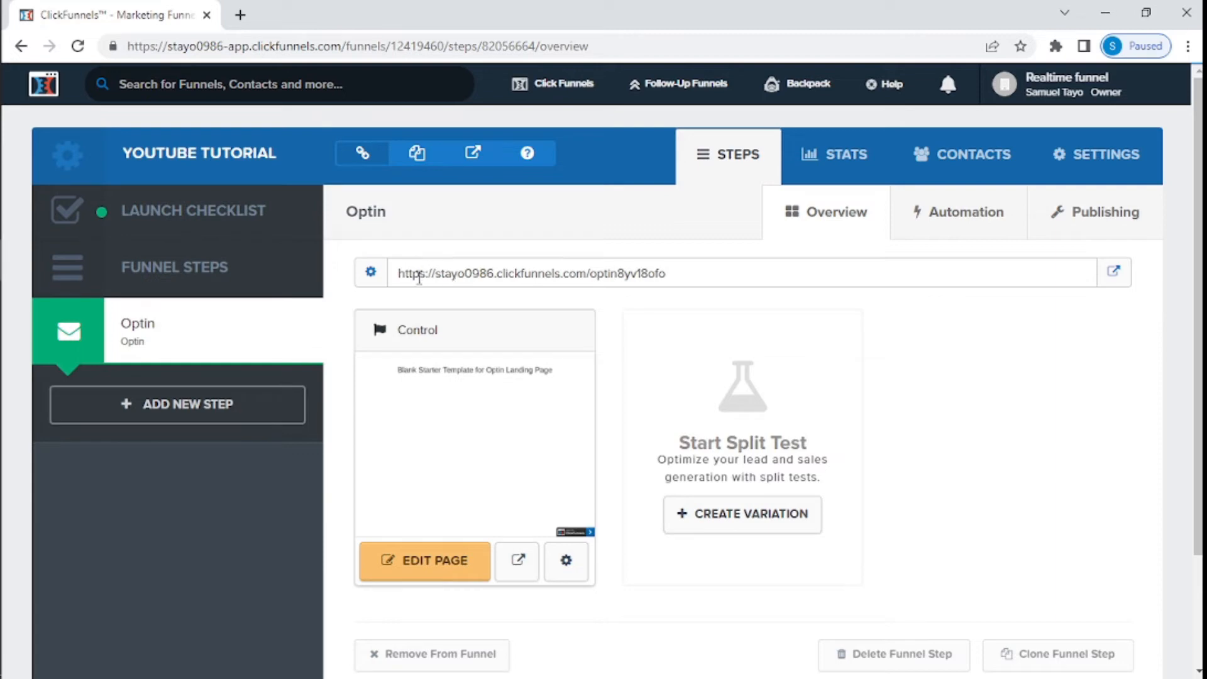
{"action": "left_click_drag", "start_coordinate": [496, 274], "coordinate": [589, 274]}
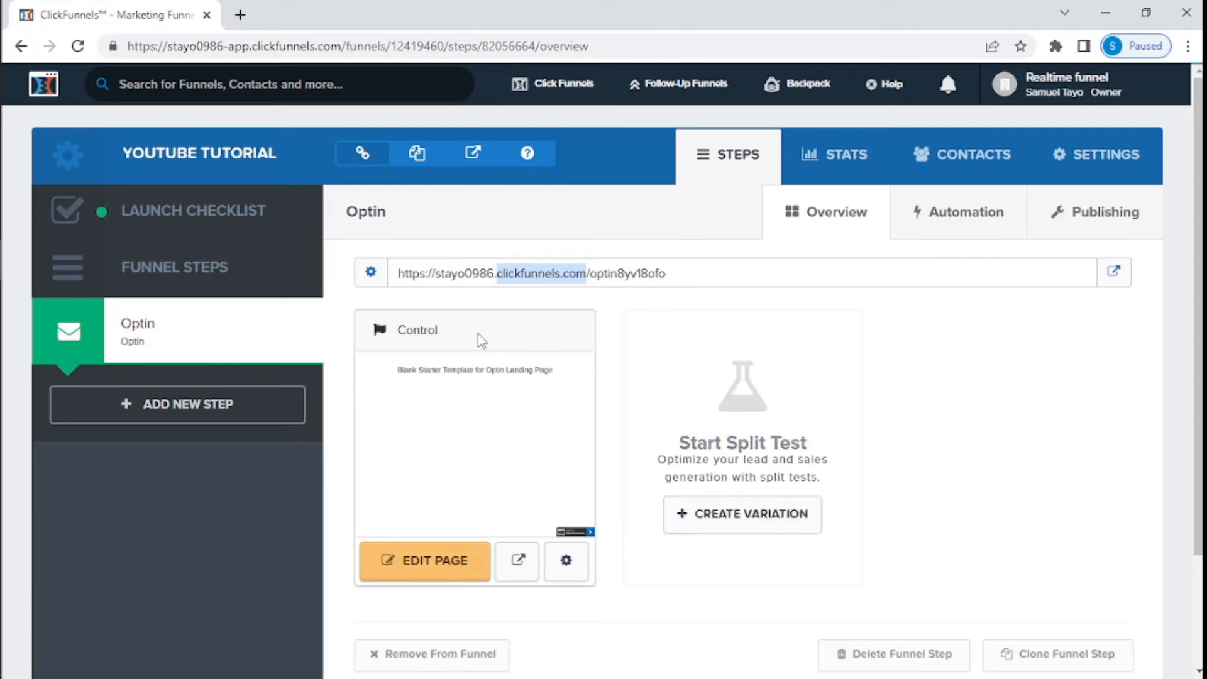
{"action": "left_click", "coordinate": [1091, 225]}
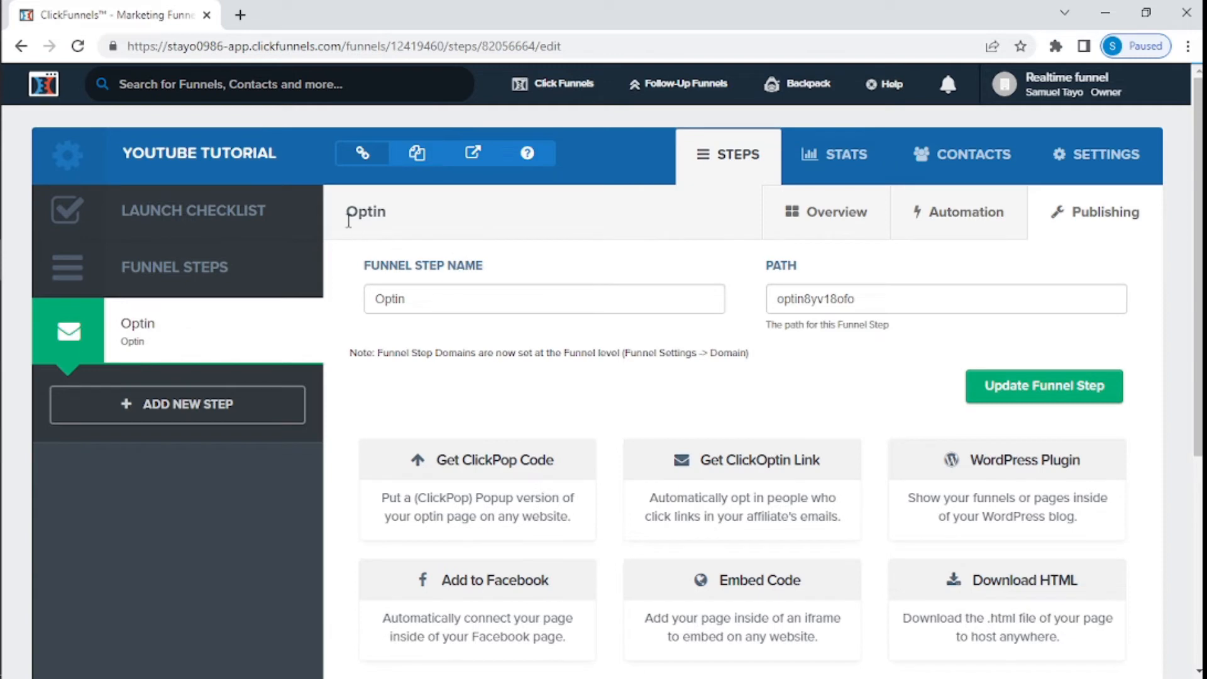
{"action": "left_click", "coordinate": [825, 238]}
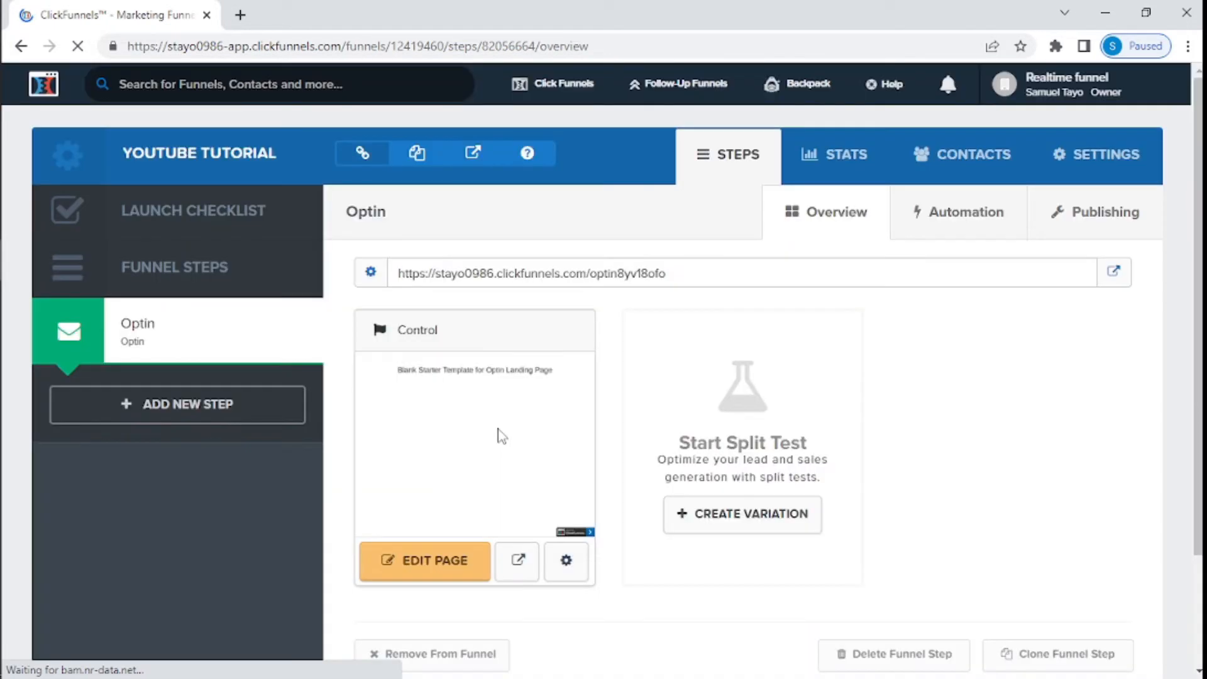
Open the Optin page for editing and take a brief look at the headline's settings
{"action": "left_click", "coordinate": [412, 573]}
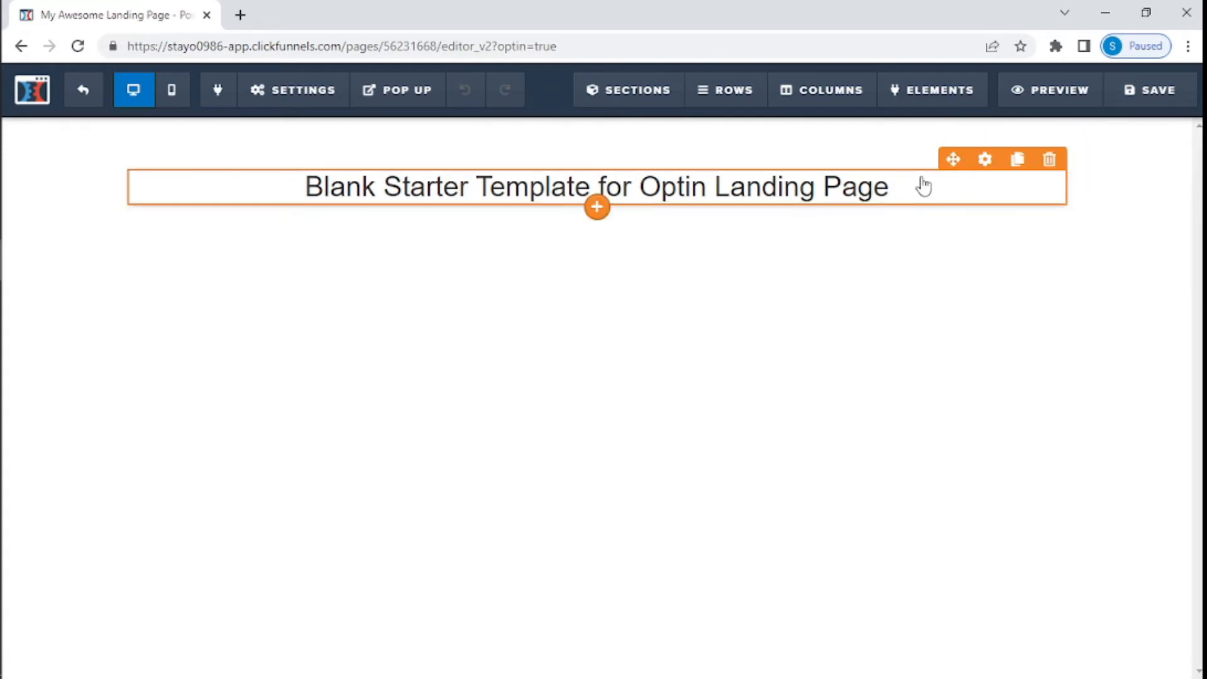
{"action": "left_click", "coordinate": [984, 160]}
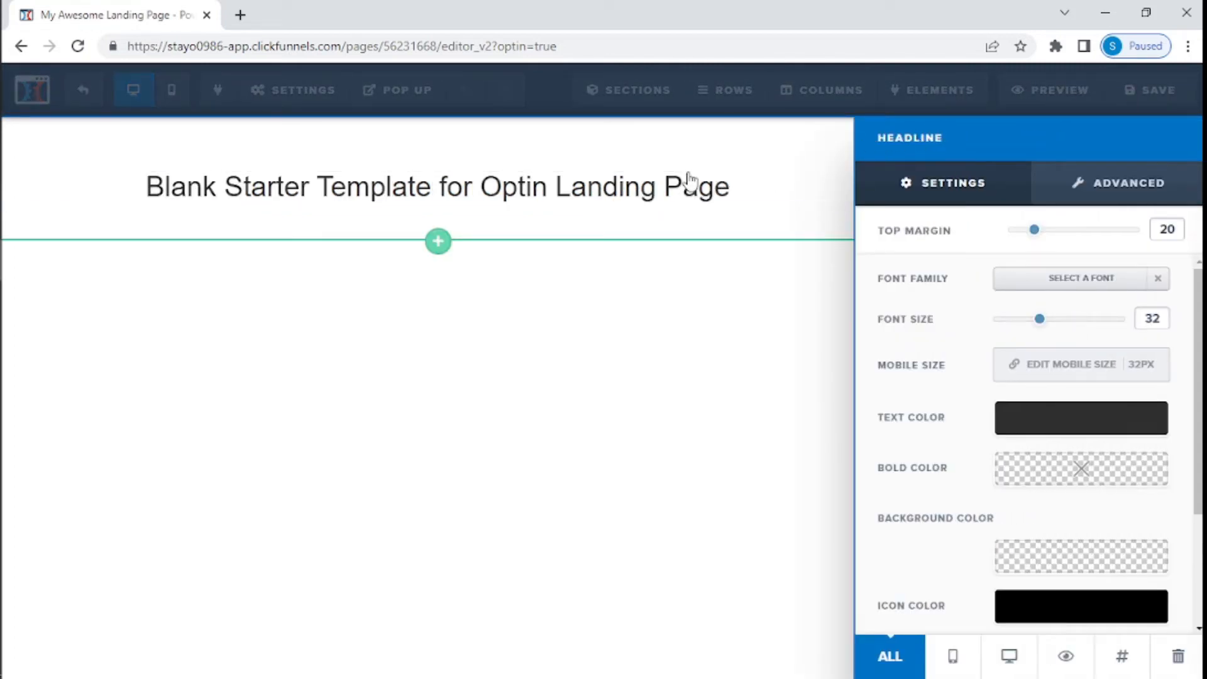
{"action": "left_click", "coordinate": [695, 259]}
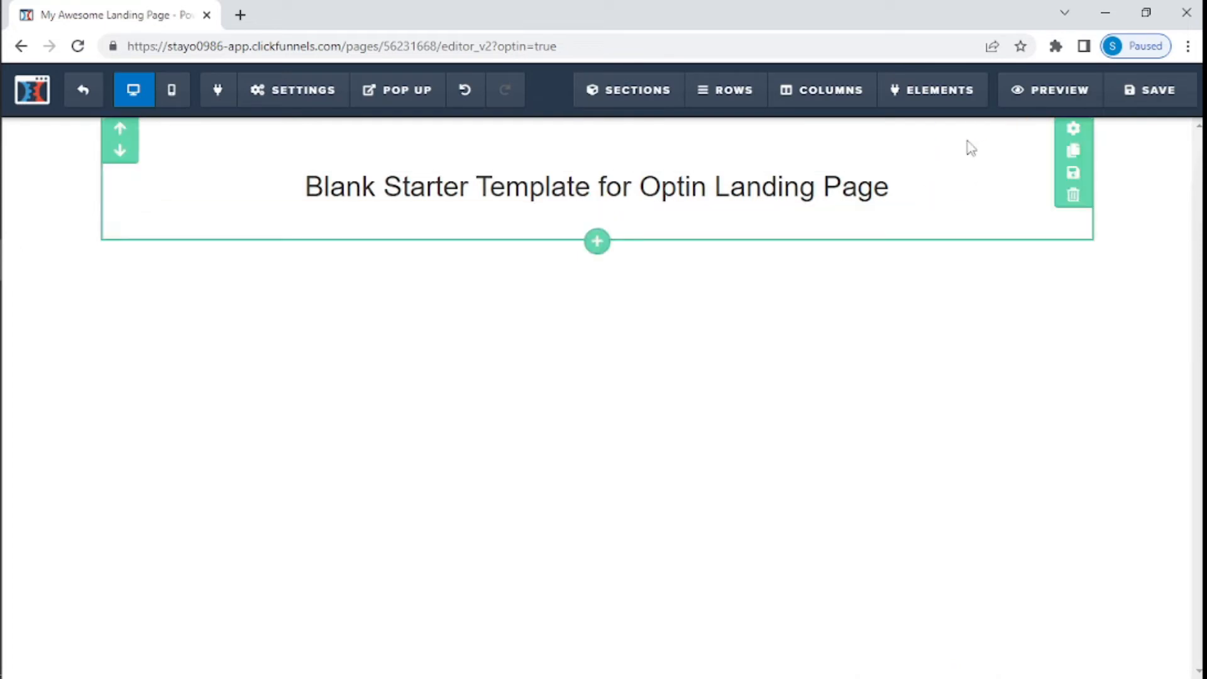
Inspect the settings of the row and section around the headline and the options for adding rows and elements
{"action": "left_click", "coordinate": [976, 160]}
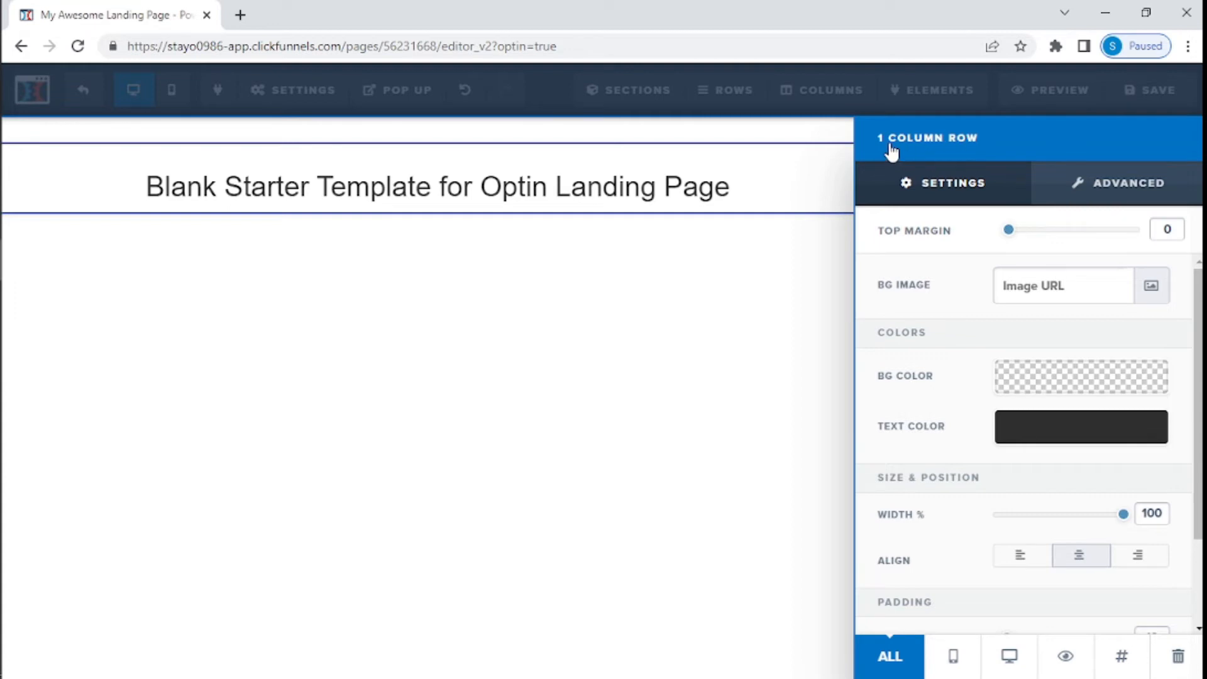
{"action": "left_click", "coordinate": [779, 351]}
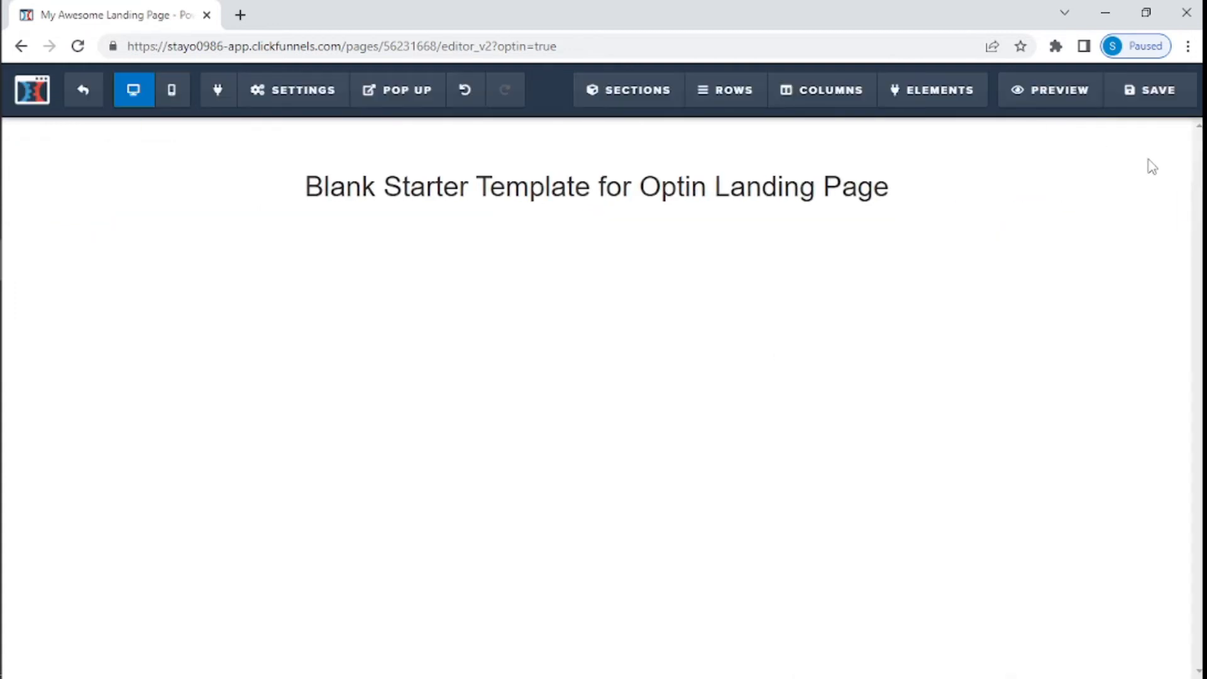
{"action": "left_click", "coordinate": [1073, 129]}
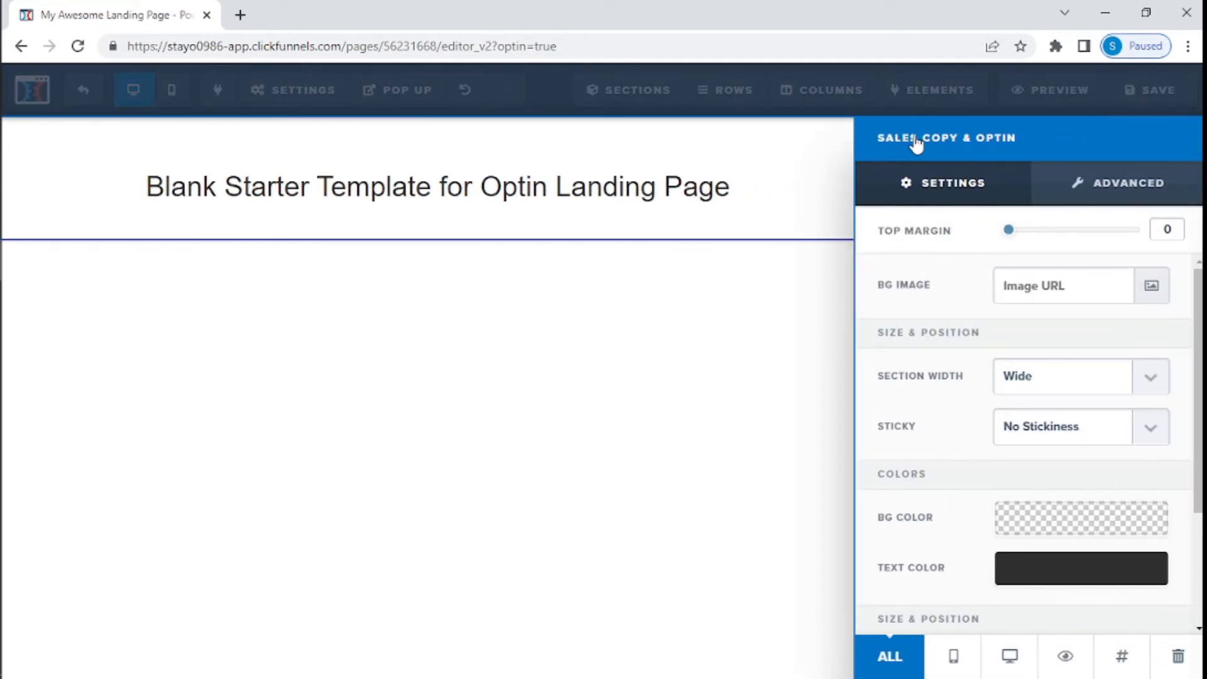
{"action": "left_click", "coordinate": [678, 396]}
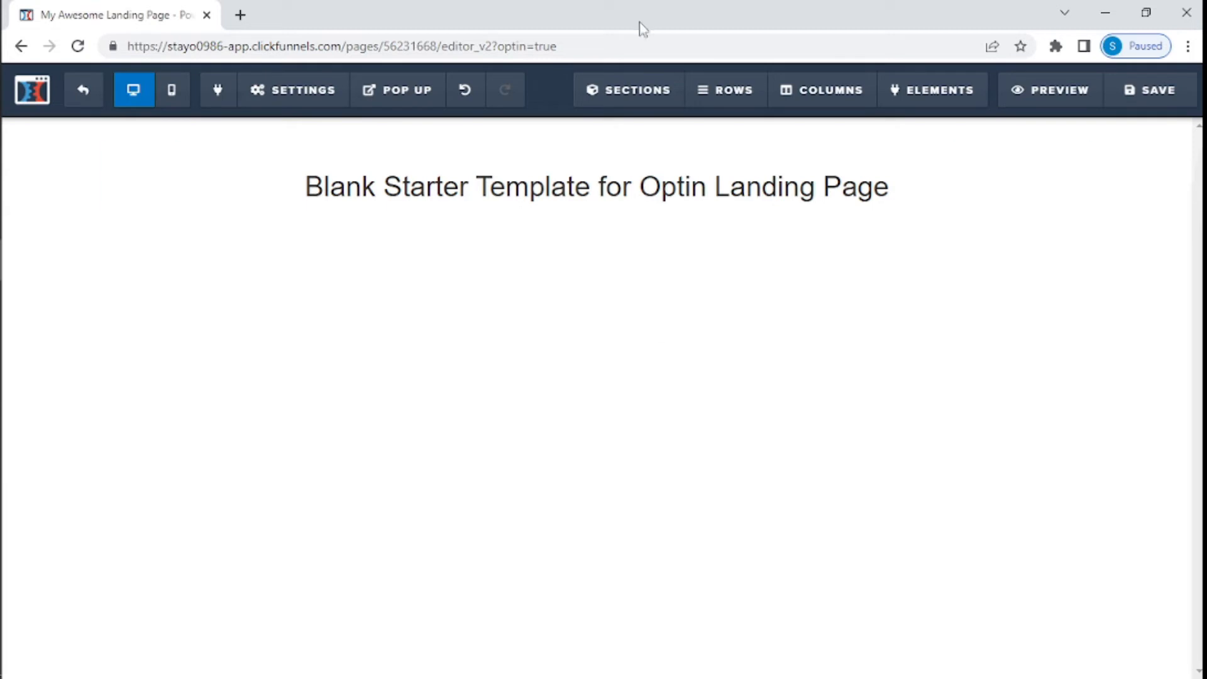
{"action": "mouse_move", "coordinate": [708, 96]}
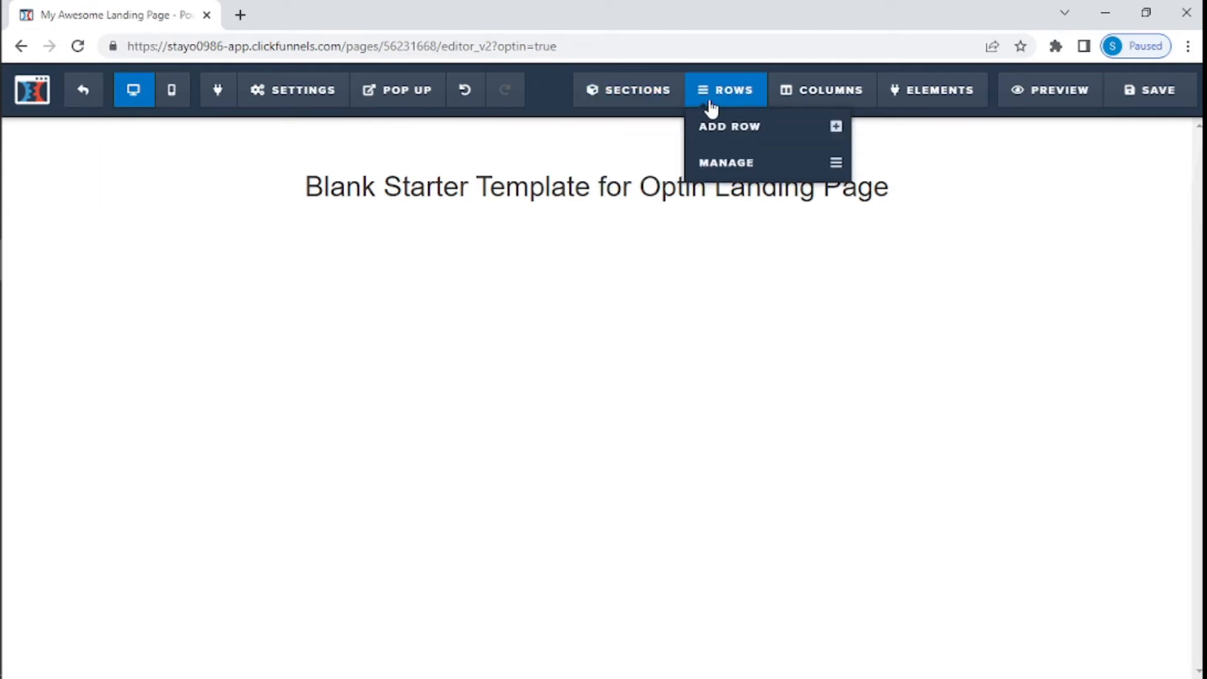
{"action": "mouse_move", "coordinate": [922, 96]}
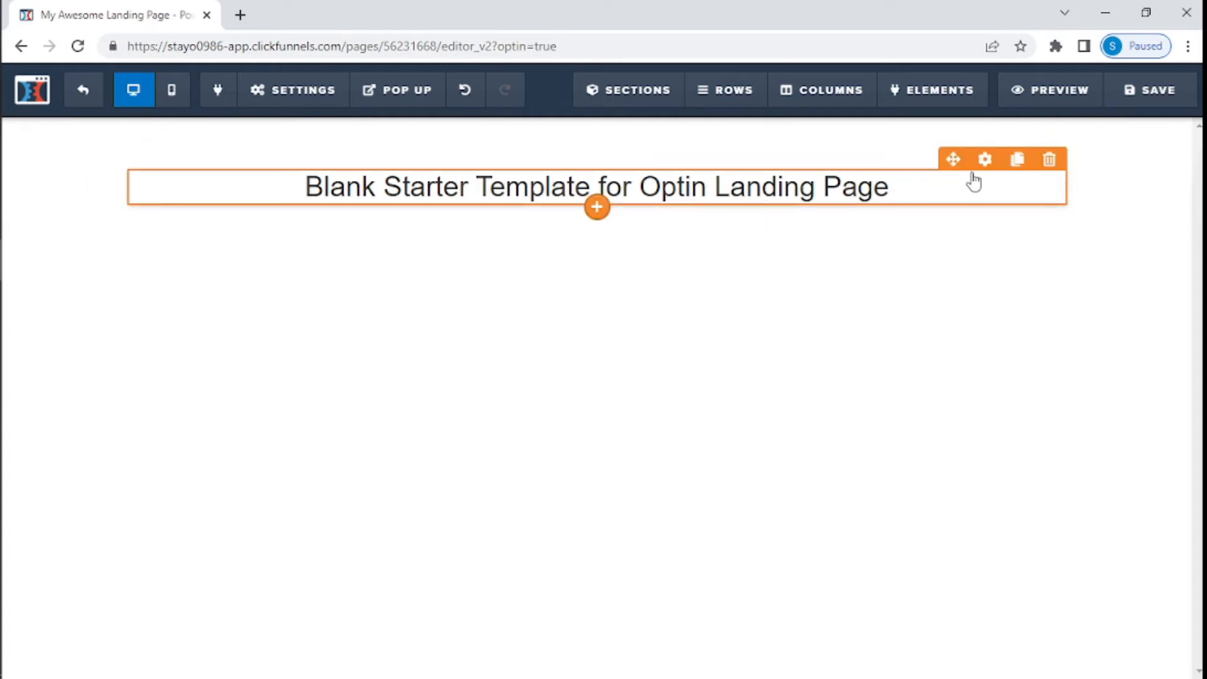
Clone the headline, delete the copy, and try the move handle on the remaining headline
{"action": "left_click", "coordinate": [1019, 162]}
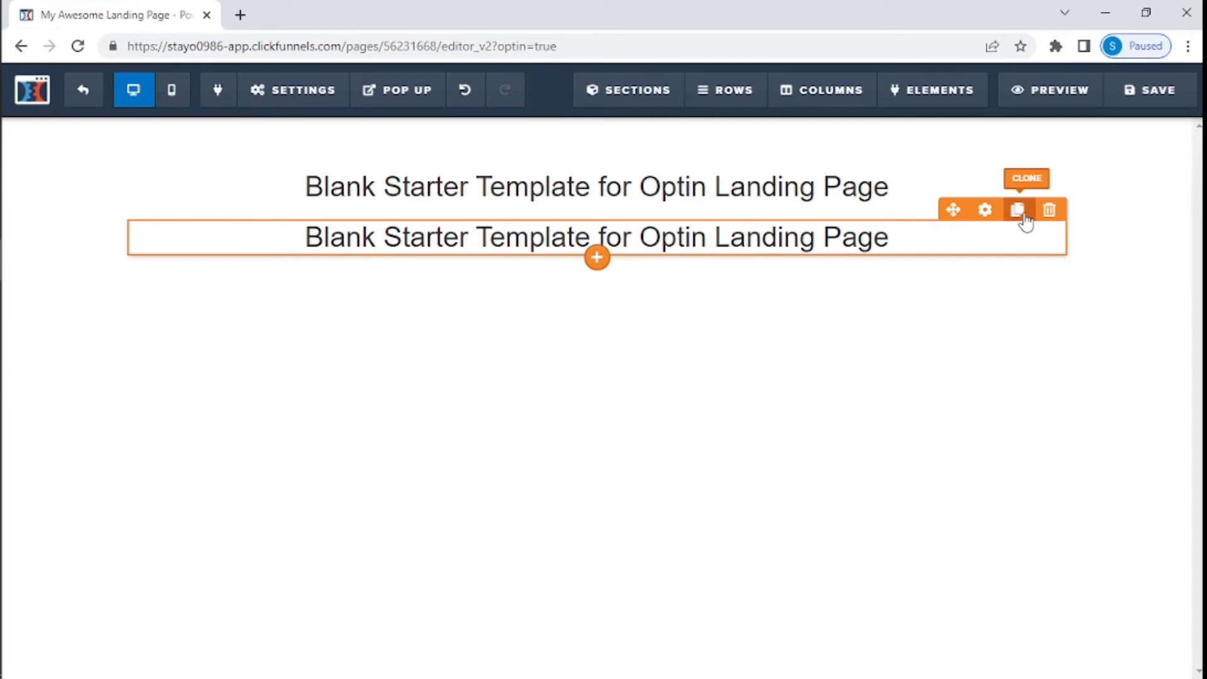
{"action": "left_click", "coordinate": [1049, 217]}
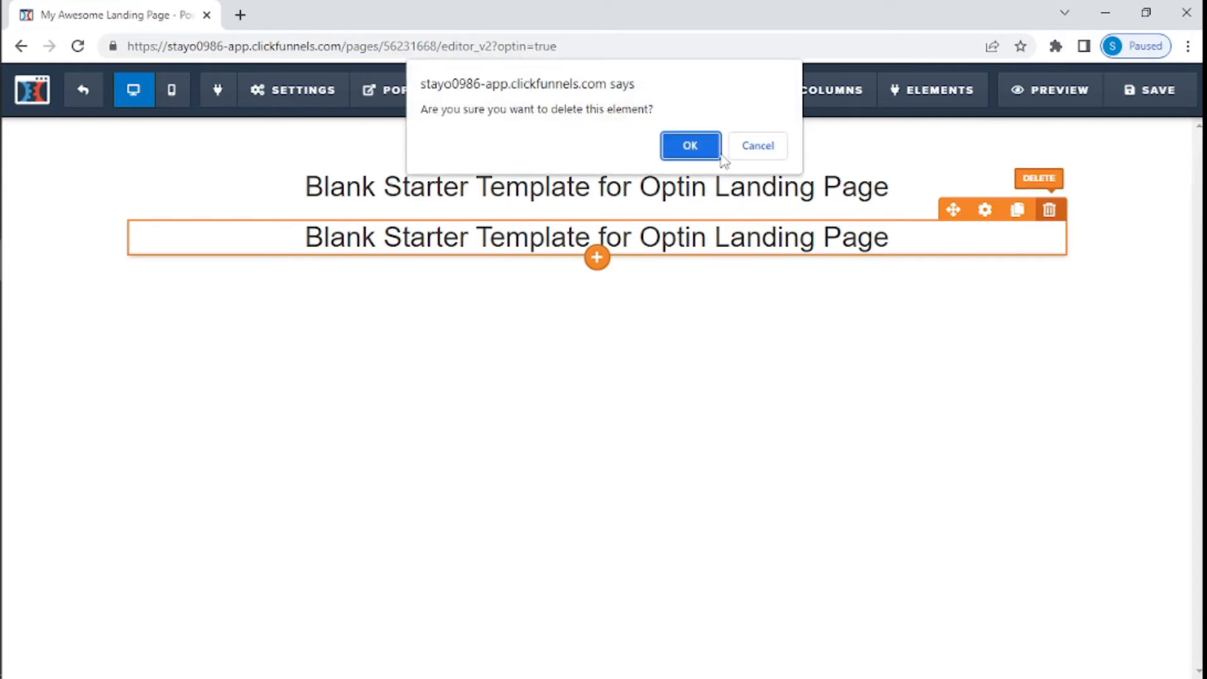
{"action": "left_click", "coordinate": [696, 144]}
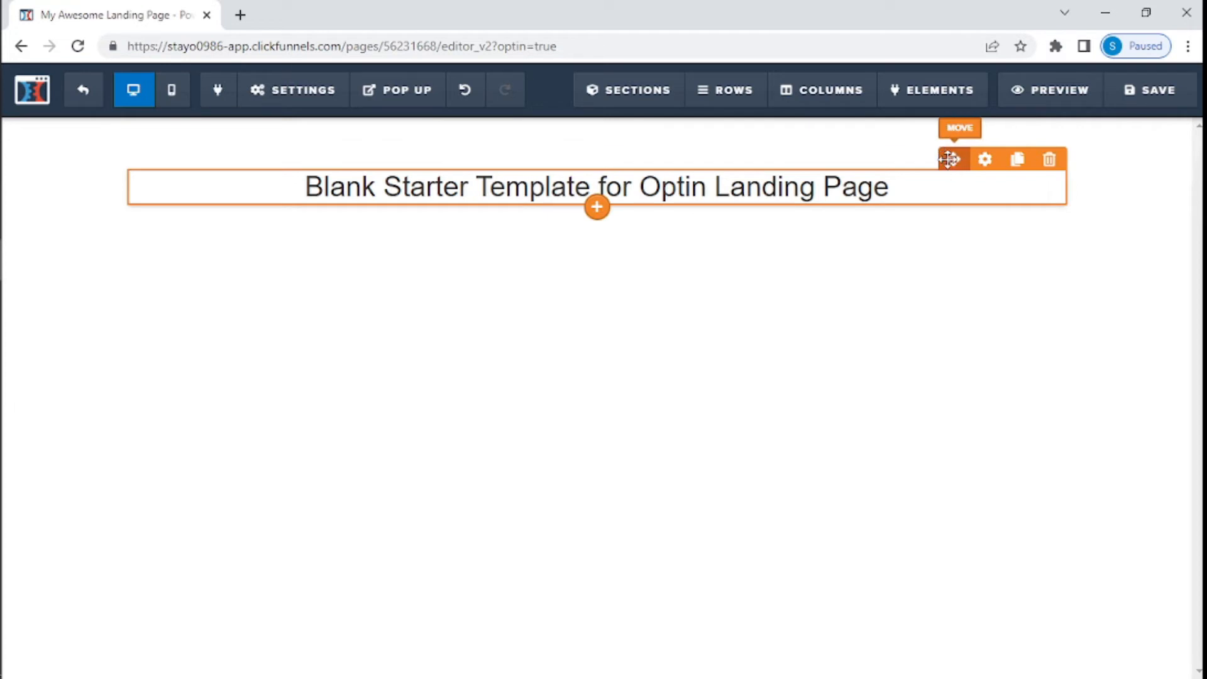
{"action": "left_click_drag", "start_coordinate": [951, 159], "coordinate": [916, 168]}
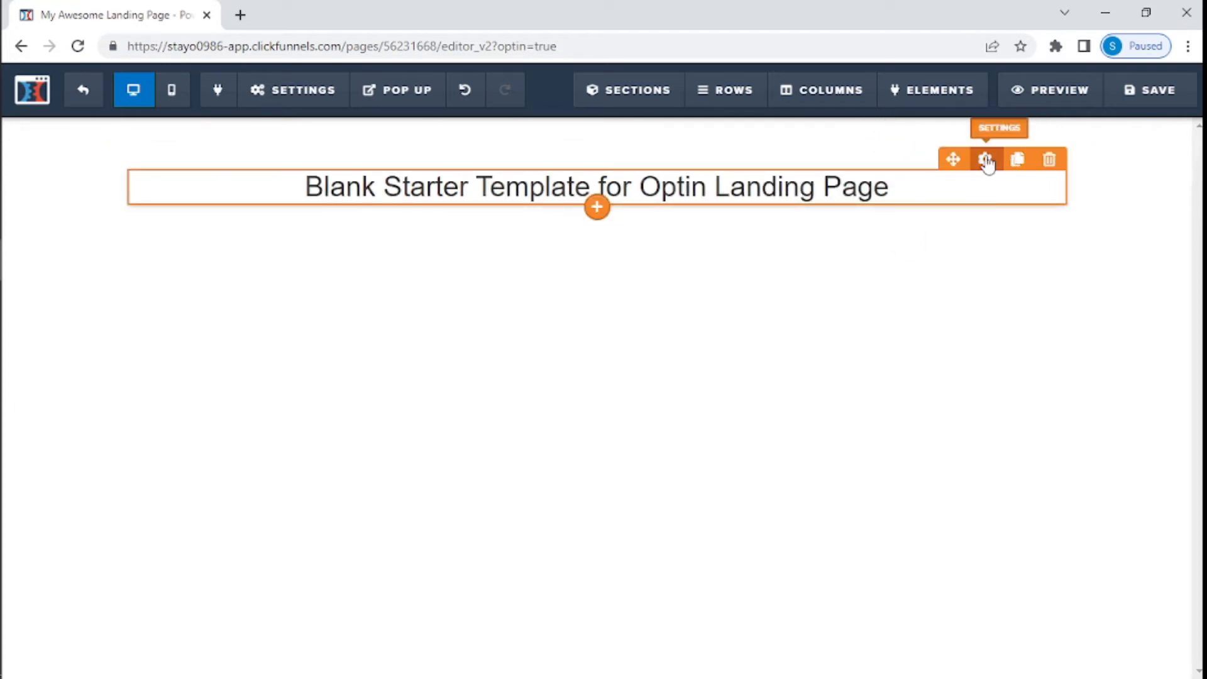
Set the headline's top margin to 0 and its font family to Open Sans
{"action": "left_click", "coordinate": [986, 161]}
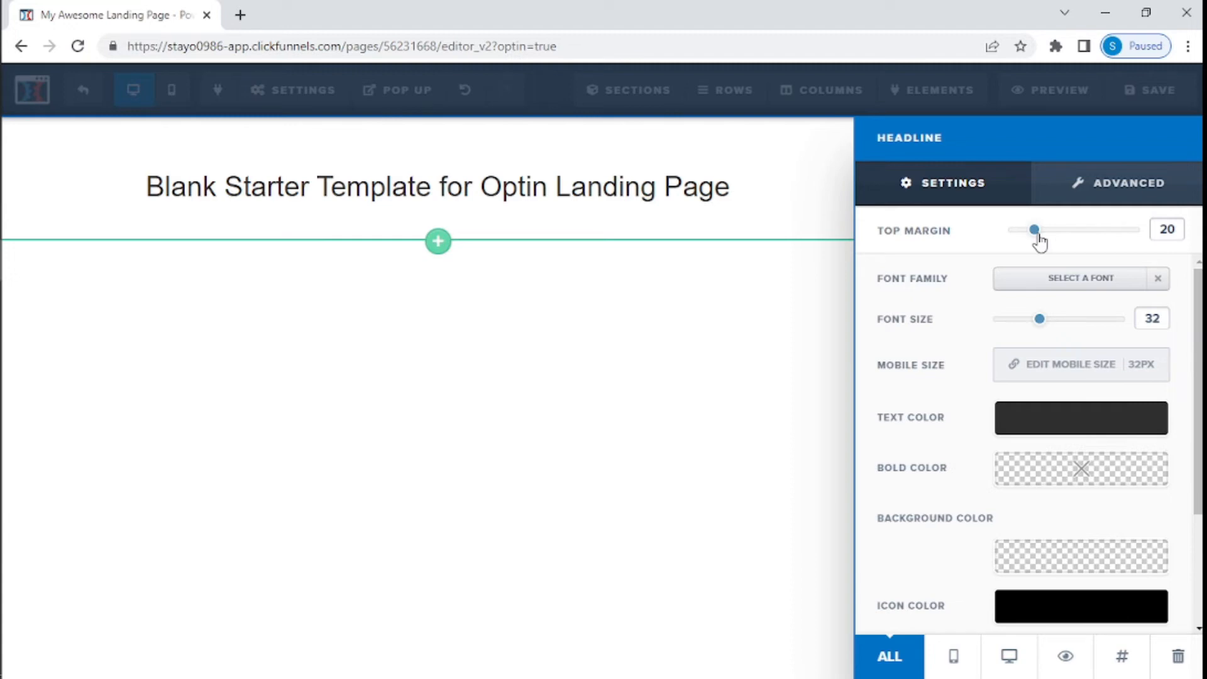
{"action": "left_click_drag", "start_coordinate": [1039, 241], "coordinate": [992, 244]}
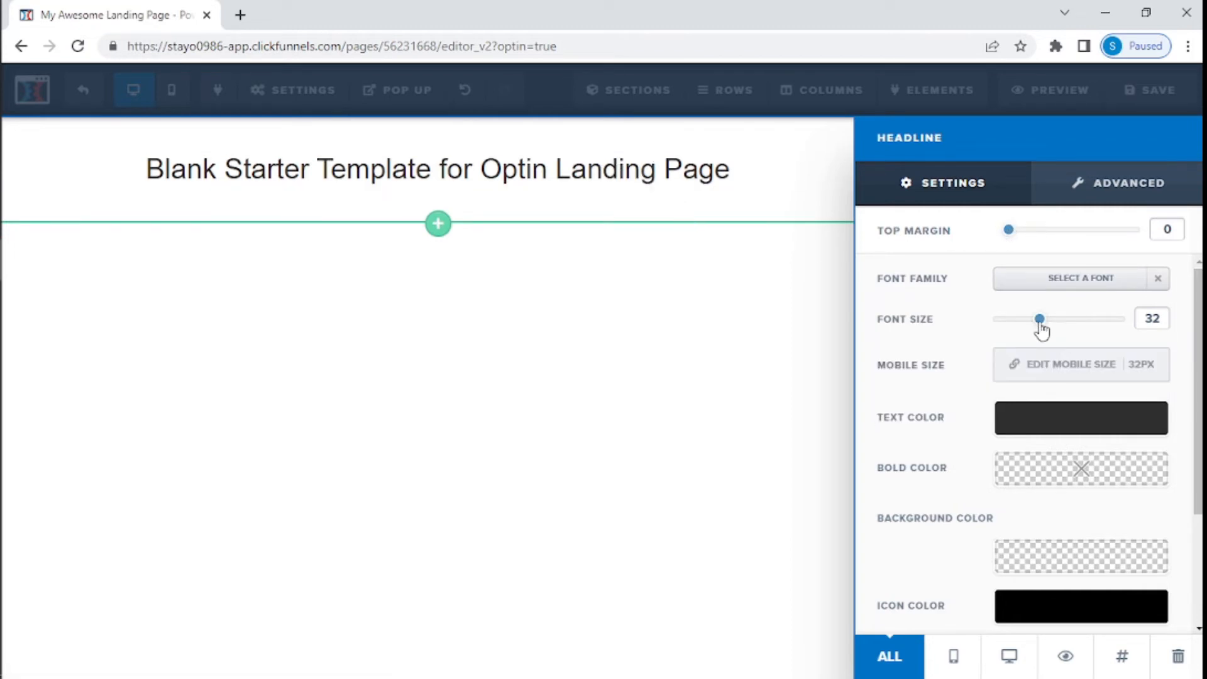
{"action": "left_click", "coordinate": [1036, 286]}
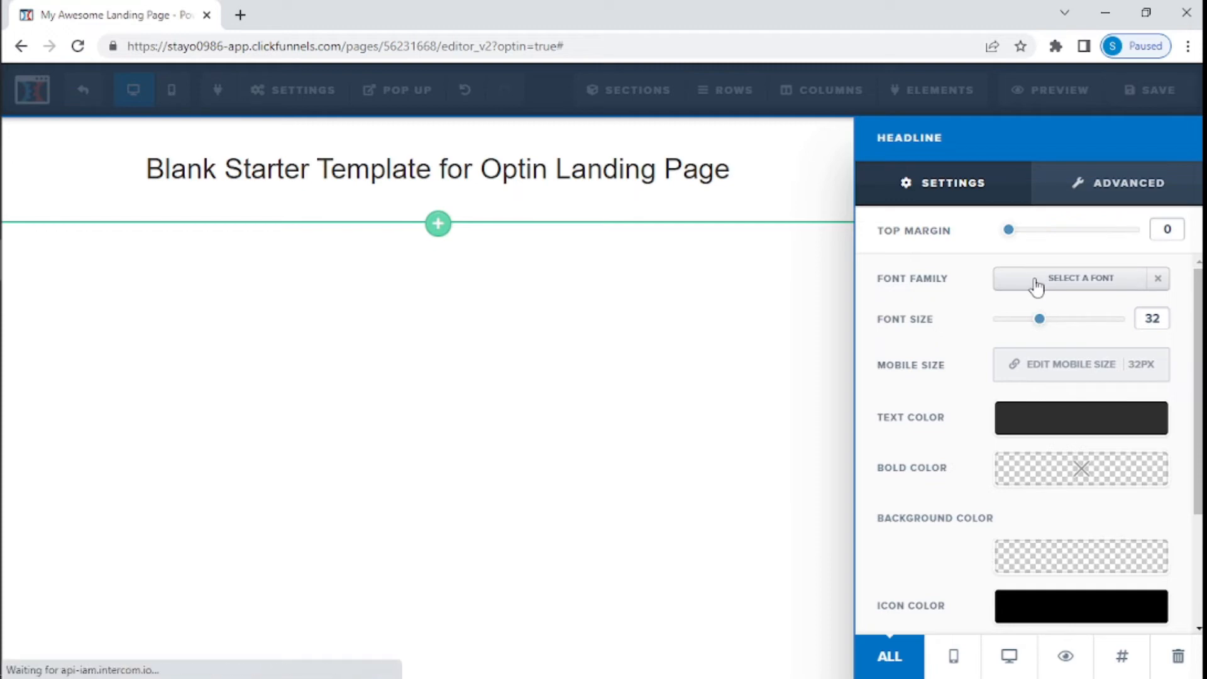
{"action": "left_click", "coordinate": [922, 291]}
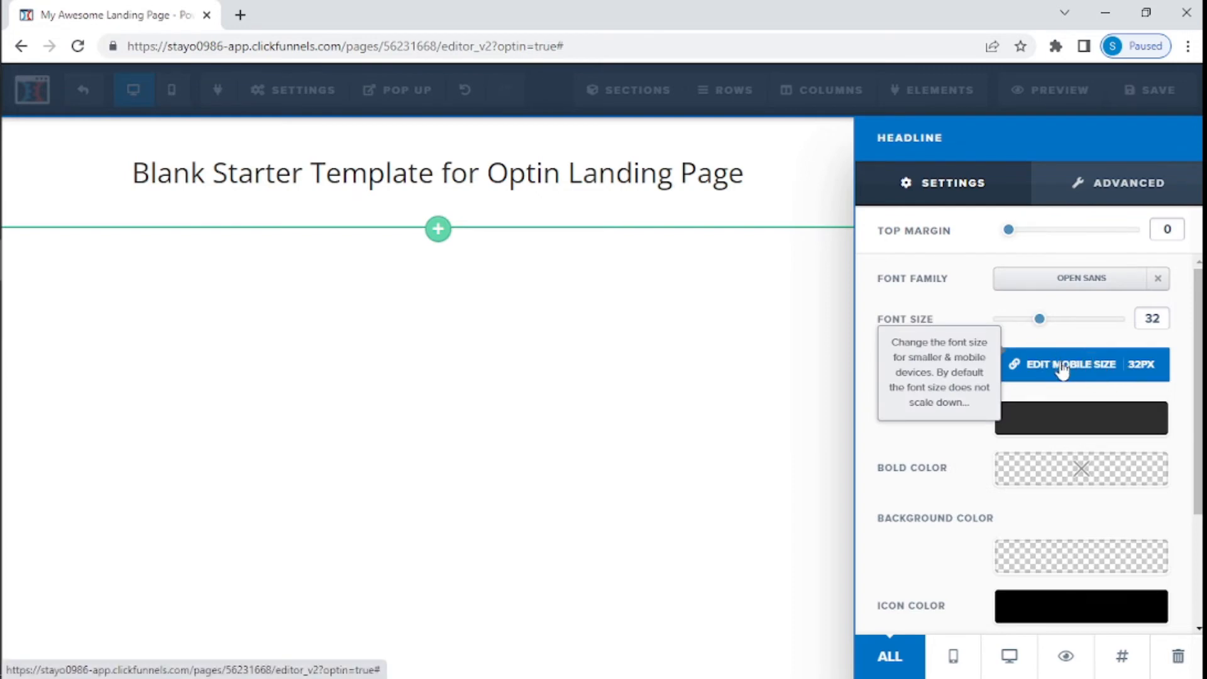
Try the headline's mobile-only and desktop-only visibility options, and return it to showing on all devices
{"action": "left_click", "coordinate": [953, 663]}
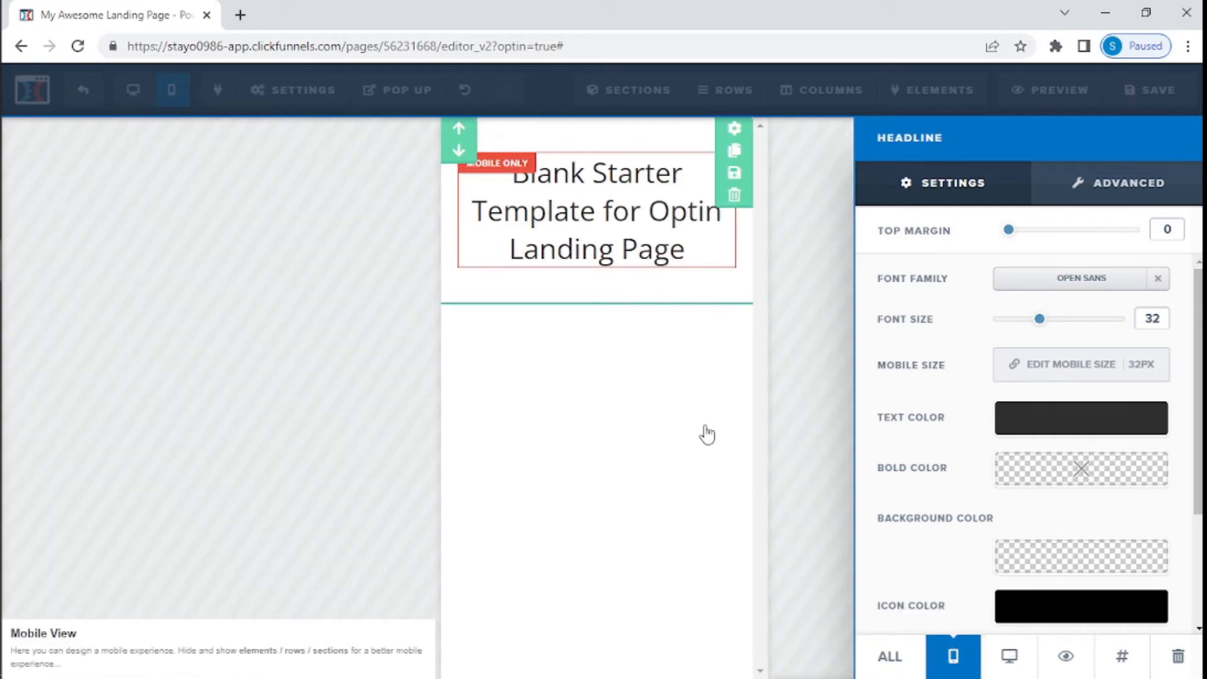
{"action": "left_click", "coordinate": [889, 656]}
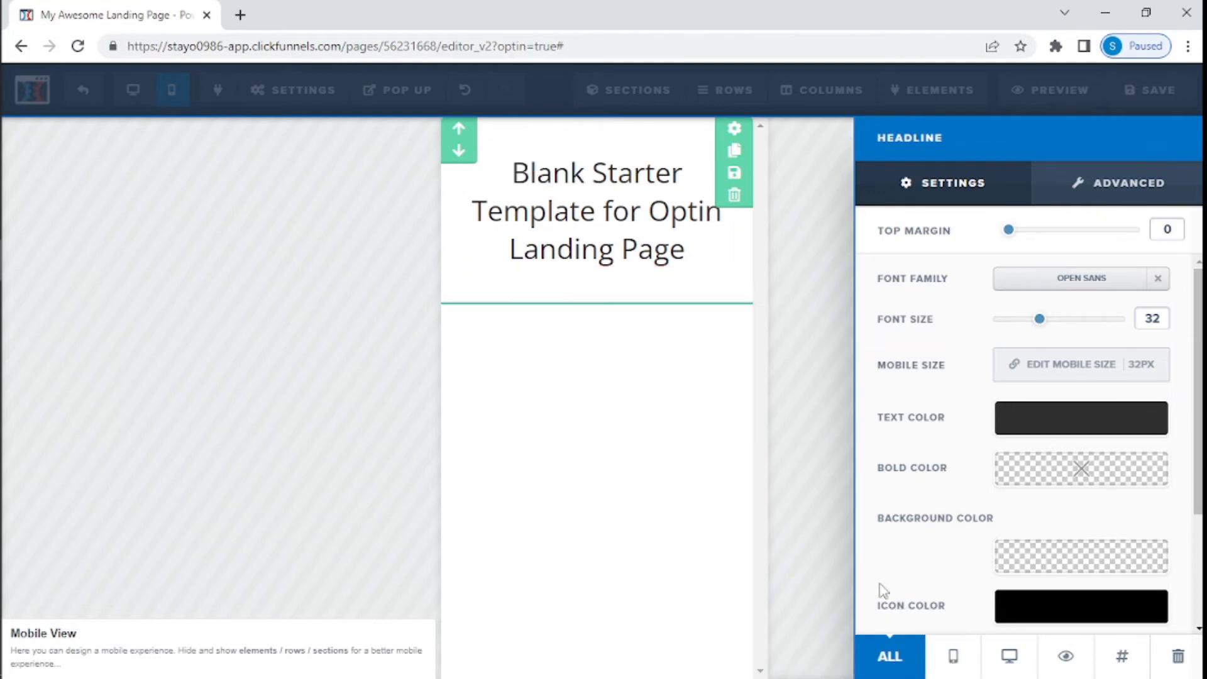
{"action": "left_click", "coordinate": [1004, 656]}
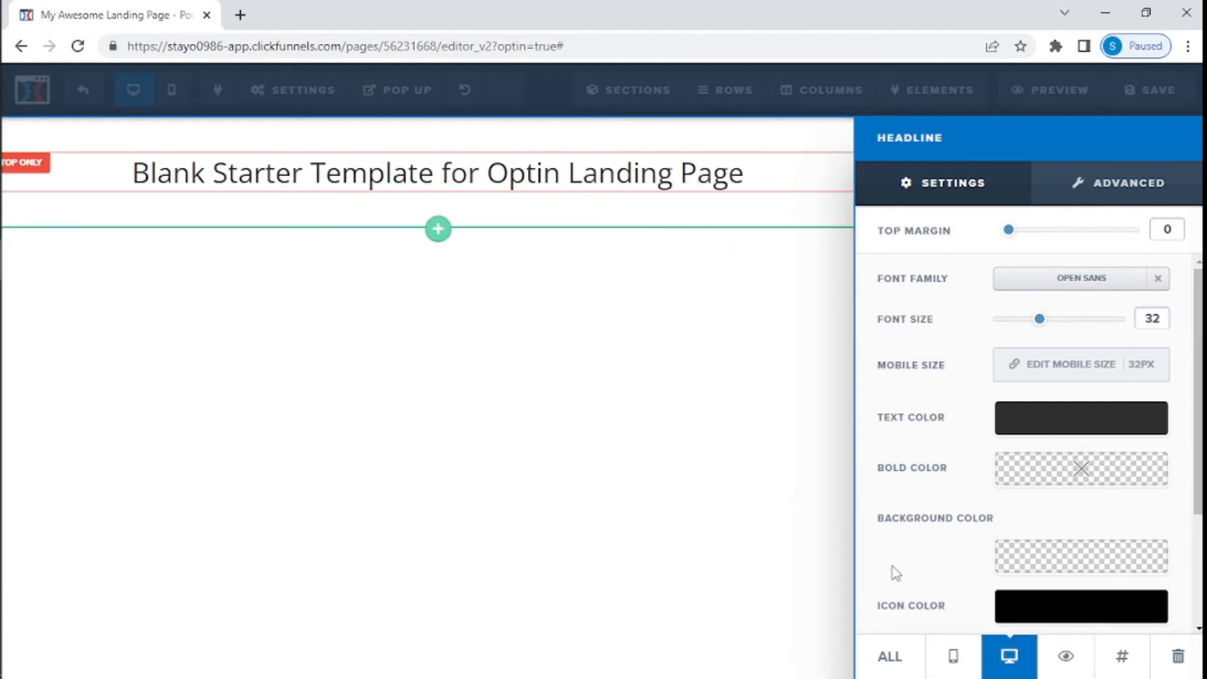
{"action": "left_click", "coordinate": [903, 661]}
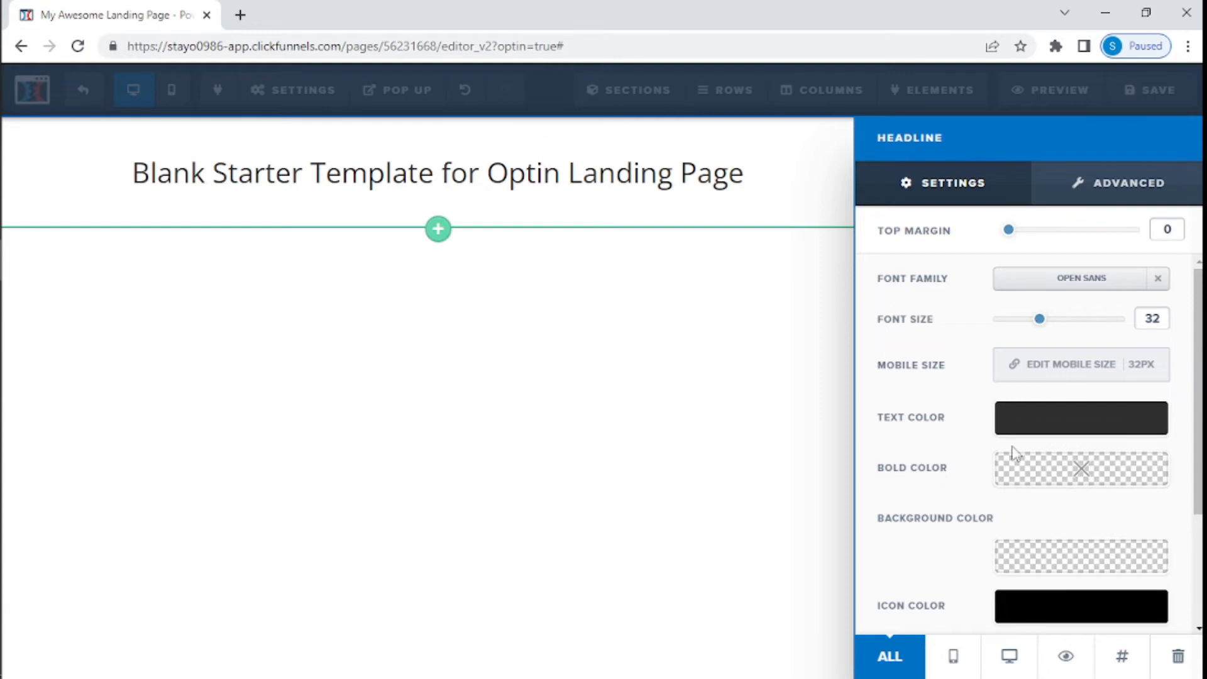
Set the headline's bold color to #0000ee and make the word "Starter" bold
{"action": "left_click", "coordinate": [1076, 471]}
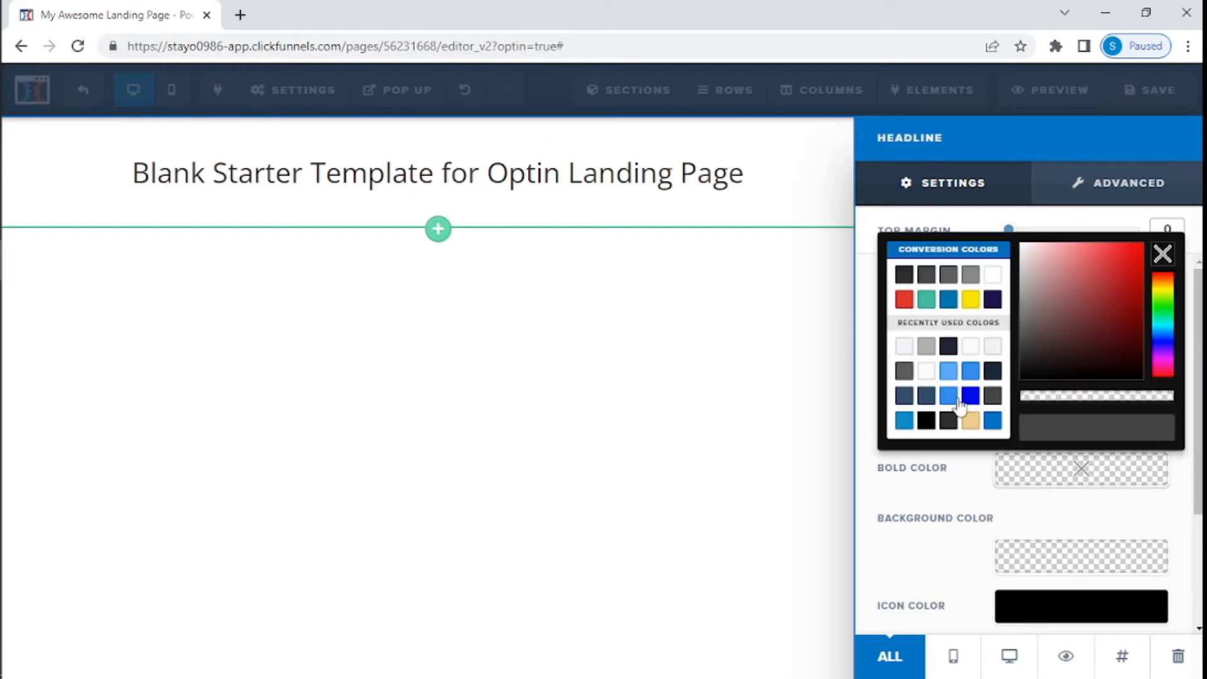
{"action": "left_click", "coordinate": [971, 402]}
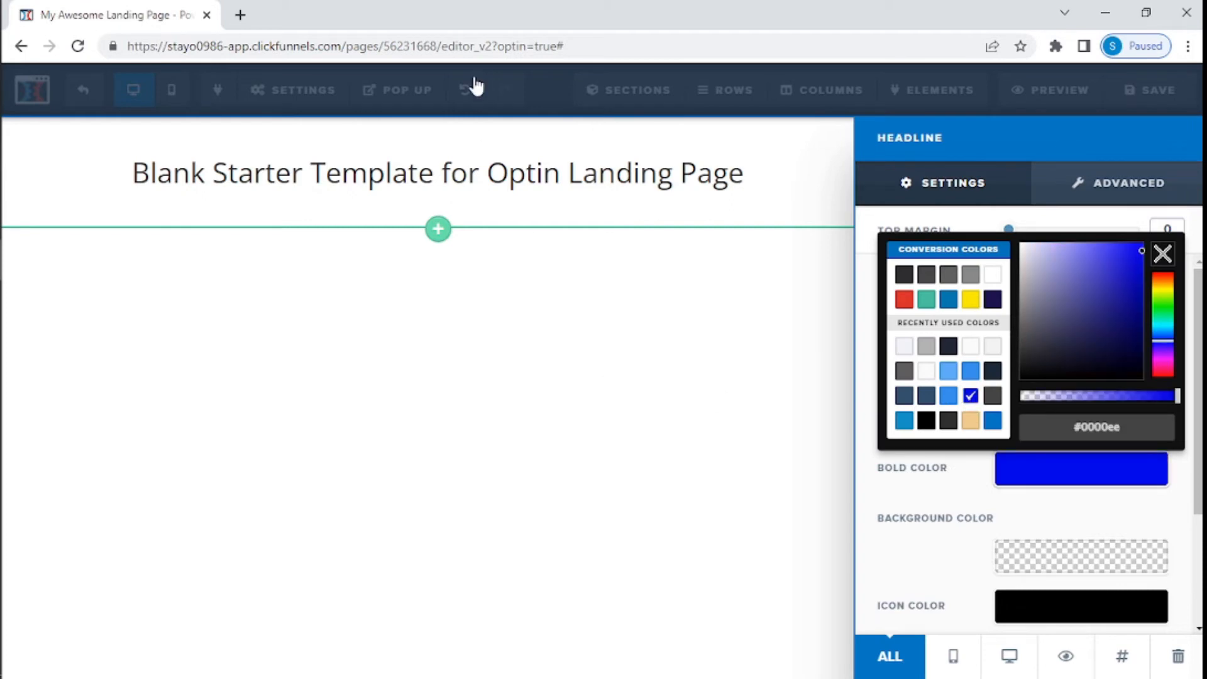
{"action": "left_click", "coordinate": [430, 180]}
{"action": "left_click", "coordinate": [465, 175]}
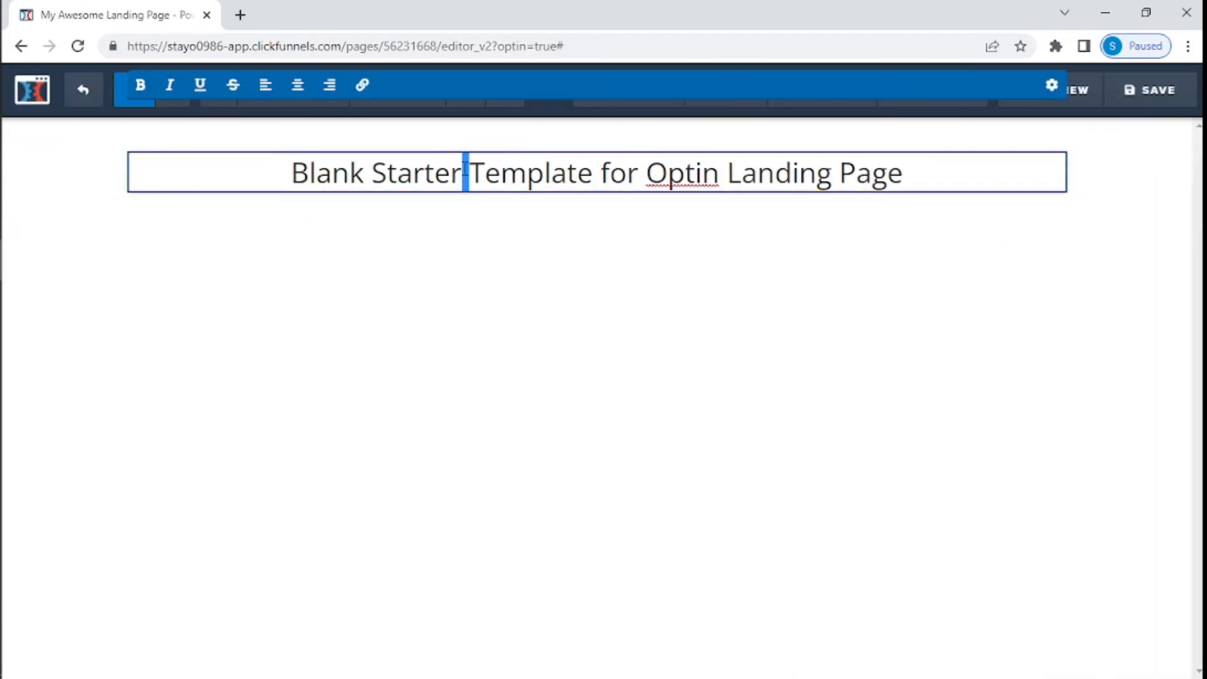
{"action": "double_click", "coordinate": [419, 169]}
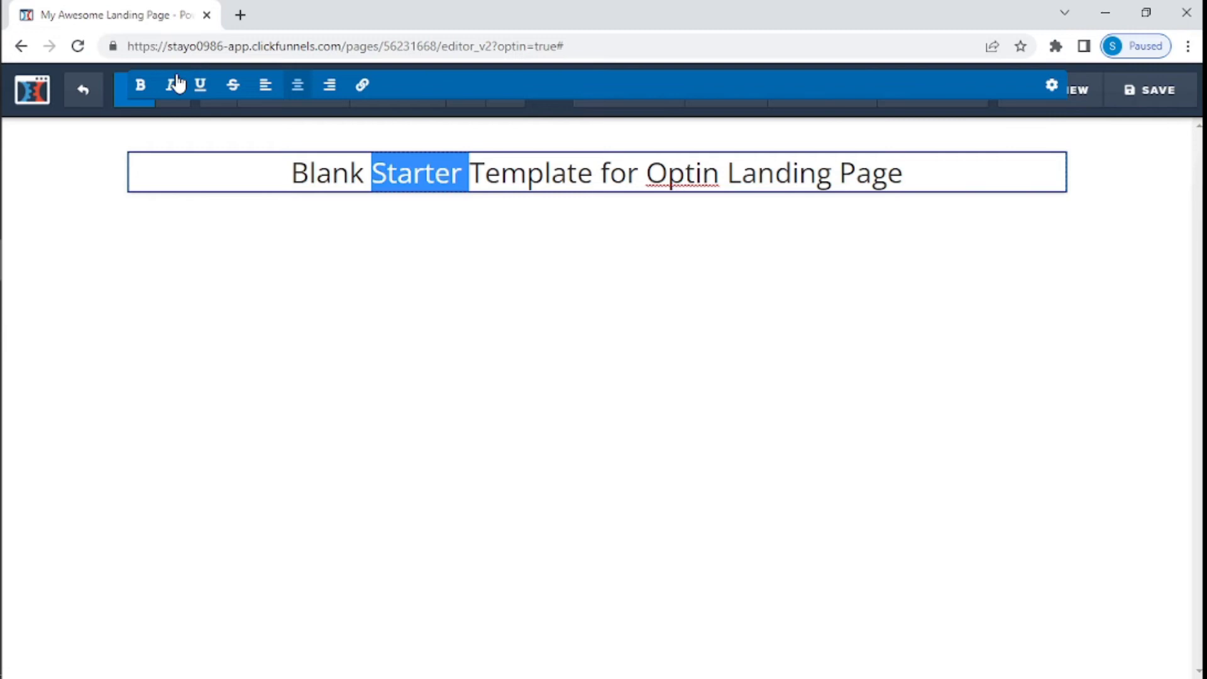
{"action": "left_click", "coordinate": [140, 84]}
{"action": "left_click", "coordinate": [402, 355]}
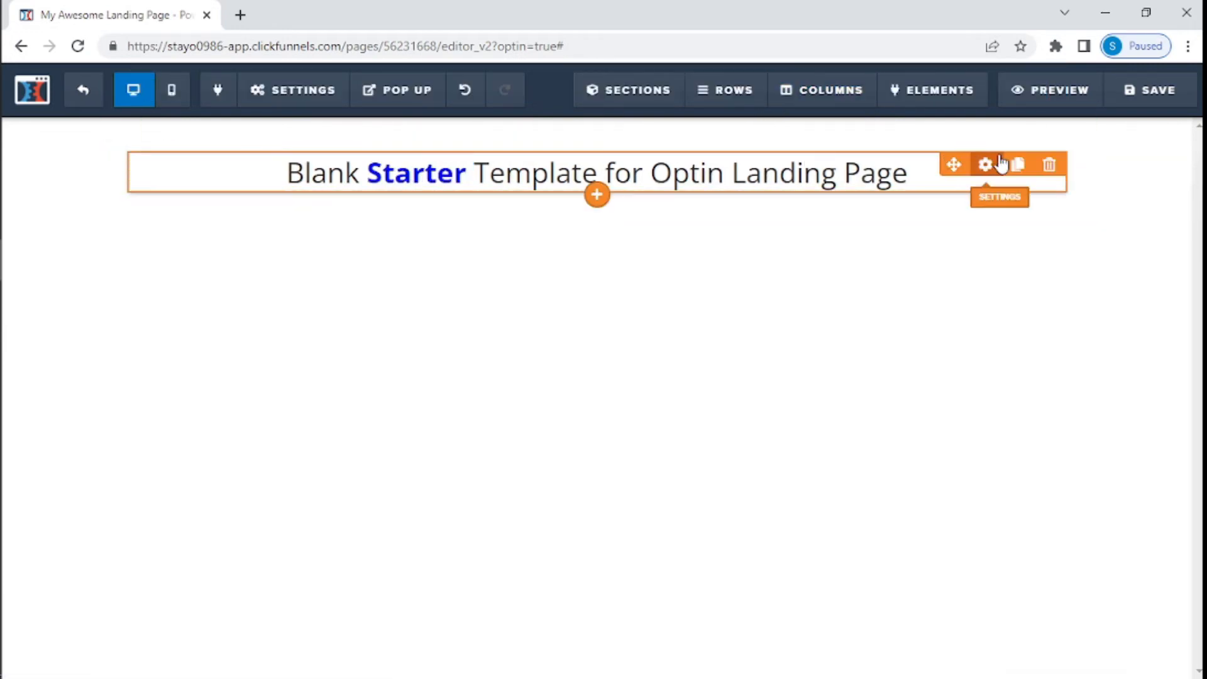
Set the headline's background color to the light blue #5eacfb from the recently used colors
{"action": "left_click", "coordinate": [987, 165]}
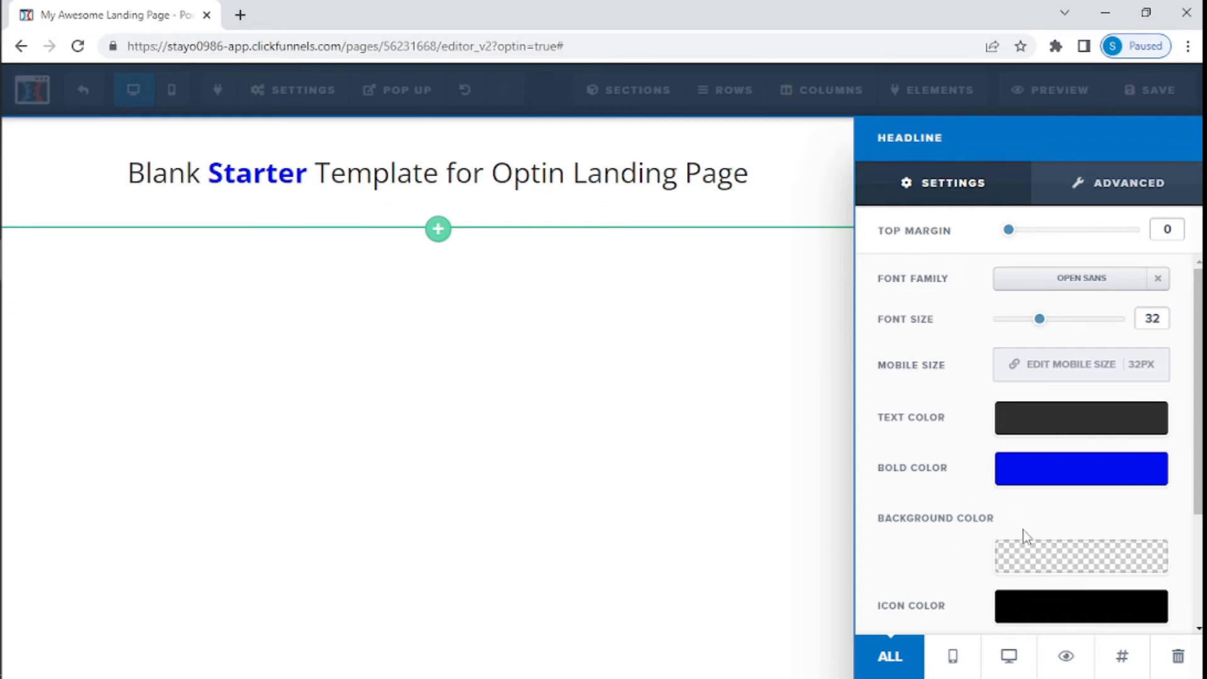
{"action": "left_click", "coordinate": [1055, 561]}
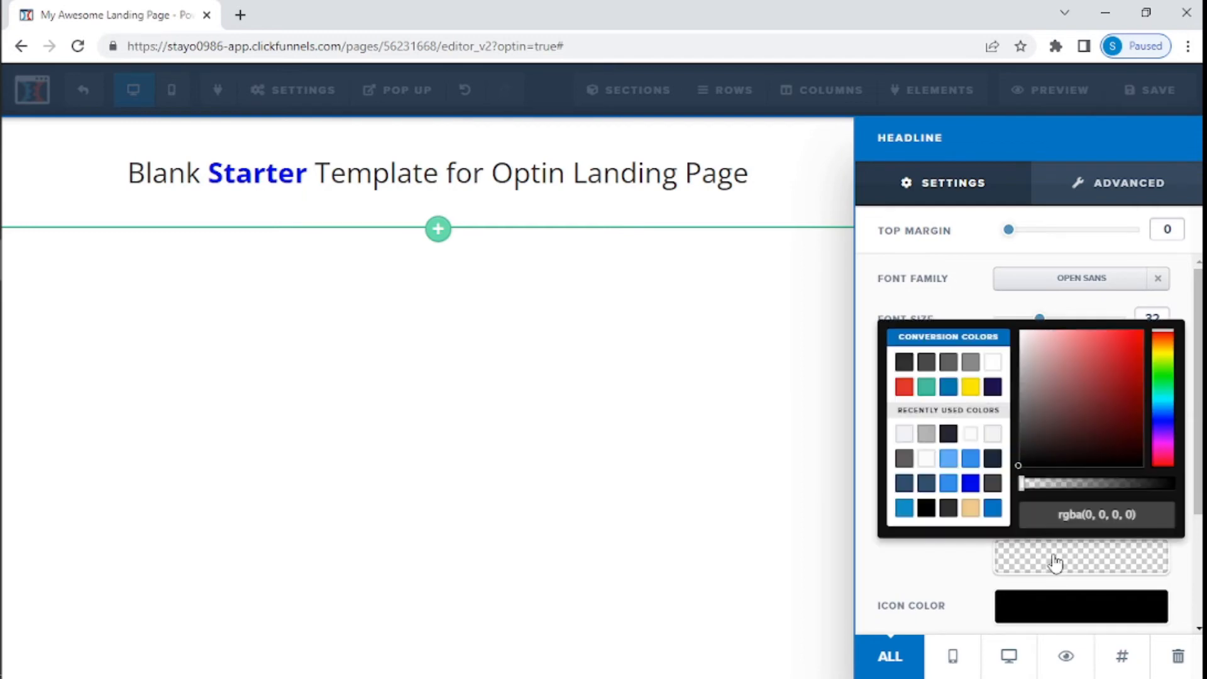
{"action": "left_click", "coordinate": [949, 459]}
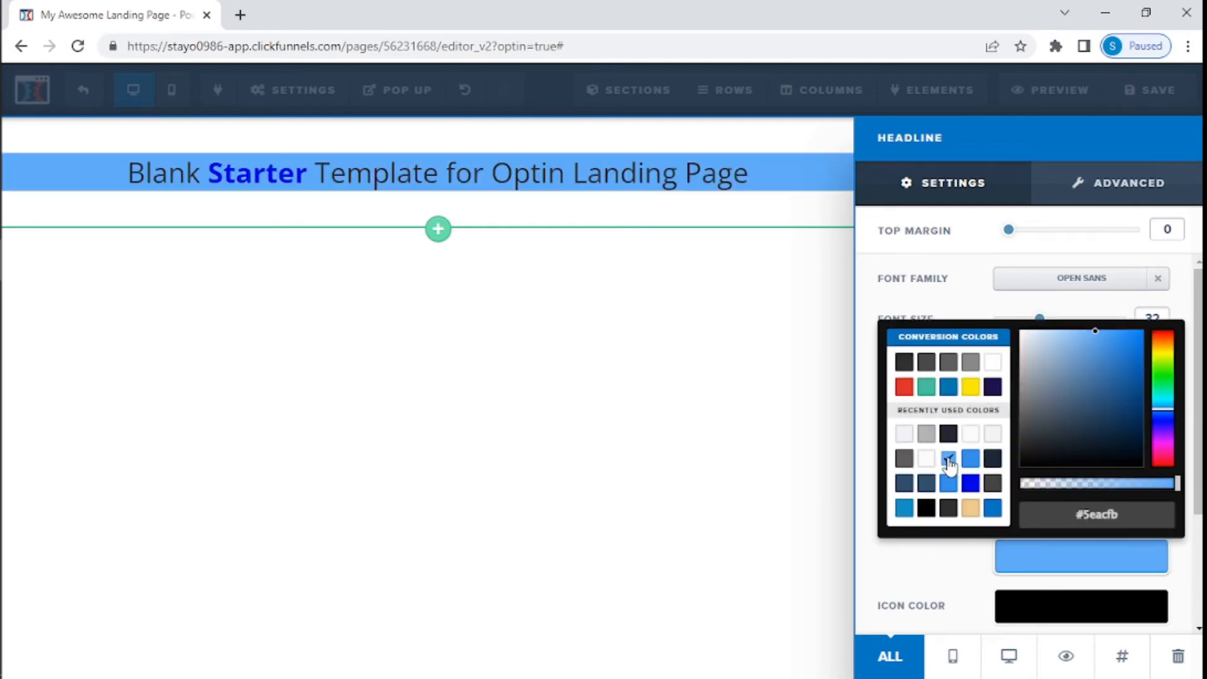
{"action": "left_click", "coordinate": [174, 174]}
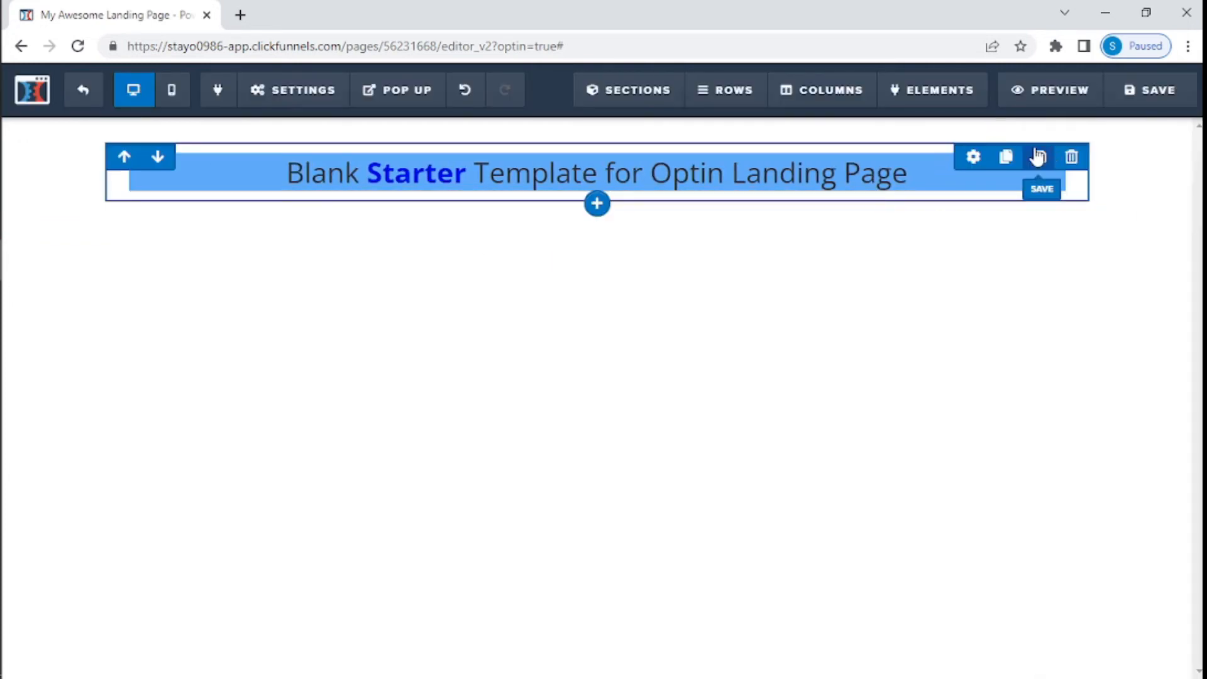
Set the background color of the one-column row around the headline to yellow
{"action": "left_click", "coordinate": [975, 162]}
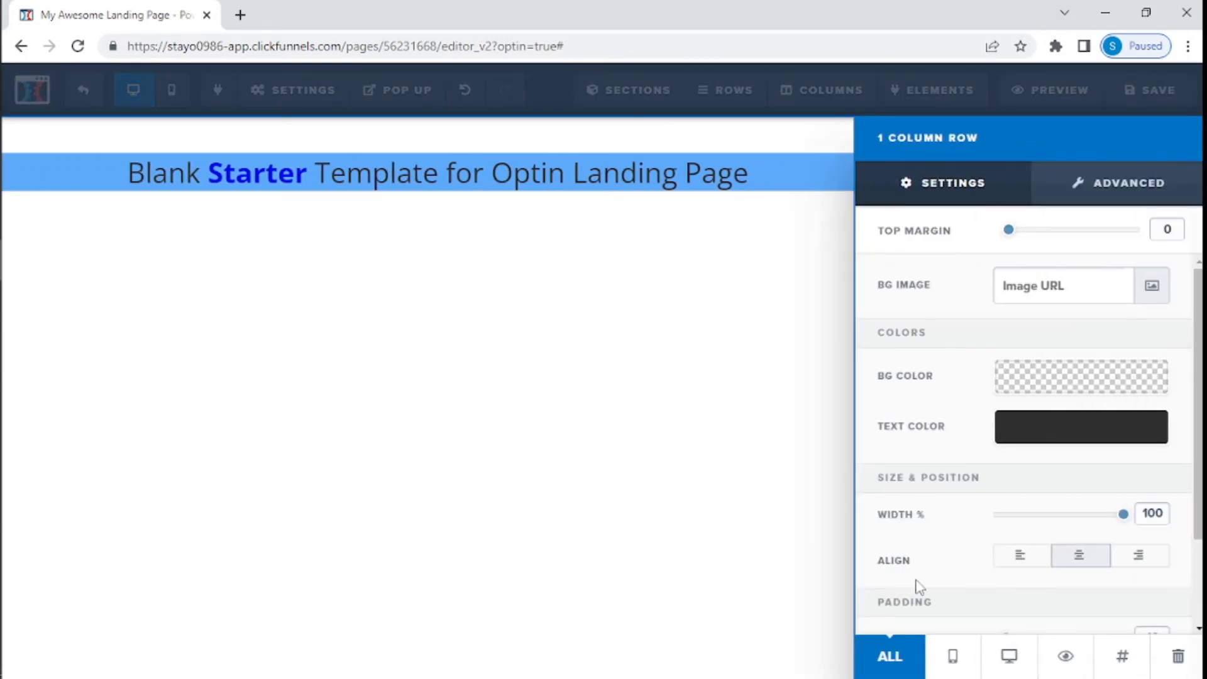
{"action": "scroll", "coordinate": [1005, 504], "scroll_direction": "down", "scroll_amount": 2}
{"action": "scroll", "coordinate": [1006, 505], "scroll_direction": "up", "scroll_amount": 2}
{"action": "left_click", "coordinate": [1053, 394]}
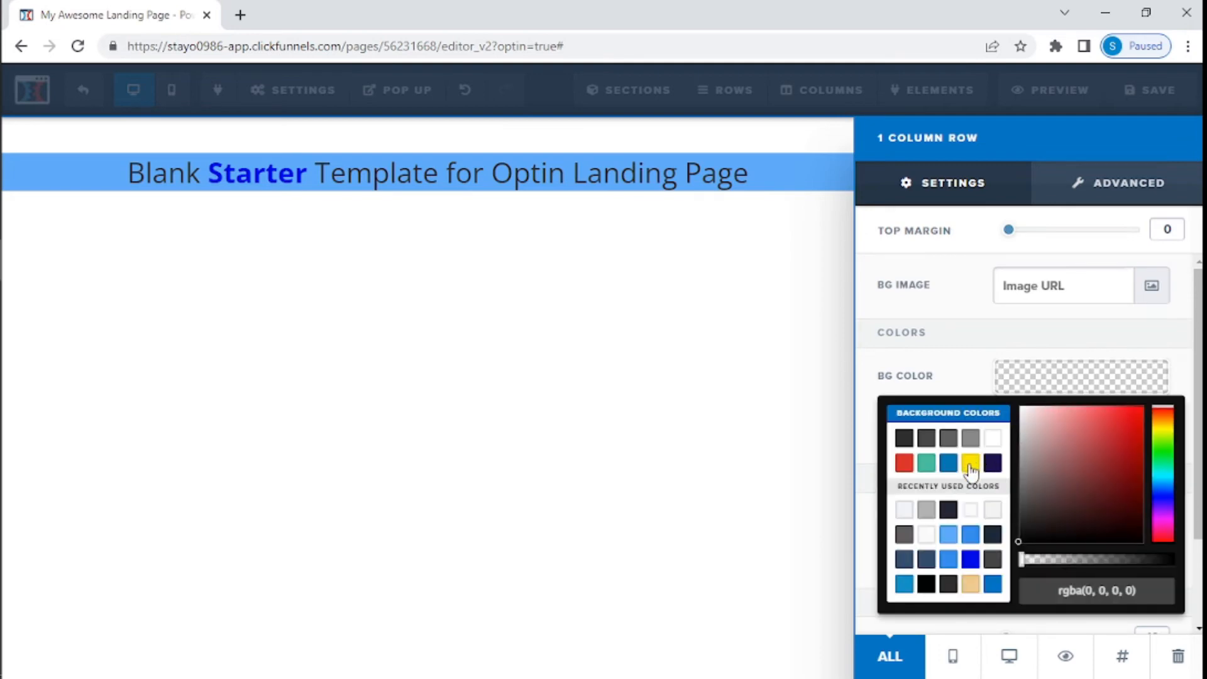
{"action": "left_click", "coordinate": [970, 465]}
{"action": "left_click", "coordinate": [520, 325]}
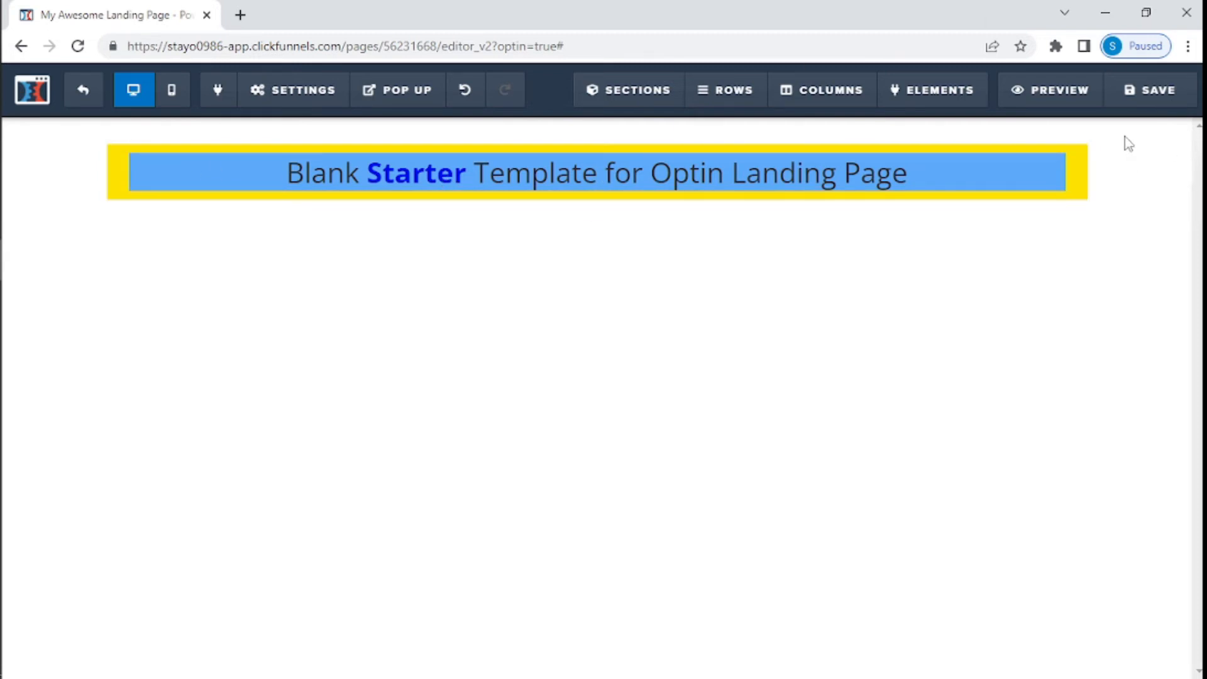
{"action": "left_click", "coordinate": [1090, 176]}
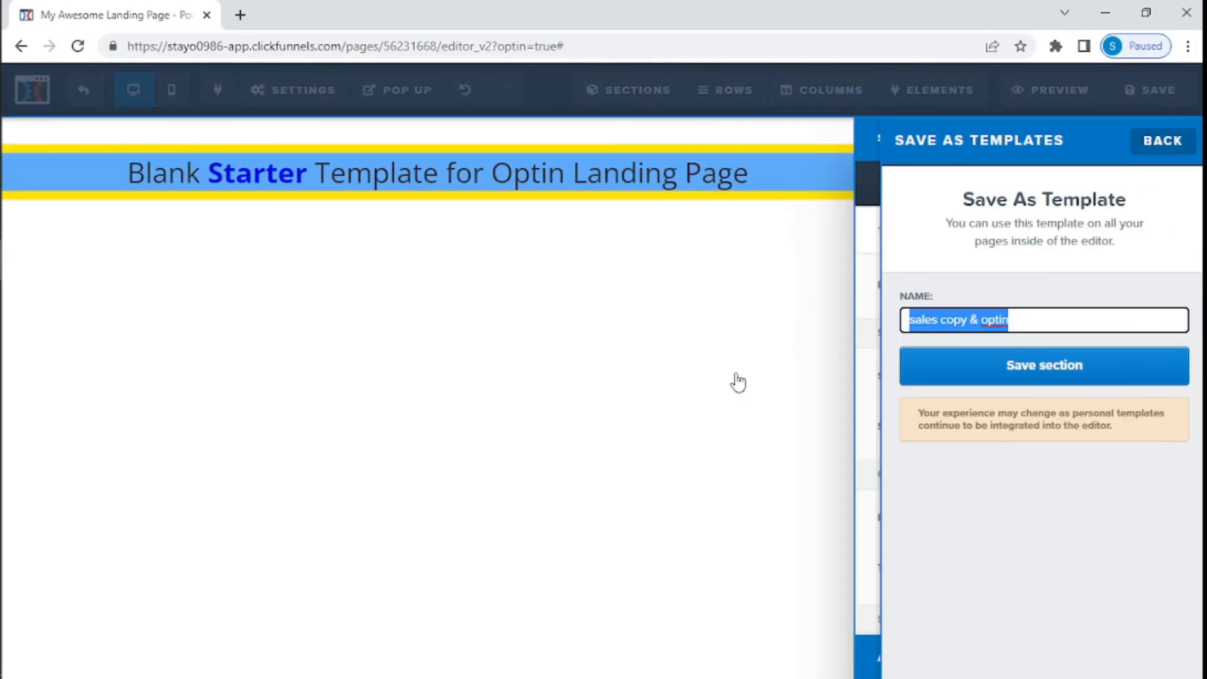
{"action": "left_click", "coordinate": [735, 381]}
{"action": "left_click", "coordinate": [700, 399]}
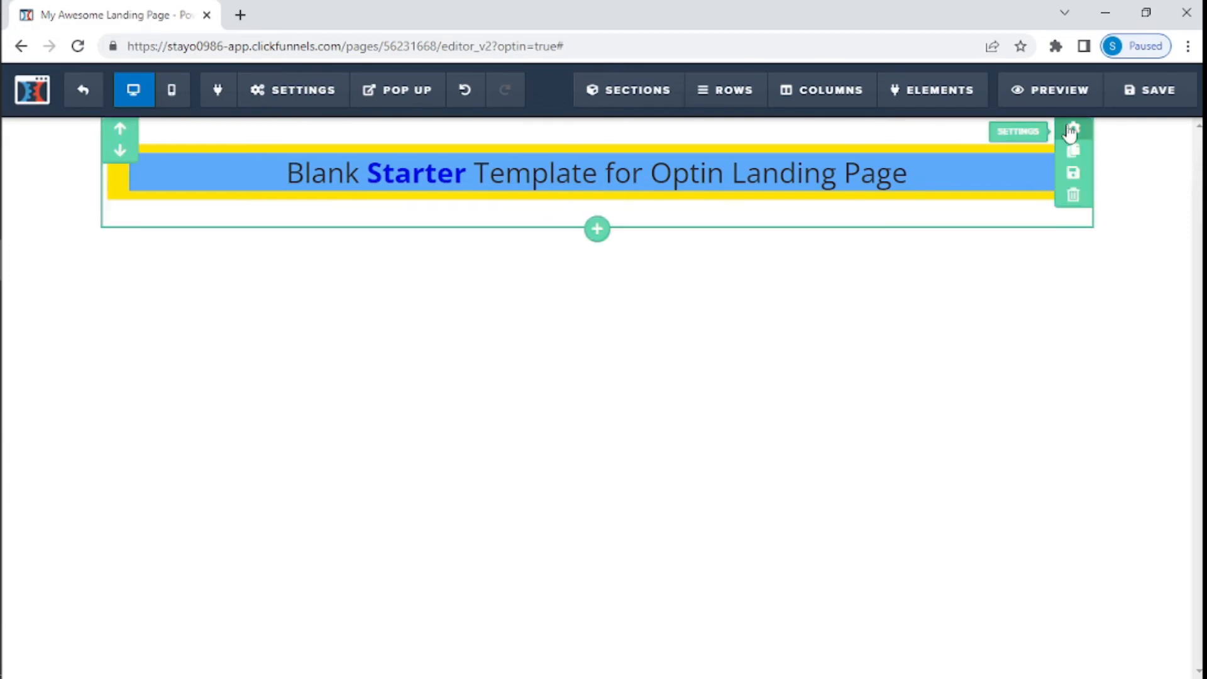
Set the background color of the section containing the headline row to red
{"action": "left_click", "coordinate": [1073, 132]}
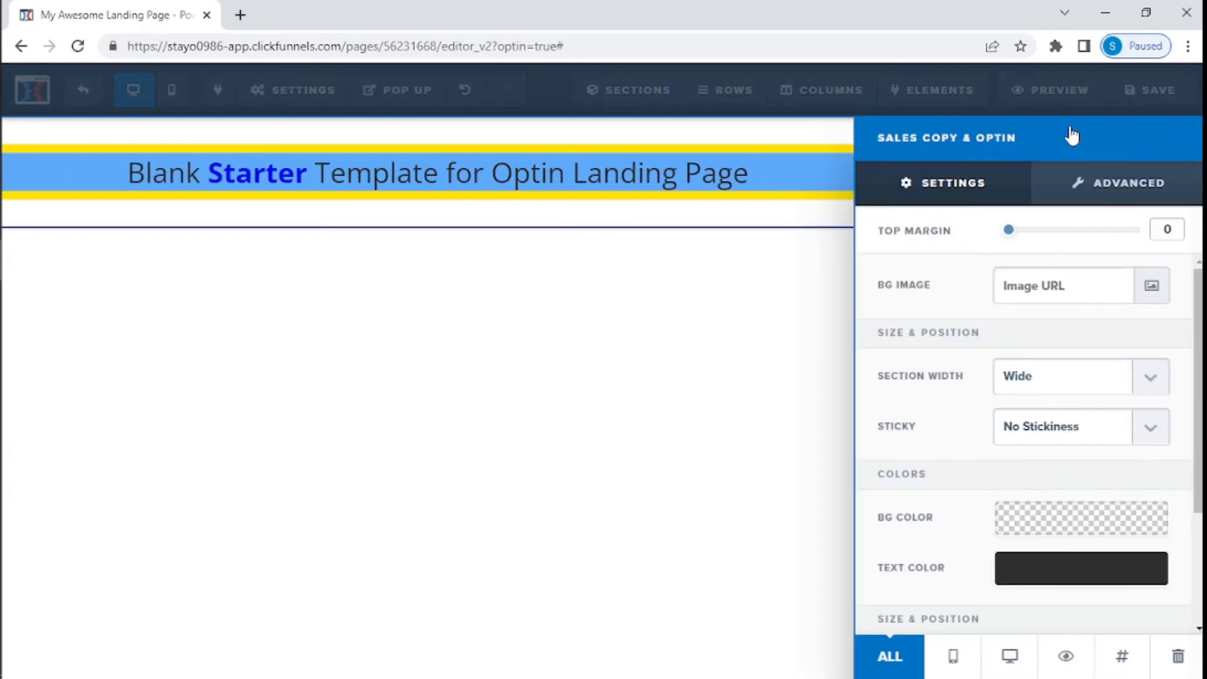
{"action": "left_click", "coordinate": [1024, 531]}
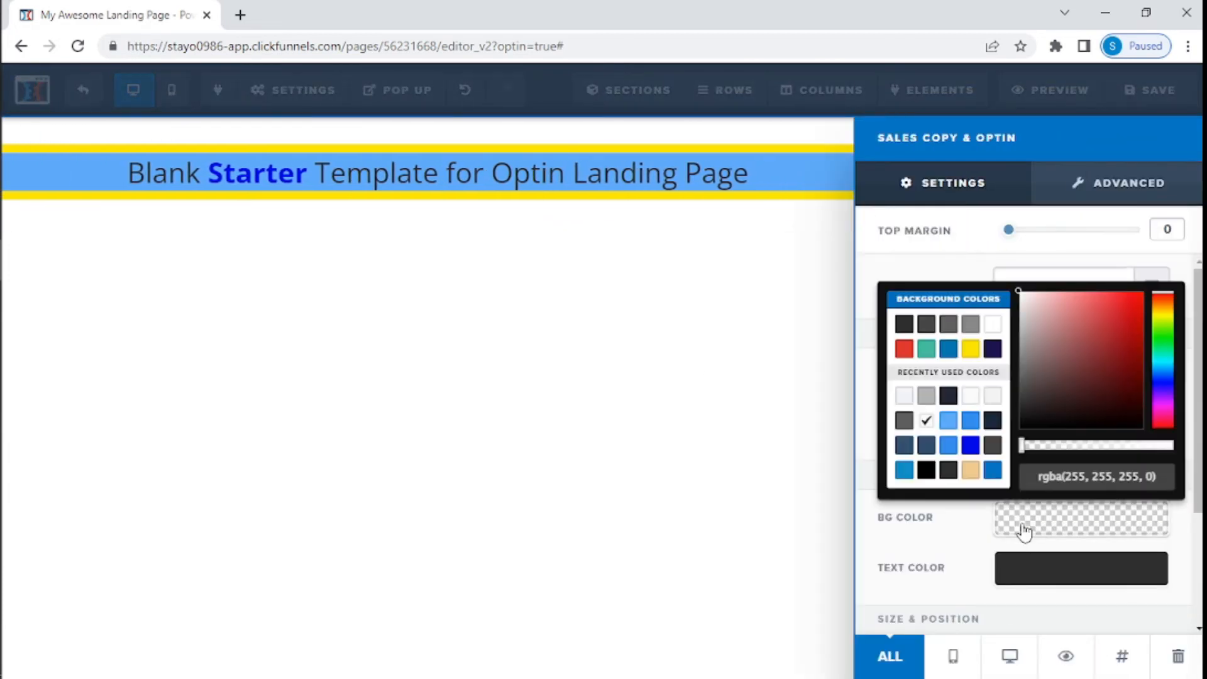
{"action": "left_click", "coordinate": [903, 350]}
{"action": "left_click", "coordinate": [655, 342]}
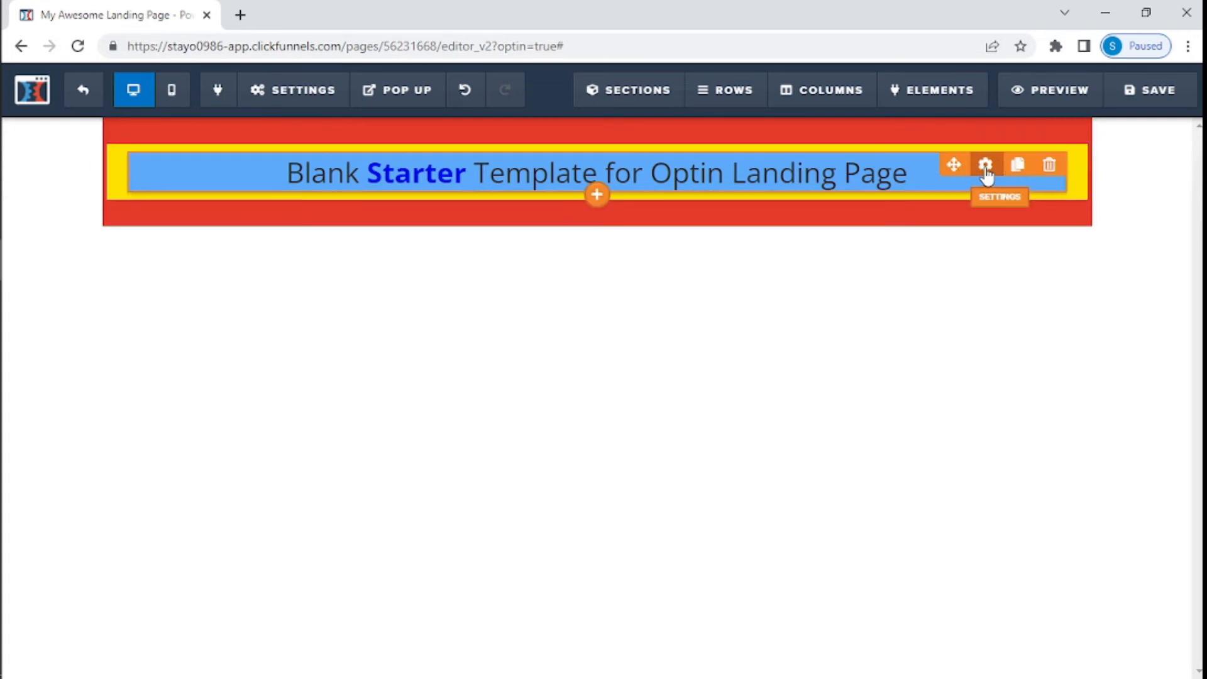
Increase the headline's top margin to 85 and look over its remaining color and typography settings
{"action": "left_click", "coordinate": [983, 168]}
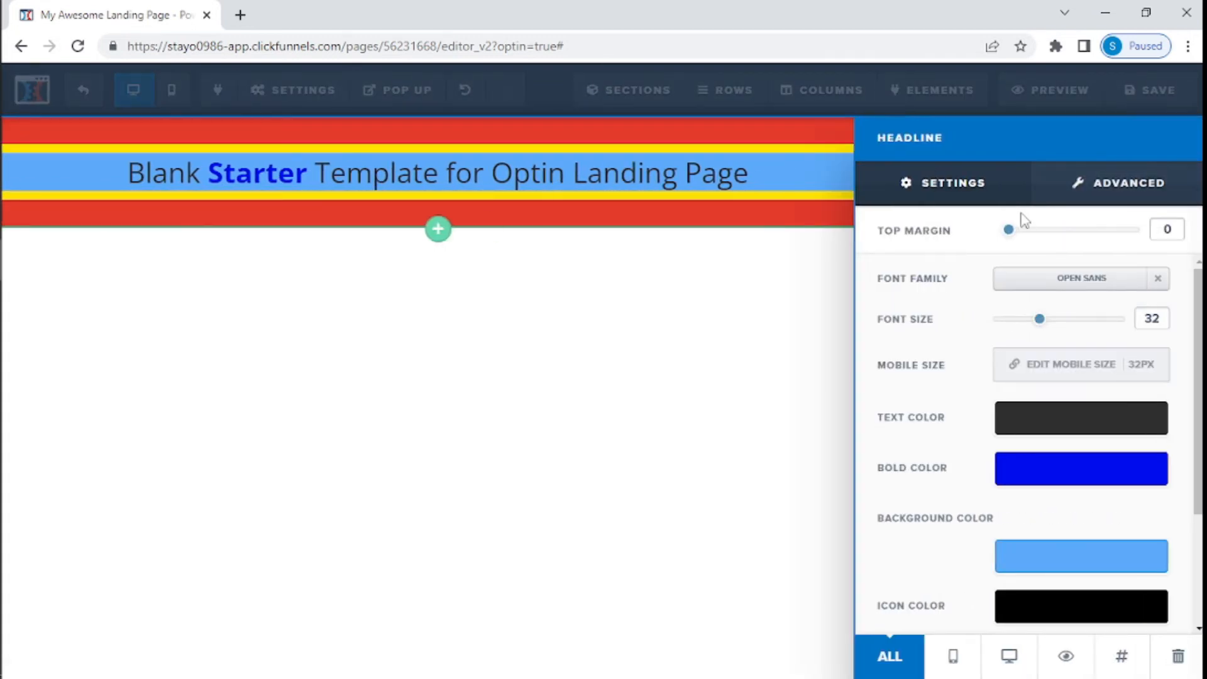
{"action": "left_click_drag", "start_coordinate": [1014, 239], "coordinate": [1126, 248]}
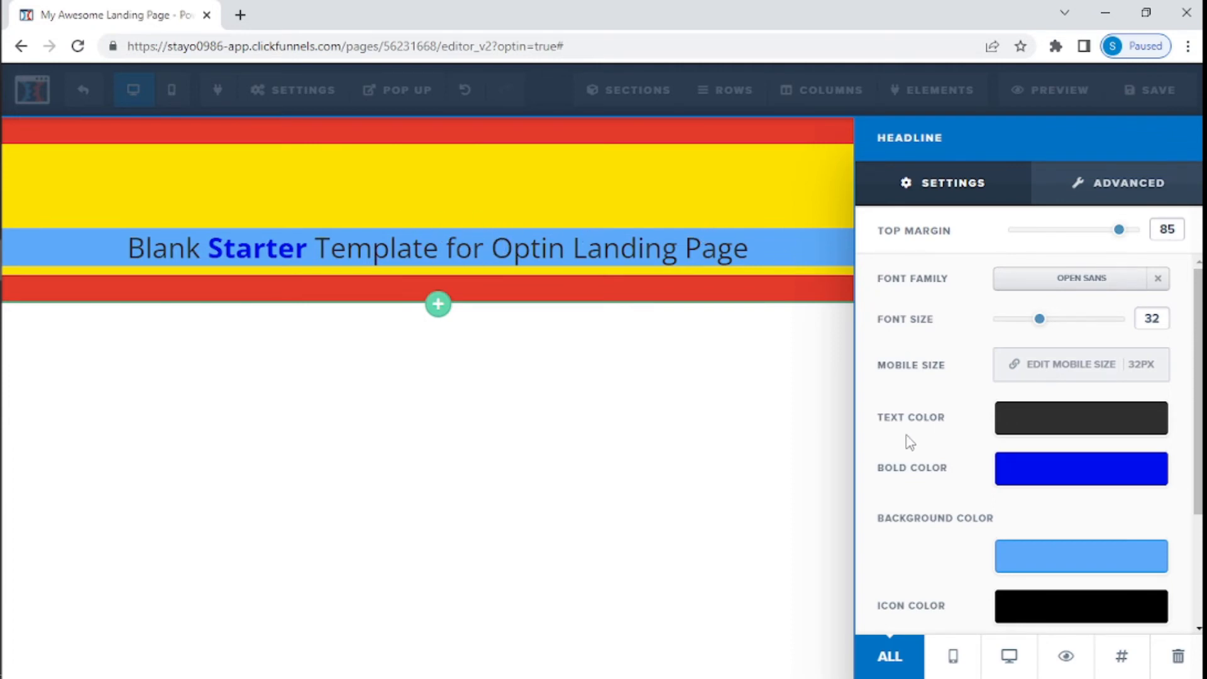
{"action": "scroll", "coordinate": [1061, 501], "scroll_direction": "down", "scroll_amount": 1}
{"action": "scroll", "coordinate": [1061, 501], "scroll_direction": "down", "scroll_amount": 3}
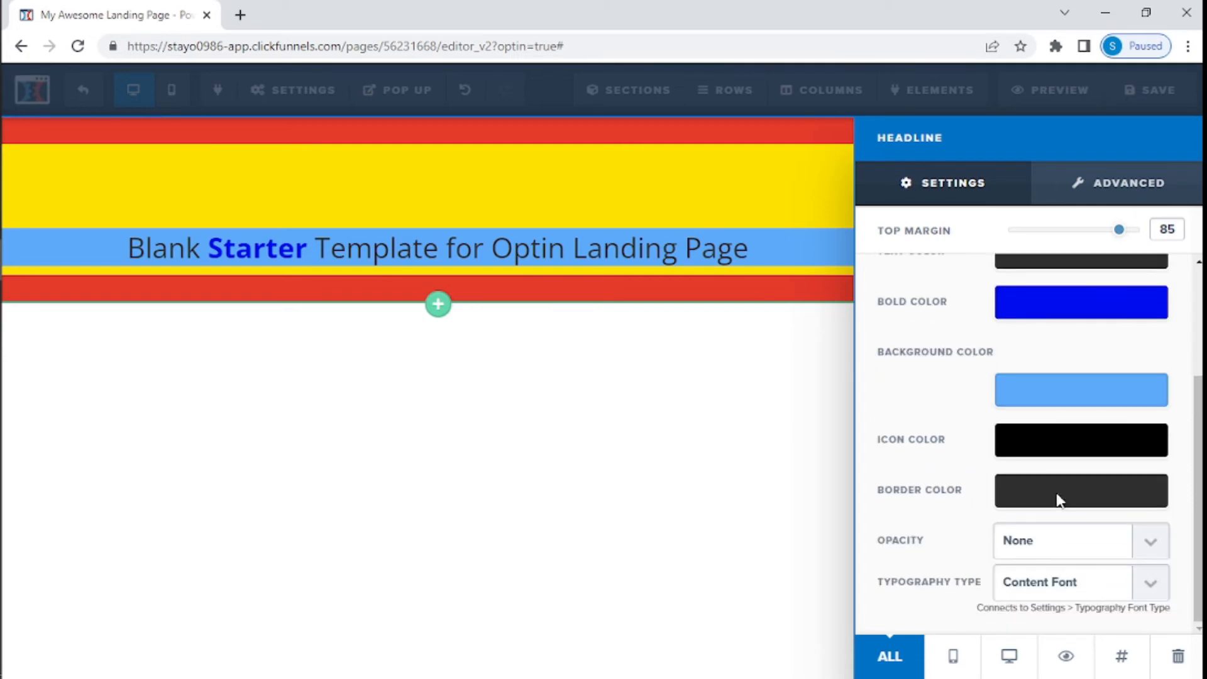
{"action": "left_click", "coordinate": [668, 258]}
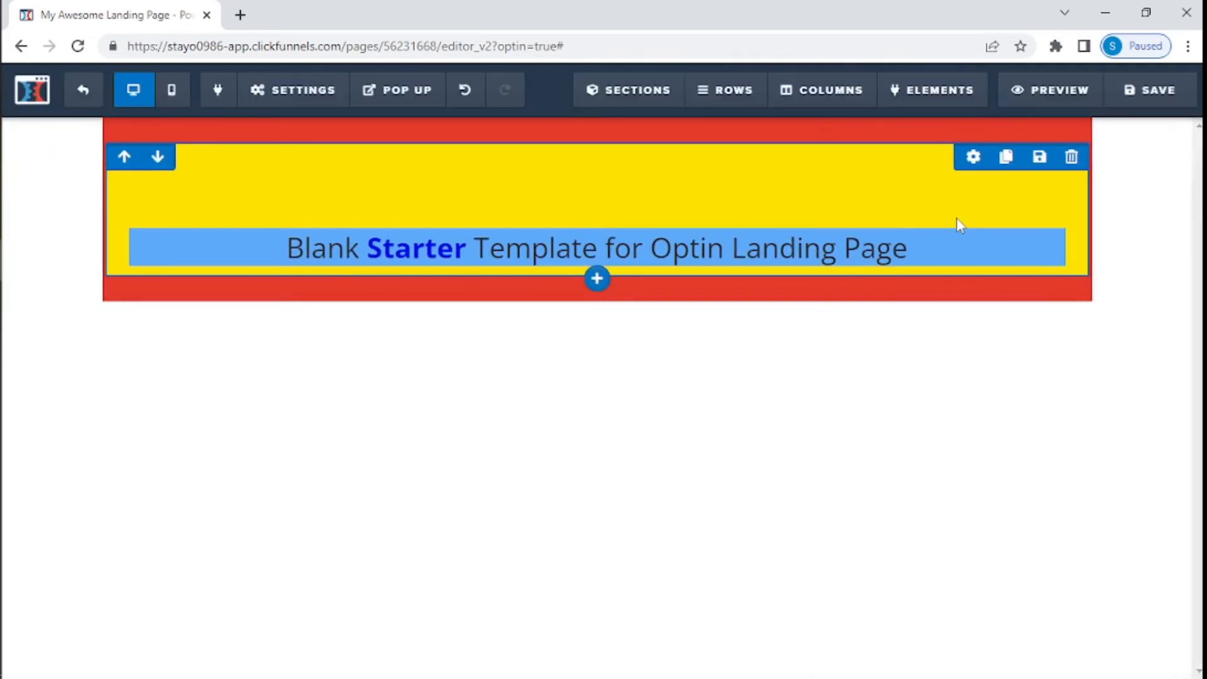
Set the headline's padding to 20px in its advanced style settings
{"action": "mouse_move", "coordinate": [978, 242]}
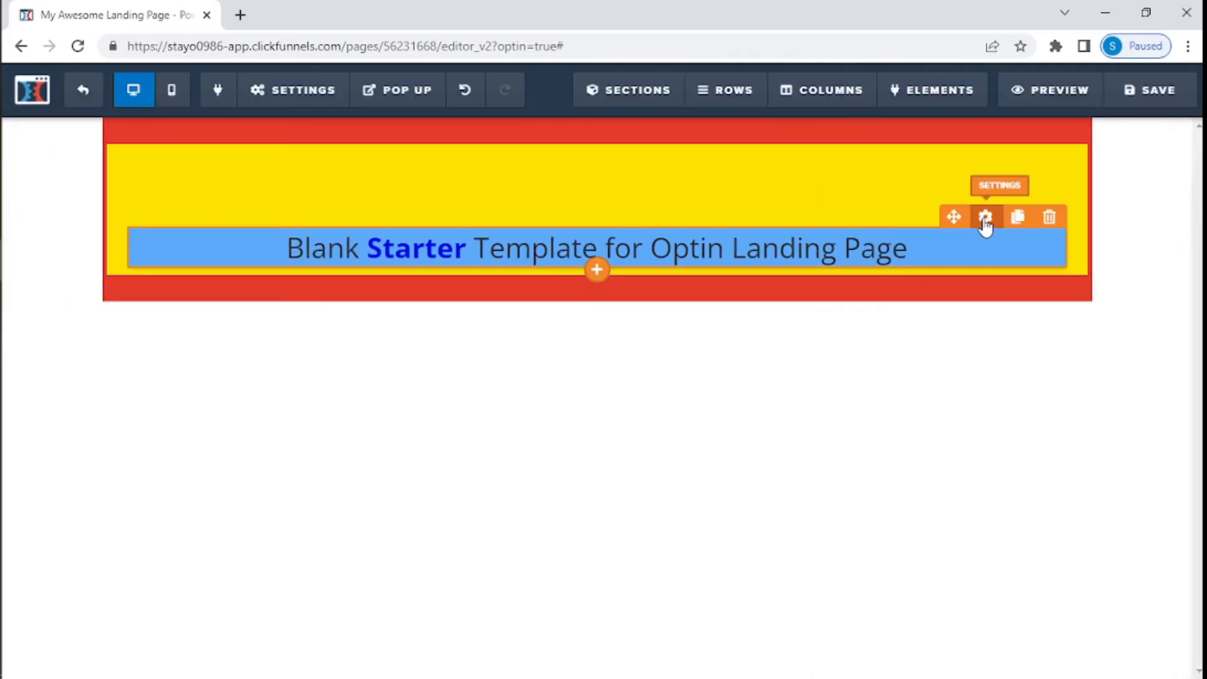
{"action": "left_click", "coordinate": [985, 217]}
{"action": "scroll", "coordinate": [1013, 557], "scroll_direction": "down", "scroll_amount": 3}
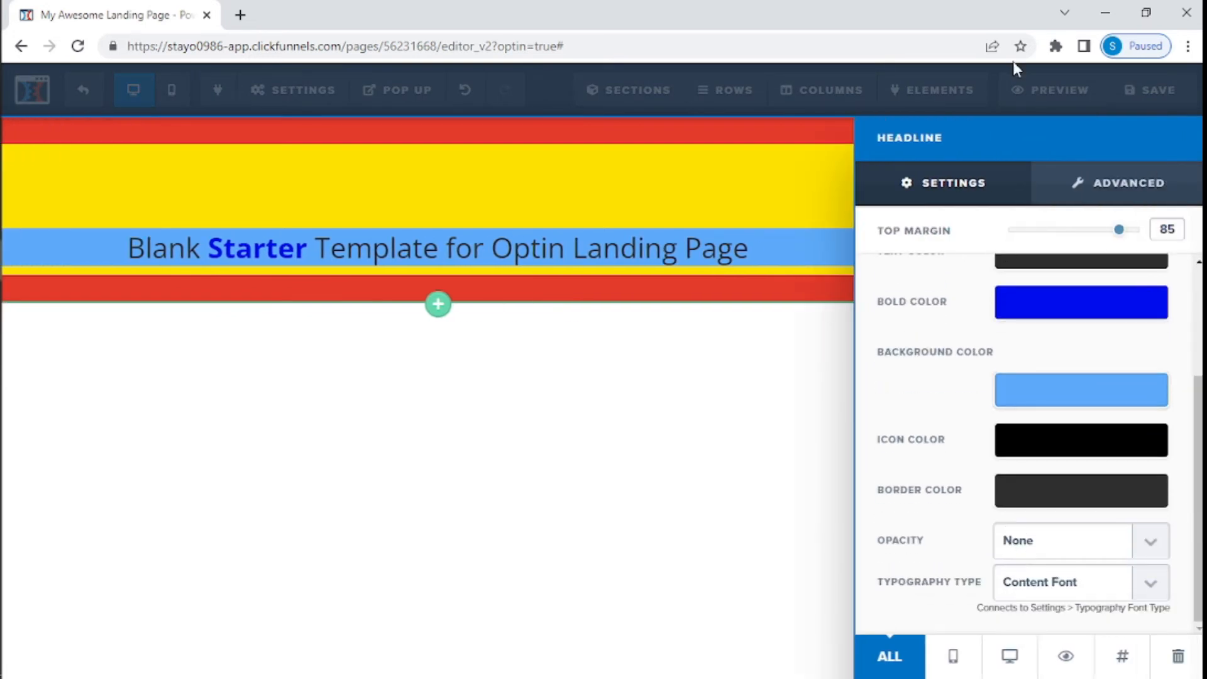
{"action": "left_click", "coordinate": [1090, 198]}
{"action": "scroll", "coordinate": [1024, 398], "scroll_direction": "down", "scroll_amount": 3}
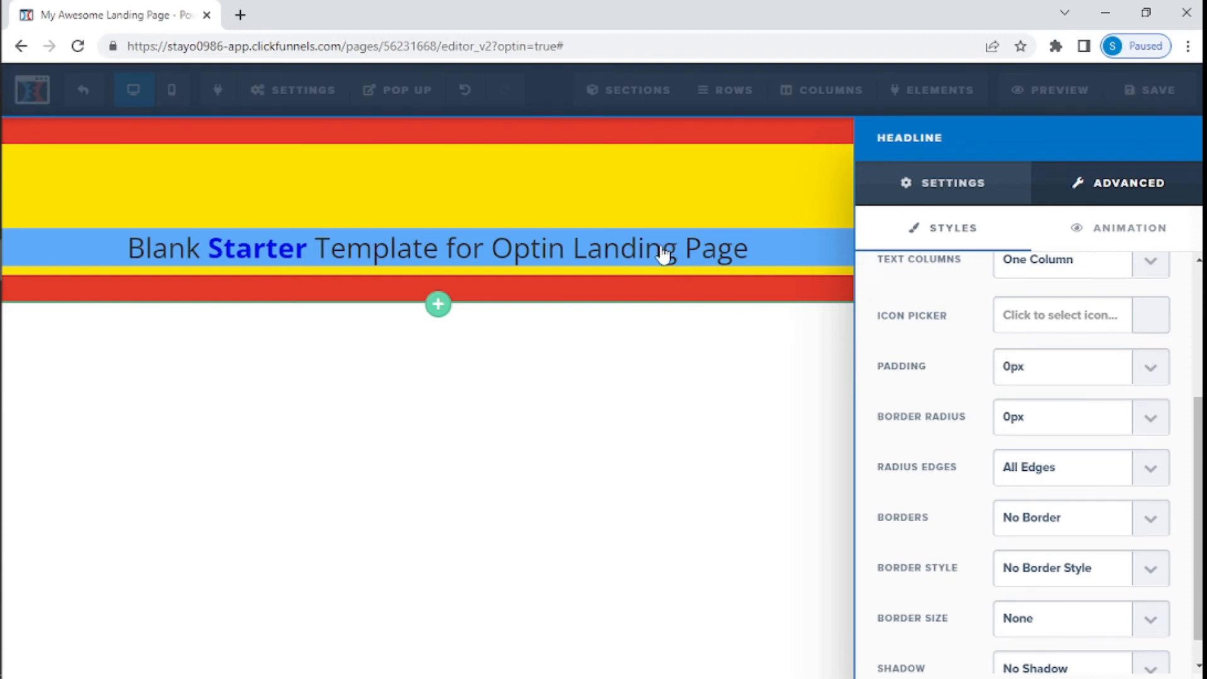
{"action": "left_click", "coordinate": [1151, 377]}
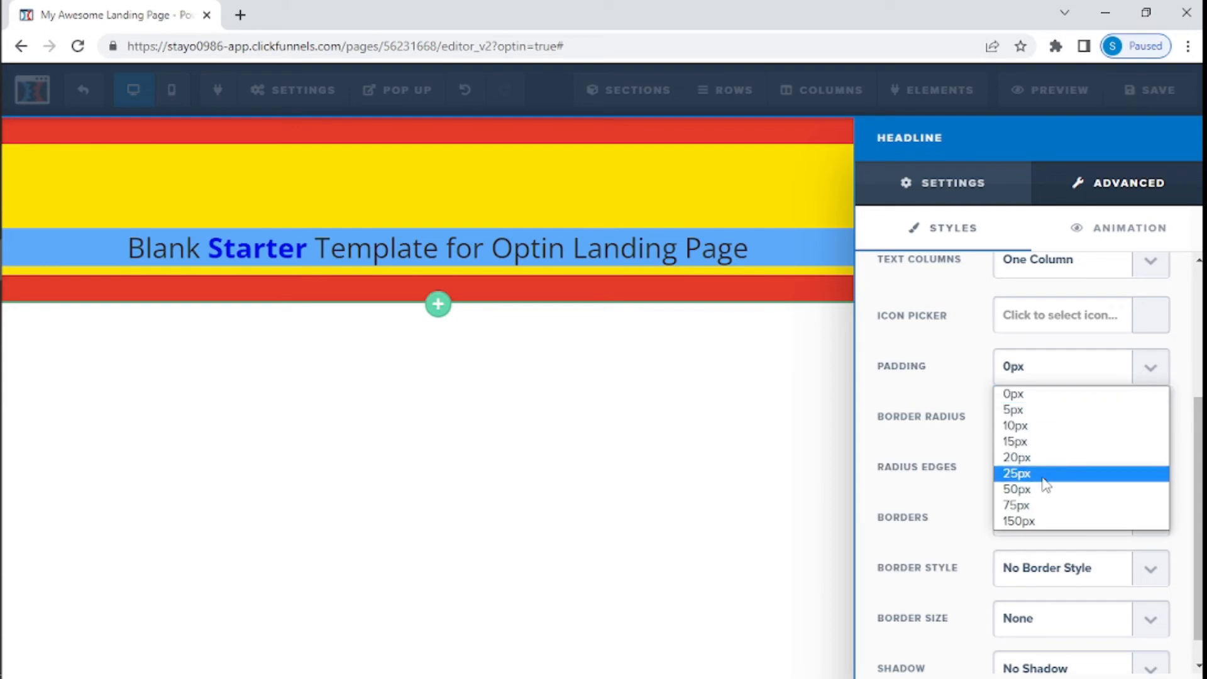
{"action": "left_click", "coordinate": [1018, 457]}
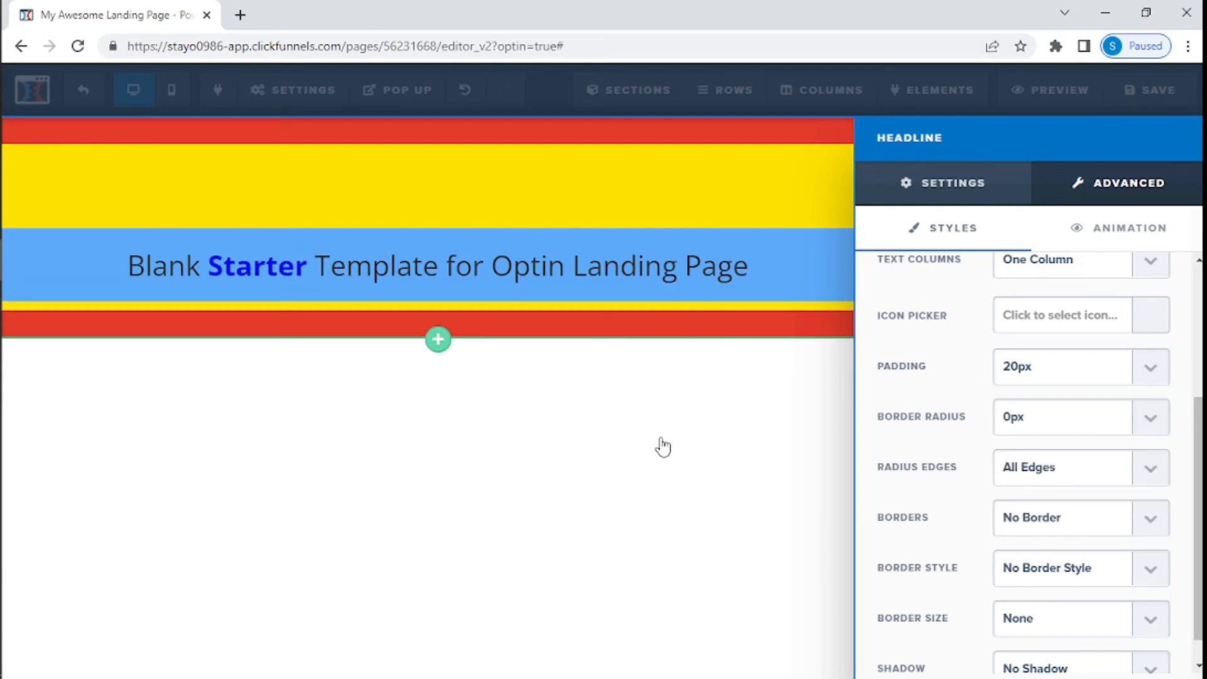
{"action": "left_click", "coordinate": [660, 445]}
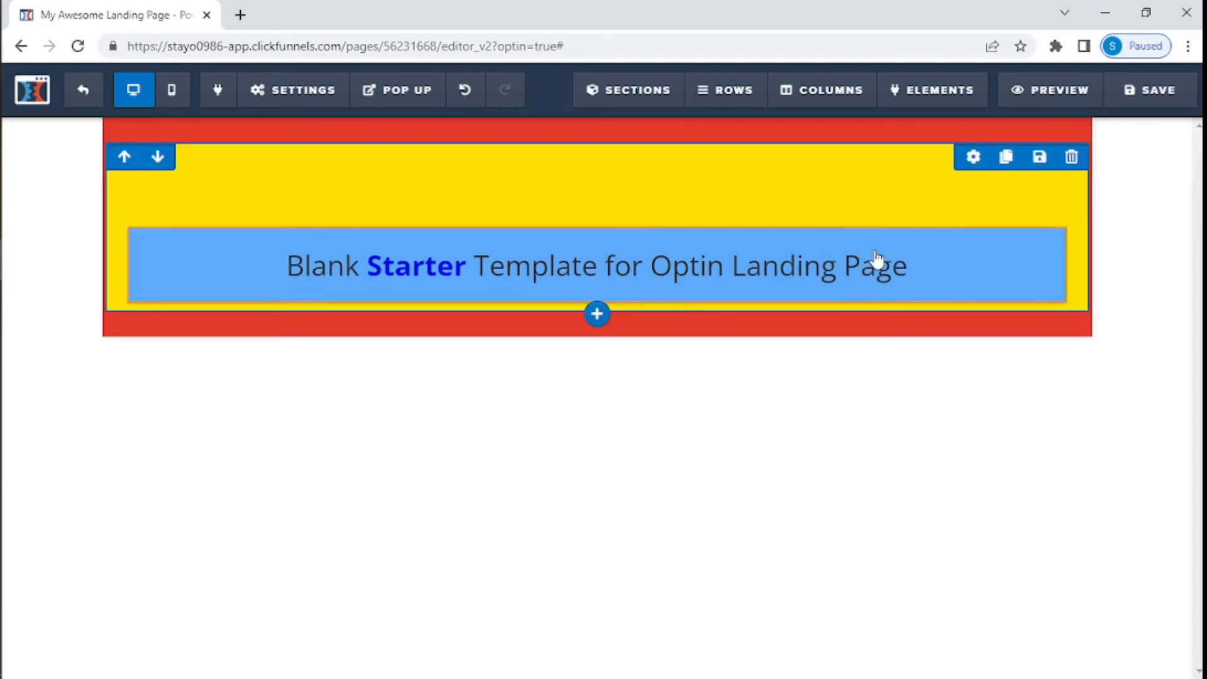
Look over the options for adding page components and the page settings, and open the Custom CSS editor
{"action": "mouse_move", "coordinate": [915, 98]}
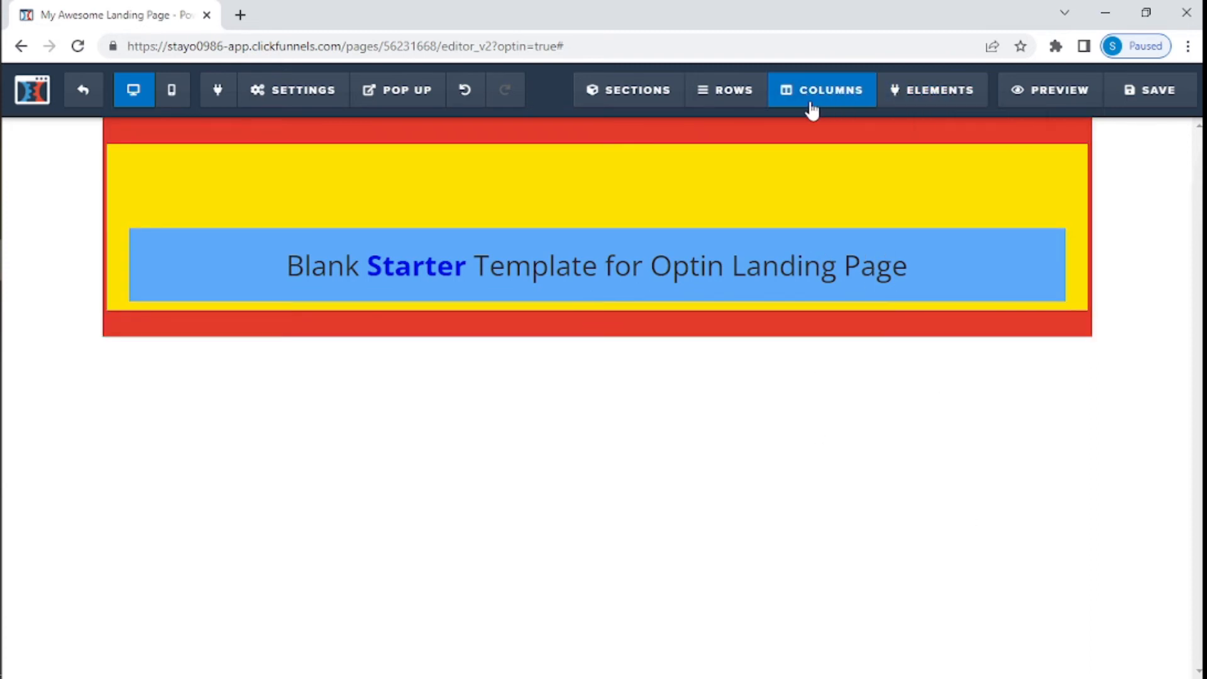
{"action": "mouse_move", "coordinate": [665, 90]}
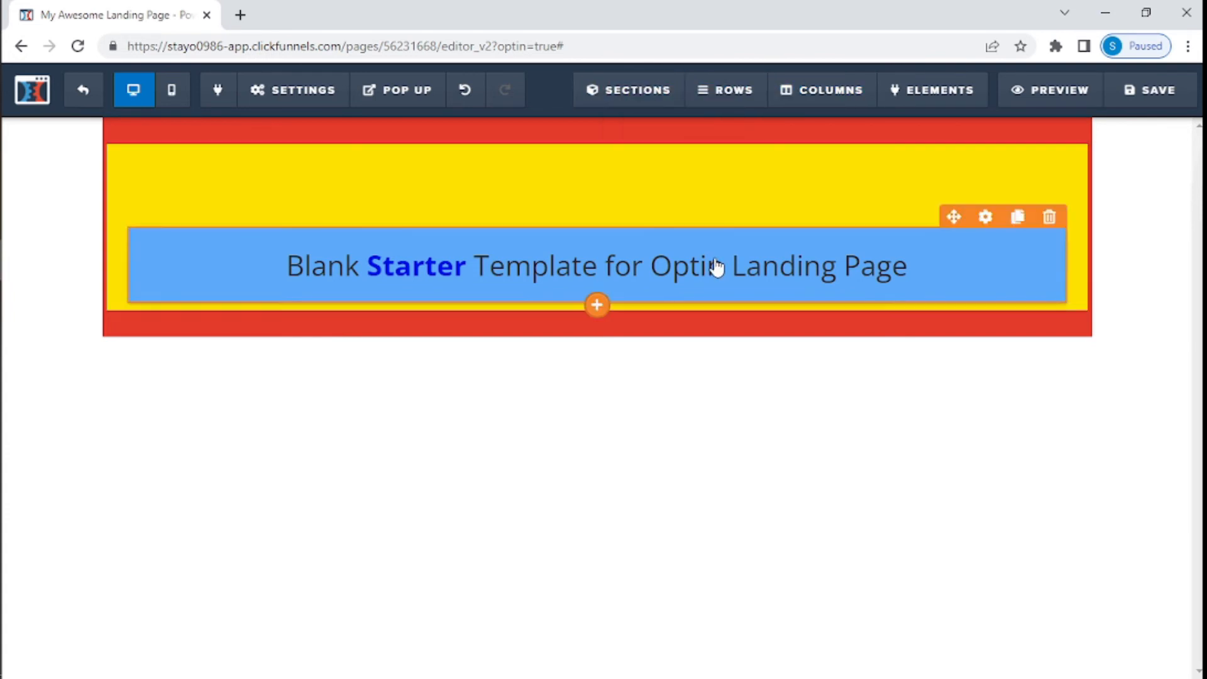
{"action": "mouse_move", "coordinate": [296, 99]}
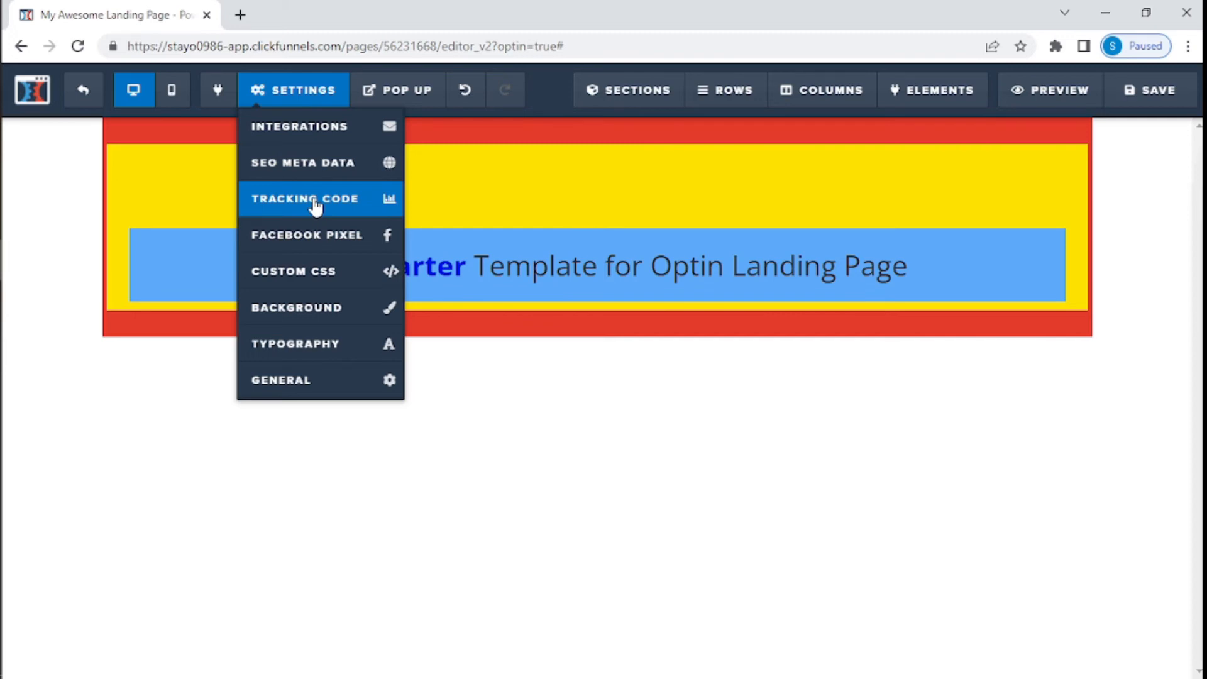
{"action": "left_click", "coordinate": [313, 277]}
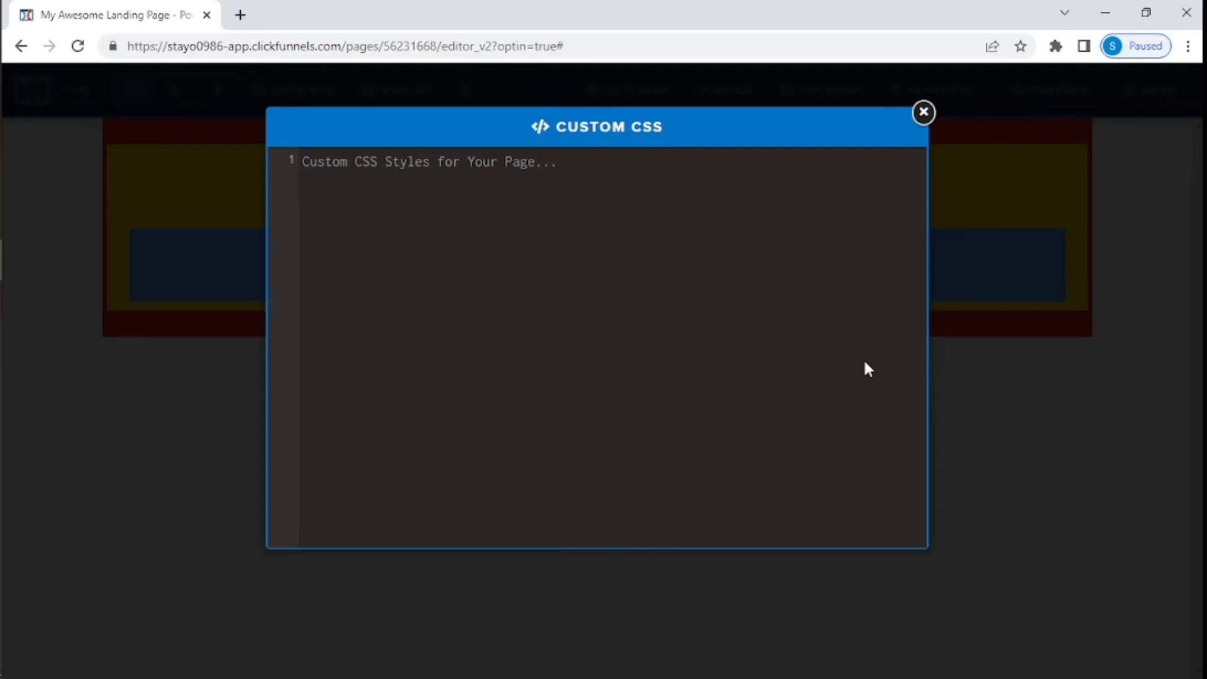
Close the Custom CSS editor and open the CSS info of the headline element
{"action": "left_click", "coordinate": [915, 117]}
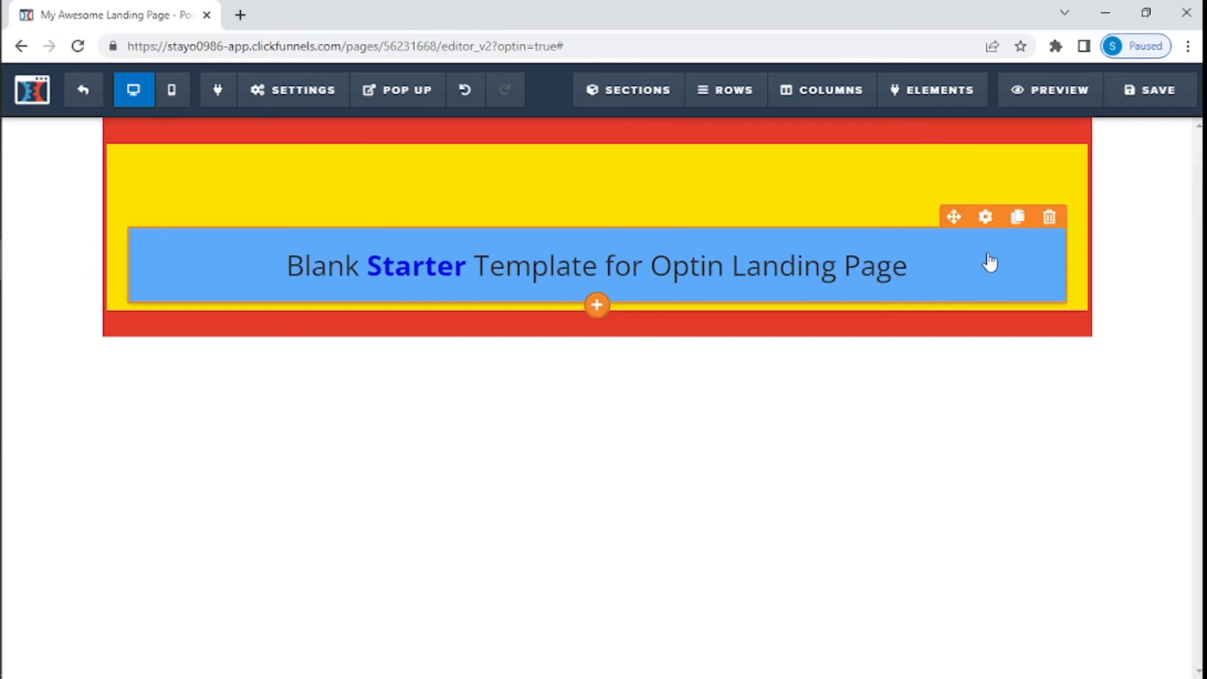
{"action": "left_click", "coordinate": [985, 221]}
{"action": "scroll", "coordinate": [1028, 490], "scroll_direction": "down", "scroll_amount": 3}
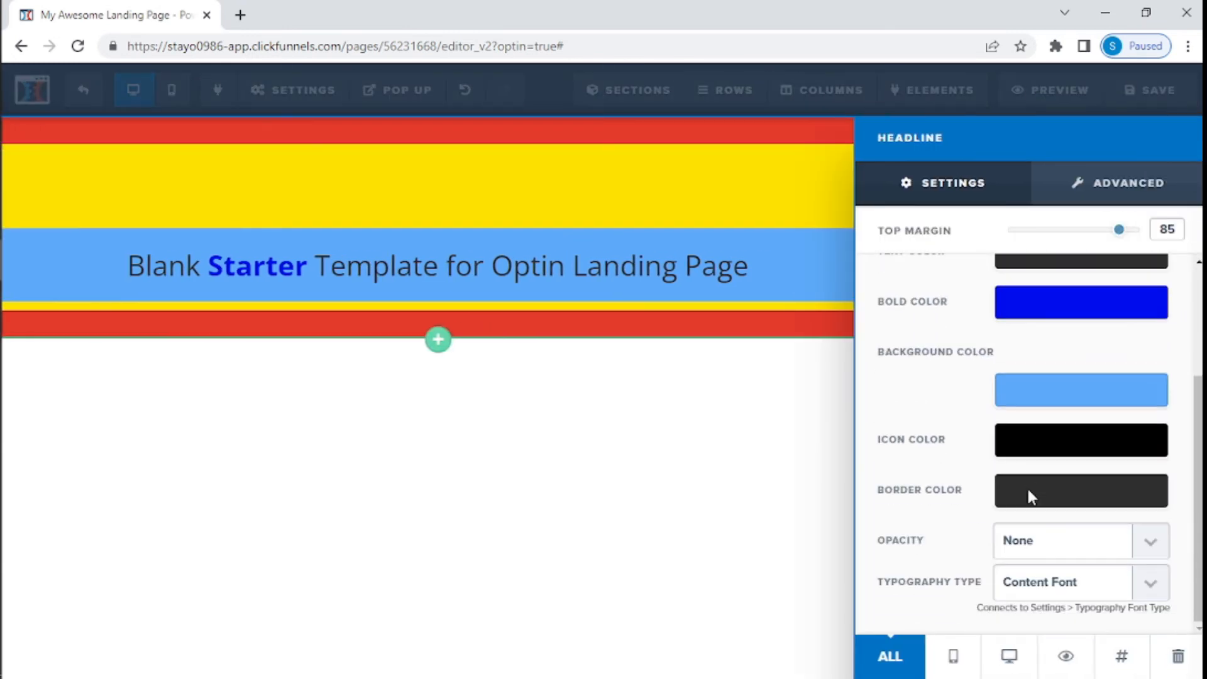
{"action": "left_click", "coordinate": [1117, 656]}
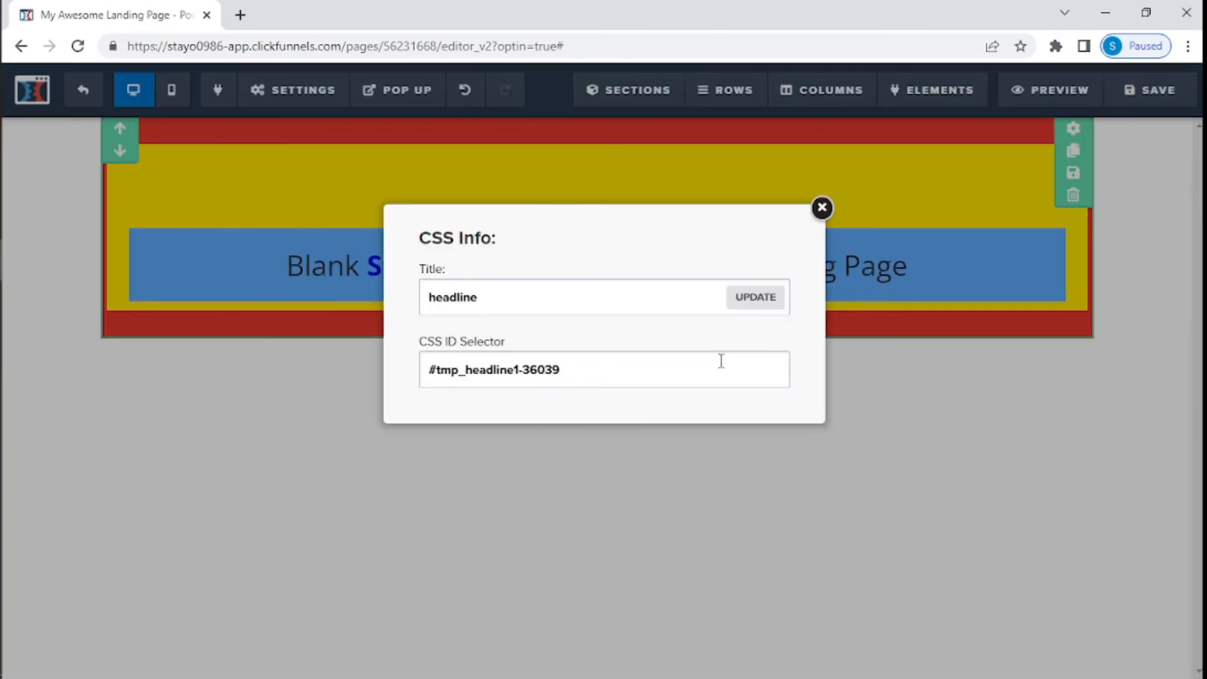
{"action": "left_click", "coordinate": [239, 15]}
{"action": "type", "text": "class "}
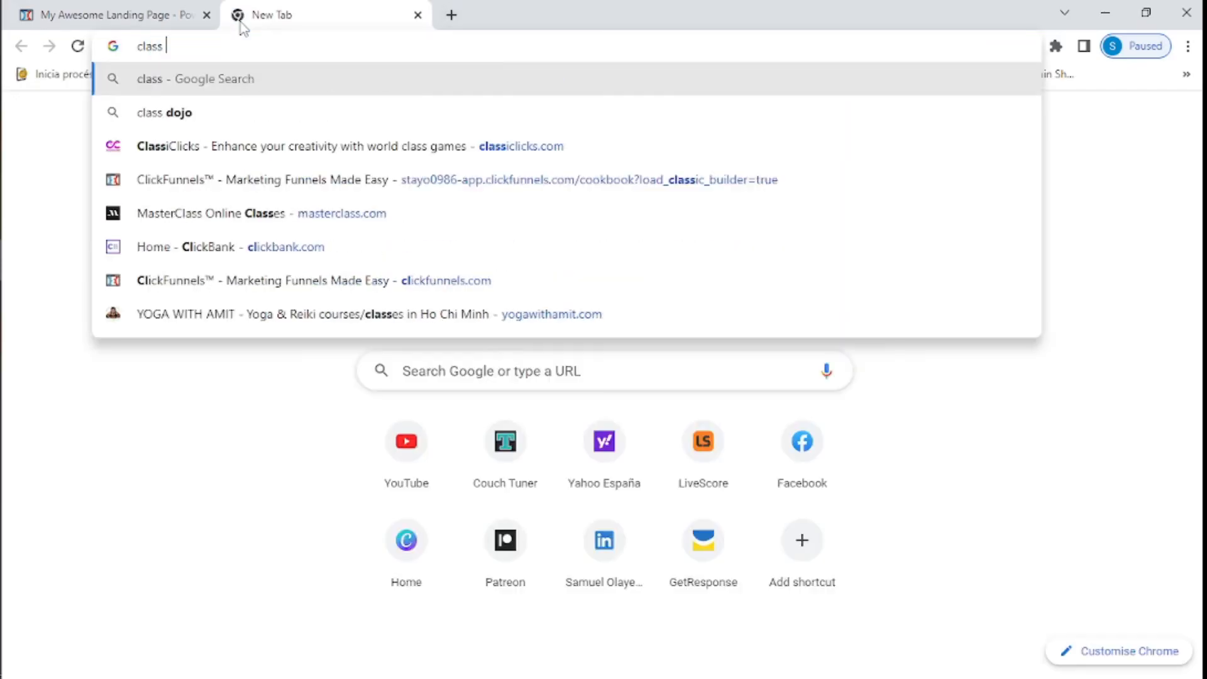
{"action": "type", "text": "and"}
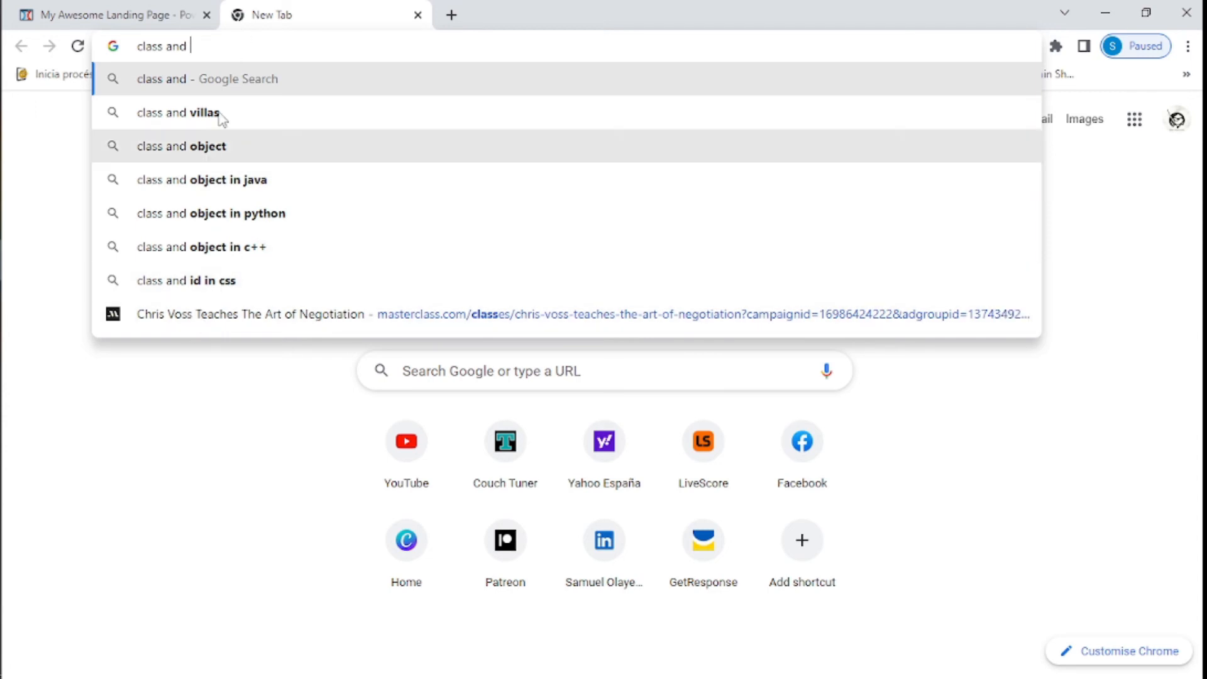
{"action": "left_click", "coordinate": [418, 15]}
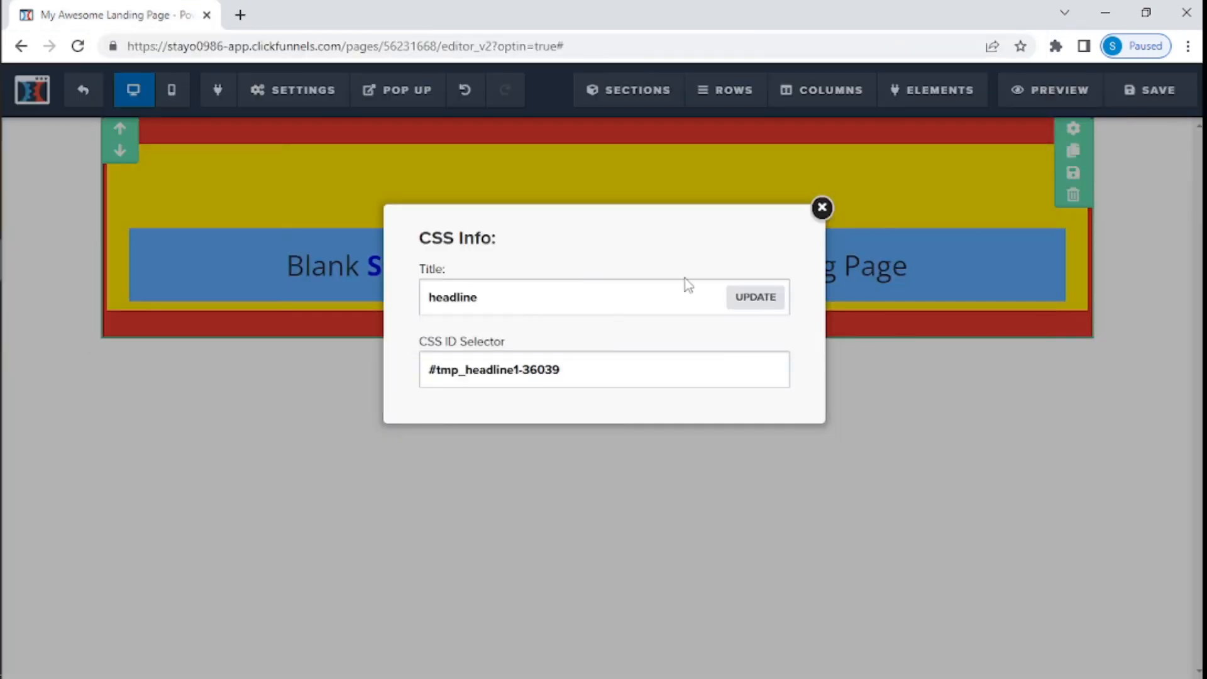
Copy the headline's CSS ID selector and close its CSS info
{"action": "triple_click", "coordinate": [526, 376]}
{"action": "key", "text": "ctrl+c"}
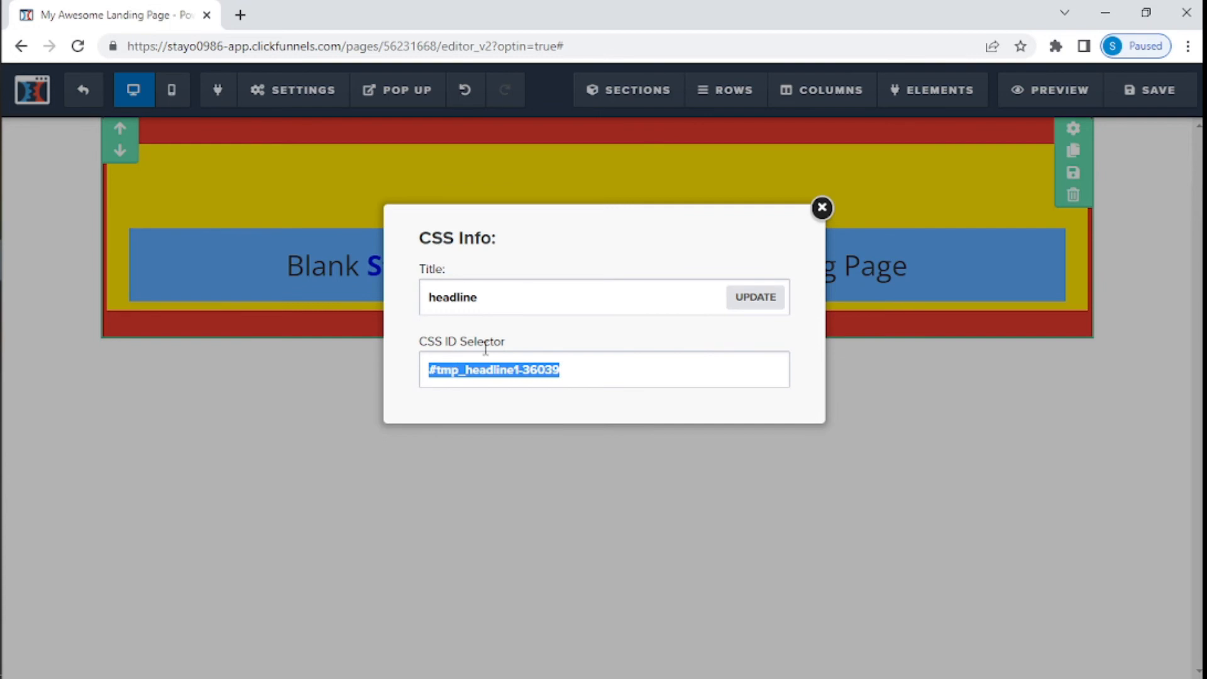
{"action": "left_click", "coordinate": [822, 208]}
Add an empty rule for the copied selector #tmp_headline1-36039 to the page's custom CSS
{"action": "mouse_move", "coordinate": [322, 84]}
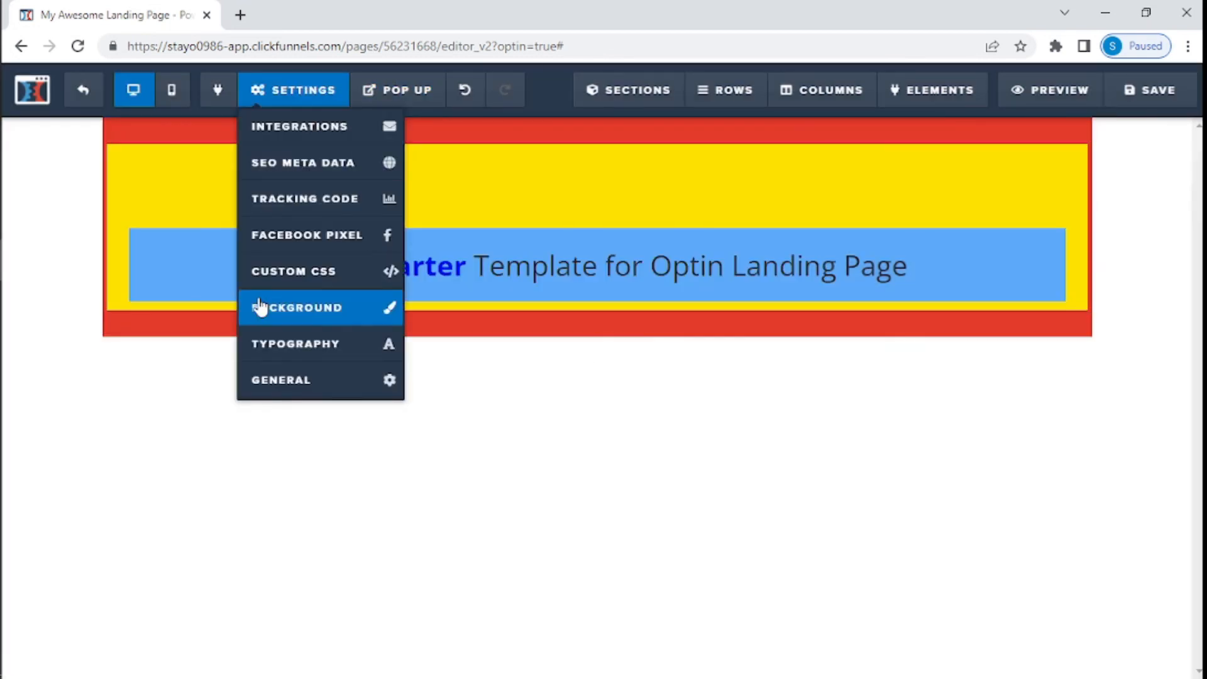
{"action": "left_click", "coordinate": [316, 278]}
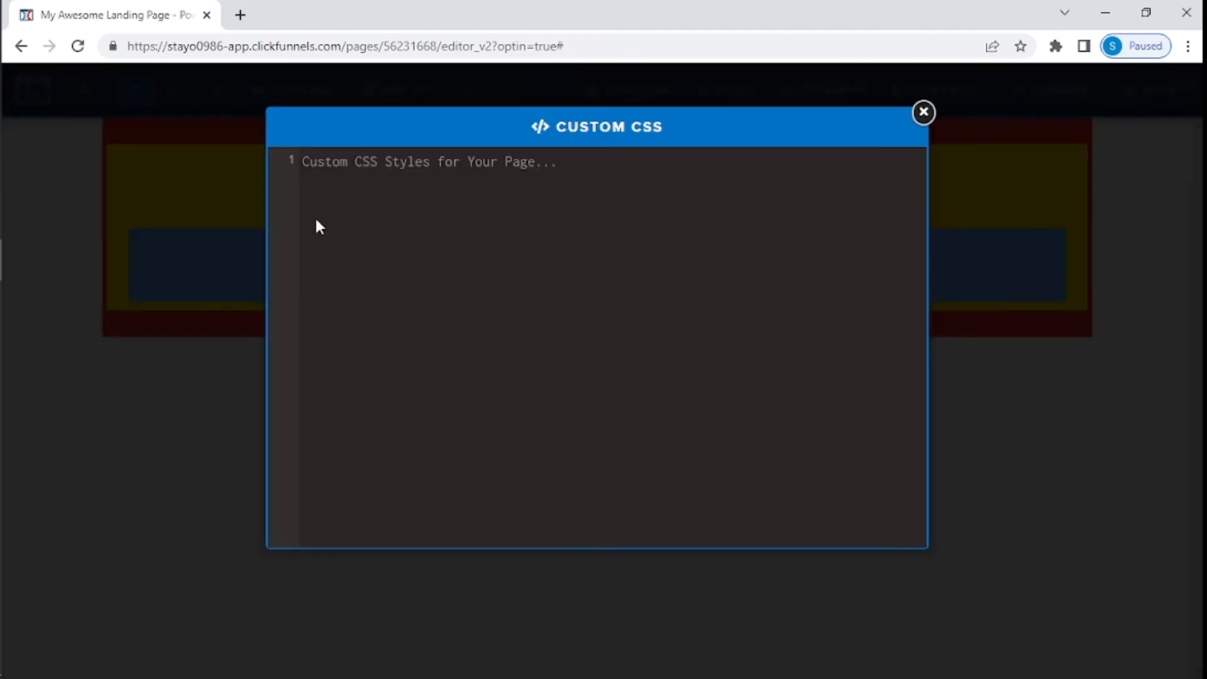
{"action": "left_click", "coordinate": [343, 171]}
{"action": "key", "text": "ctrl+v"}
{"action": "type", "text": "{}"}
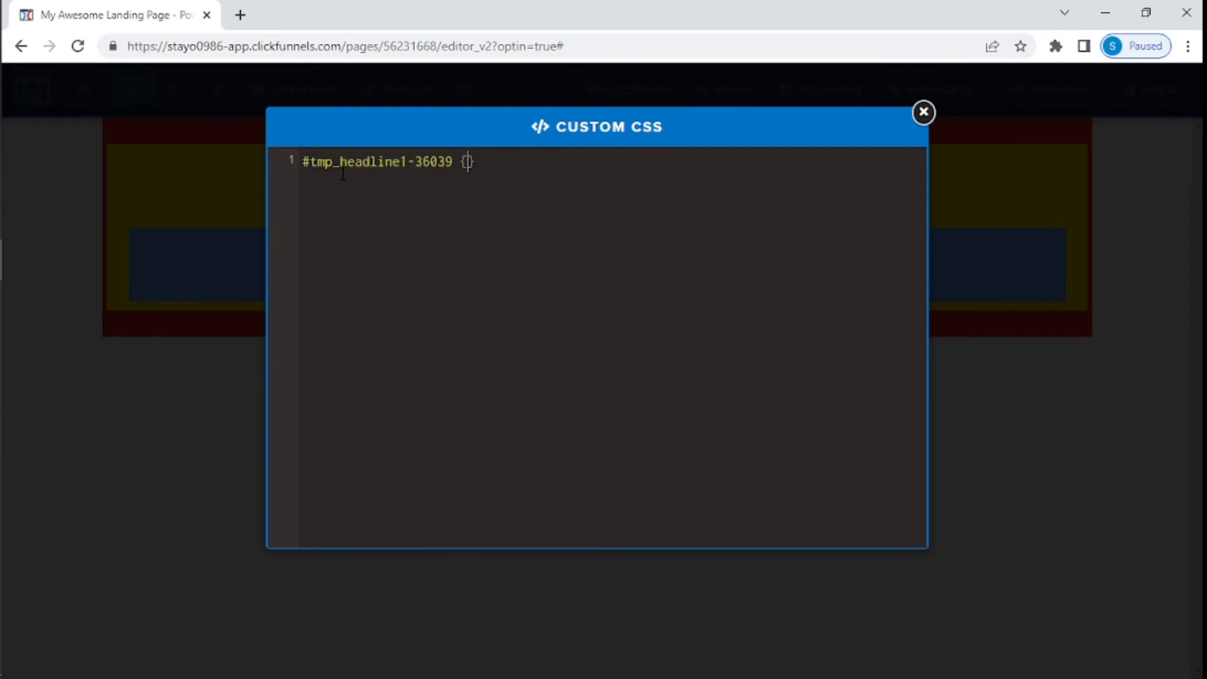
{"action": "key", "text": "Return"}
{"action": "key", "text": "Return"}
Add the declaration font-size: 100px; inside the headline's custom CSS rule and return to the page
{"action": "left_click", "coordinate": [495, 169]}
{"action": "key", "text": "Return"}
{"action": "key", "text": "Return"}
{"action": "type", "text": "font-size"}
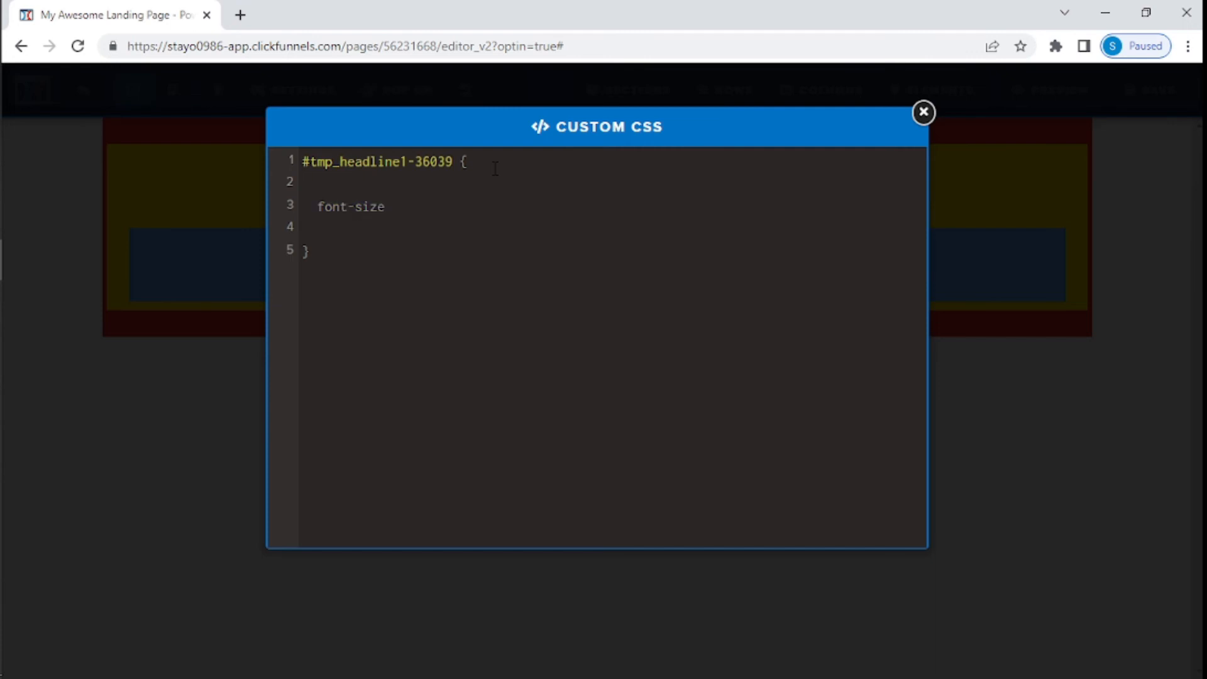
{"action": "type", "text": ": 100px;"}
{"action": "left_click", "coordinate": [189, 401]}
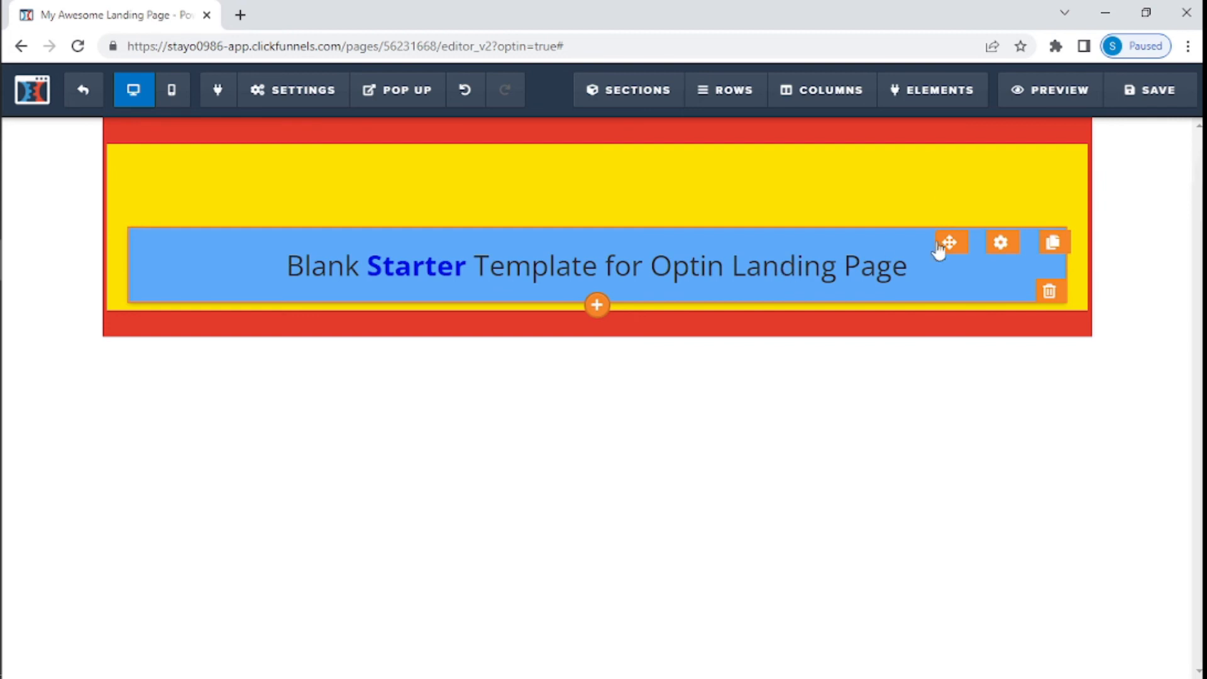
Check the headline's CSS ID selector again in its CSS info
{"action": "left_click", "coordinate": [999, 244]}
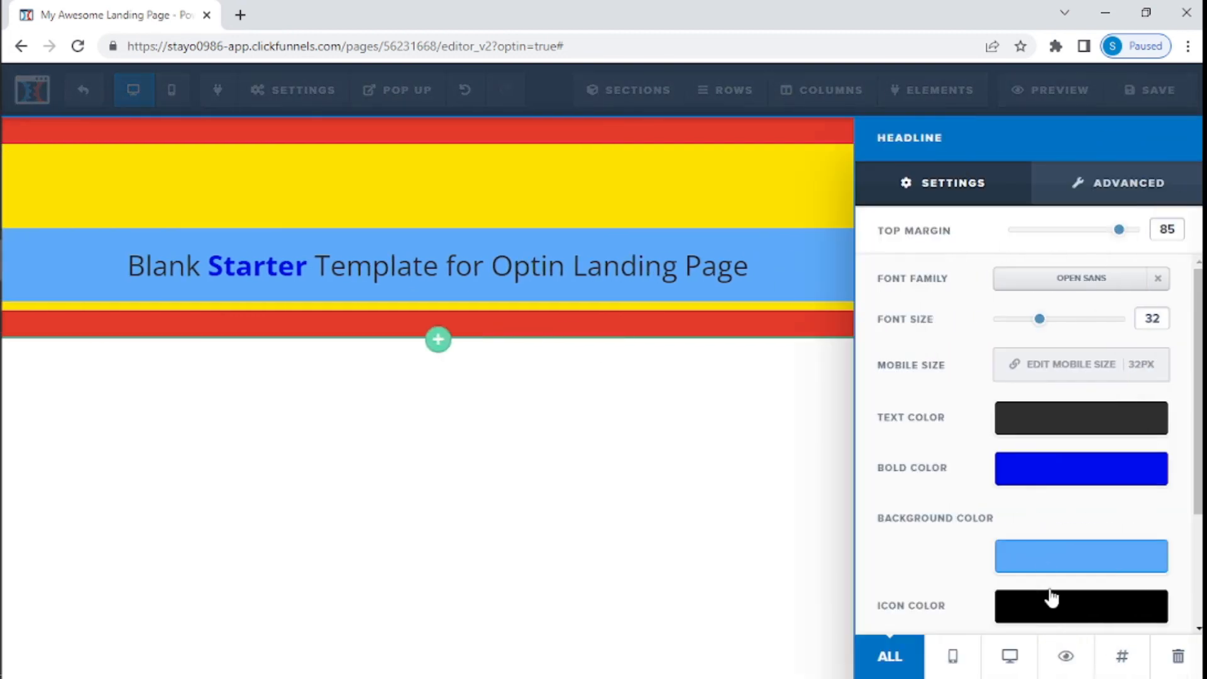
{"action": "left_click", "coordinate": [1121, 655]}
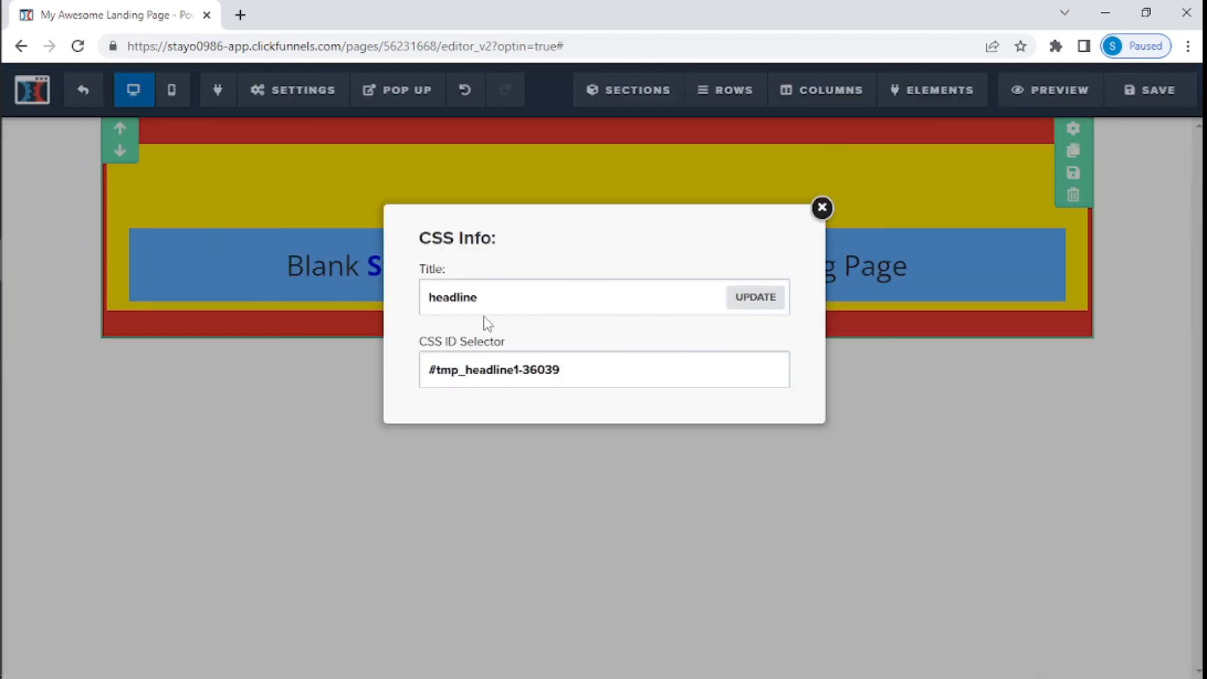
{"action": "triple_click", "coordinate": [488, 372]}
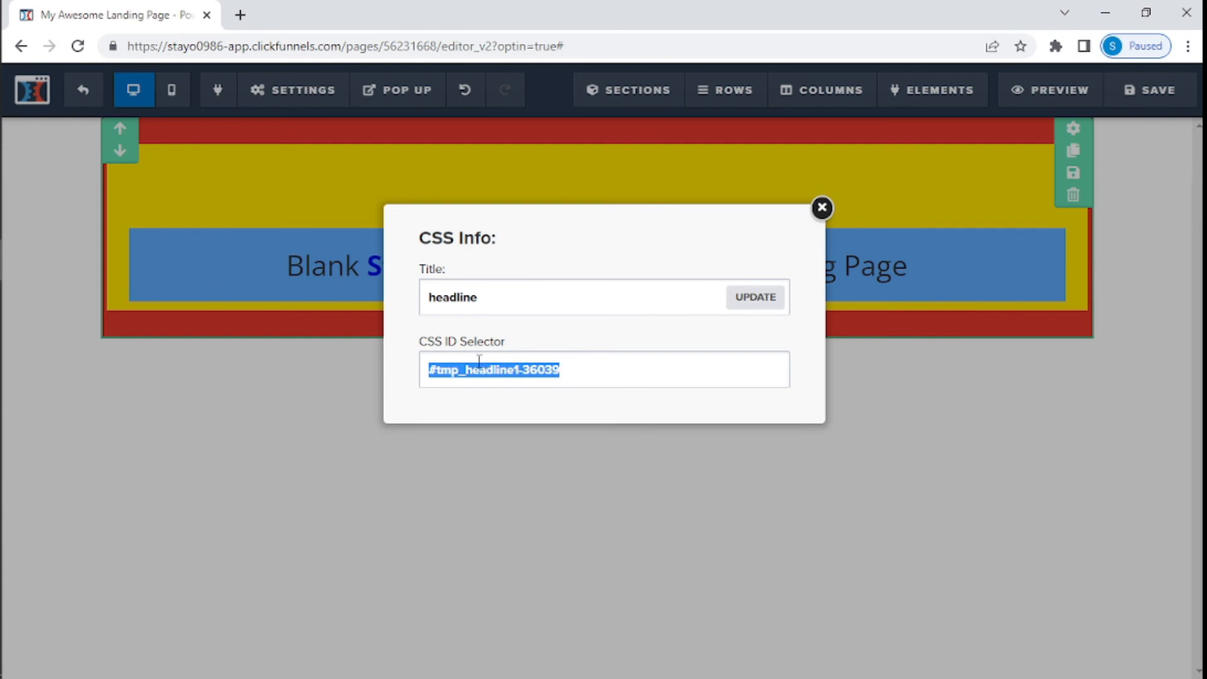
{"action": "left_click", "coordinate": [823, 209]}
Replace the font-size declaration in the headline's custom CSS rule with color: green; and return to the page
{"action": "mouse_move", "coordinate": [422, 97]}
{"action": "mouse_move", "coordinate": [291, 104]}
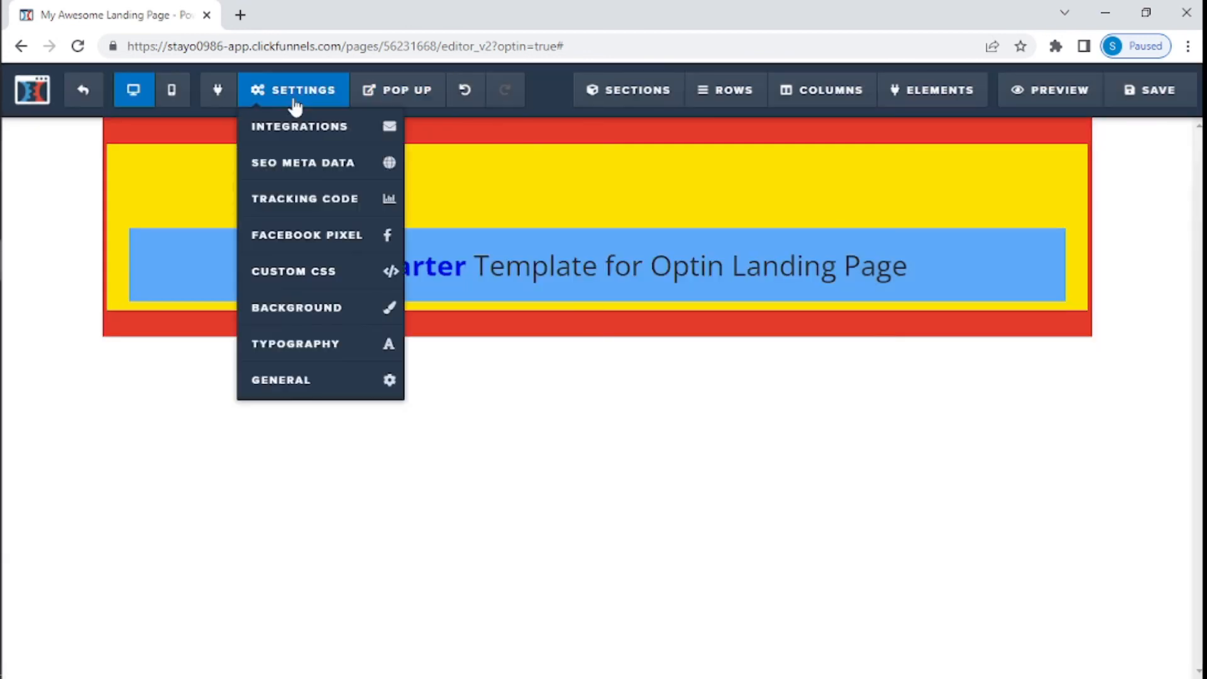
{"action": "left_click", "coordinate": [294, 265]}
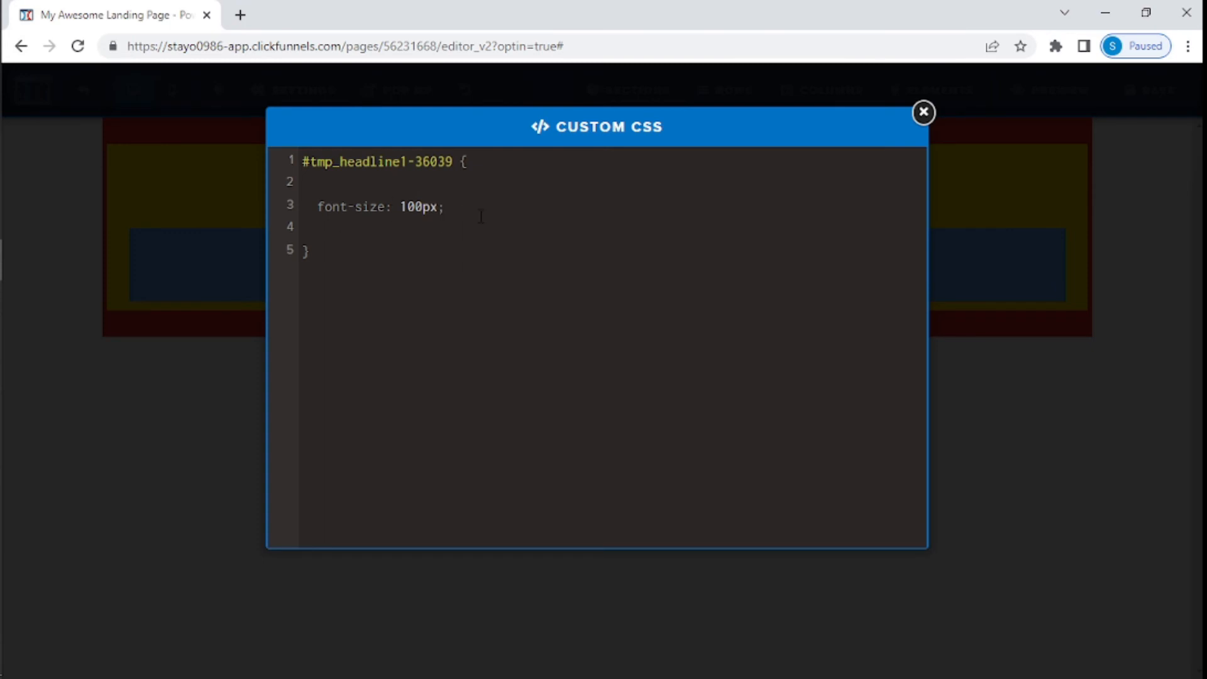
{"action": "key", "text": "BackSpace"}
{"action": "key", "text": "BackSpace"}
{"action": "key", "text": "BackSpace"}
{"action": "key", "text": "BackSpace"}
{"action": "key", "text": "BackSpace"}
{"action": "key", "text": "BackSpace"}
{"action": "key", "text": "BackSpace"}
{"action": "key", "text": "BackSpace"}
{"action": "key", "text": "BackSpace"}
{"action": "key", "text": "shift+Home"}
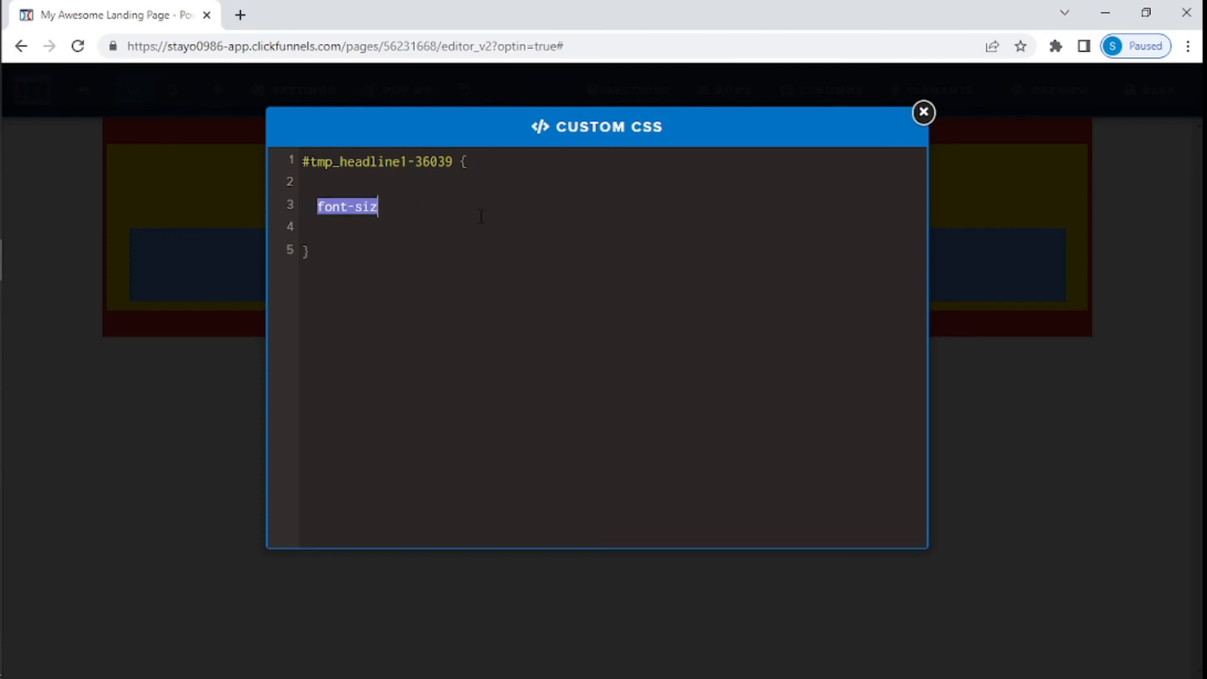
{"action": "key", "text": "BackSpace"}
{"action": "key", "text": "BackSpace"}
{"action": "key", "text": "BackSpace"}
{"action": "key", "text": "BackSpace"}
{"action": "key", "text": "BackSpace"}
{"action": "key", "text": "BackSpace"}
{"action": "key", "text": "BackSpace"}
{"action": "key", "text": "BackSpace"}
{"action": "type", "text": "c"}
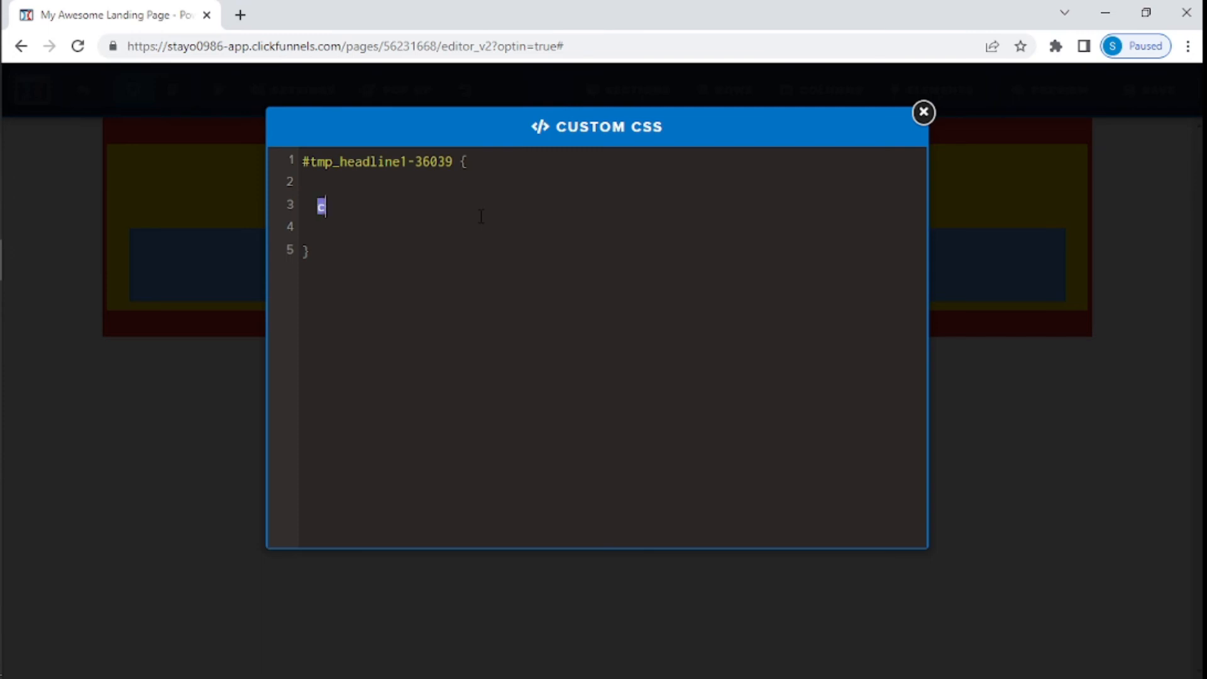
{"action": "type", "text": "olor:"}
{"action": "type", "text": " #"}
{"action": "key", "text": "BackSpace"}
{"action": "type", "text": "green;"}
{"action": "left_click", "coordinate": [107, 440]}
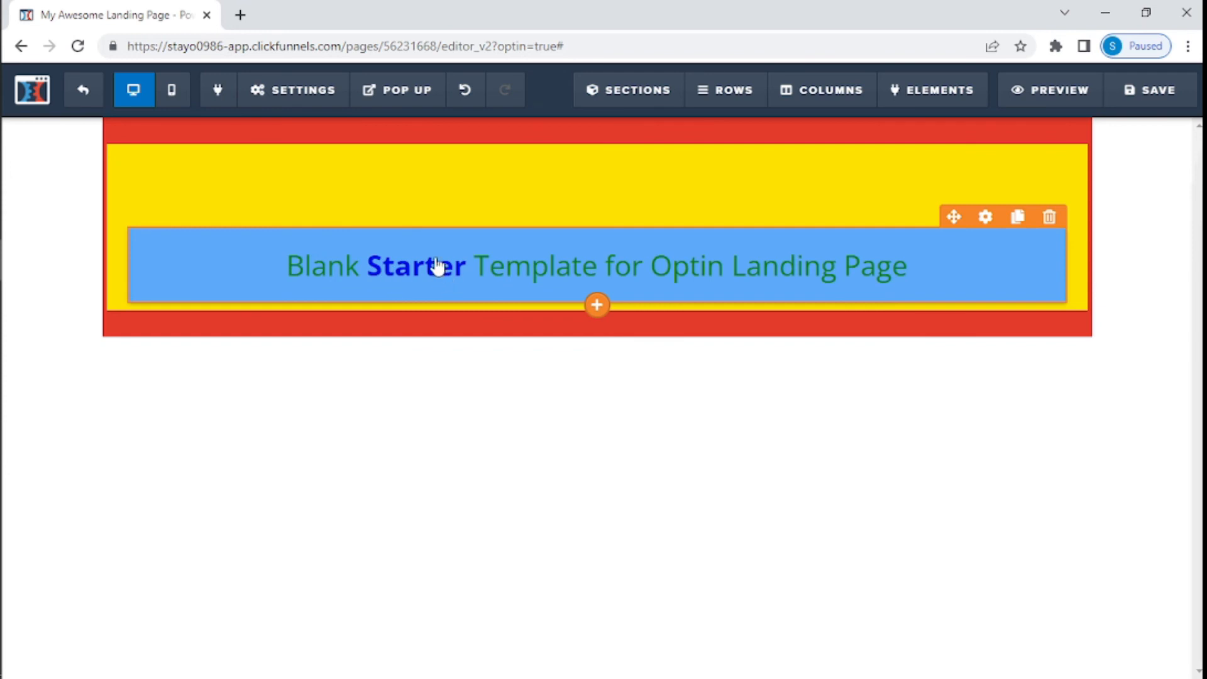
Review the headline's custom CSS rule and check the page in mobile view, returning to desktop view
{"action": "left_click", "coordinate": [284, 103]}
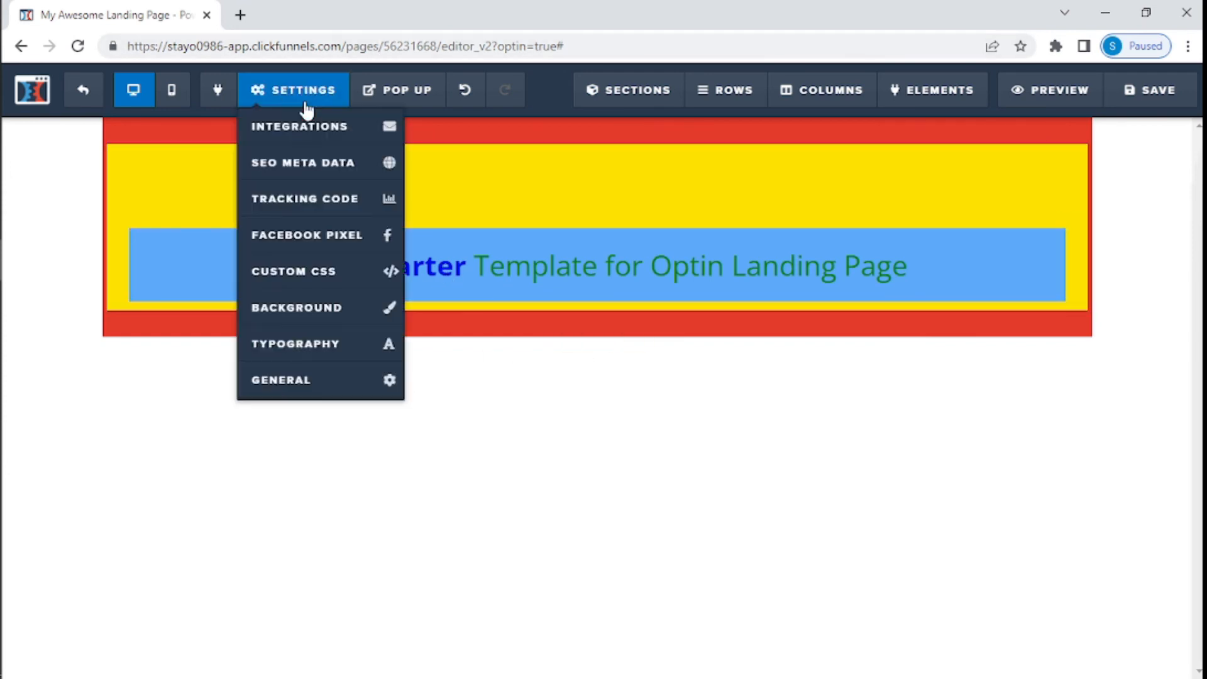
{"action": "left_click", "coordinate": [302, 272]}
{"action": "left_click", "coordinate": [349, 179]}
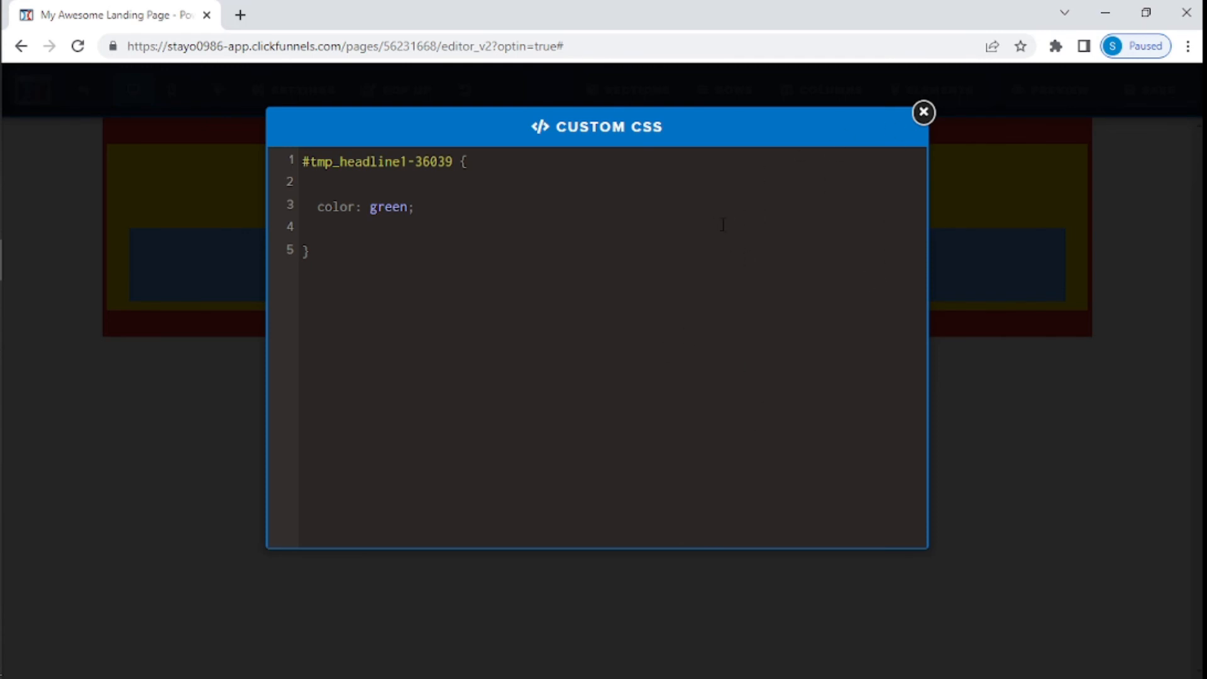
{"action": "left_click", "coordinate": [923, 113]}
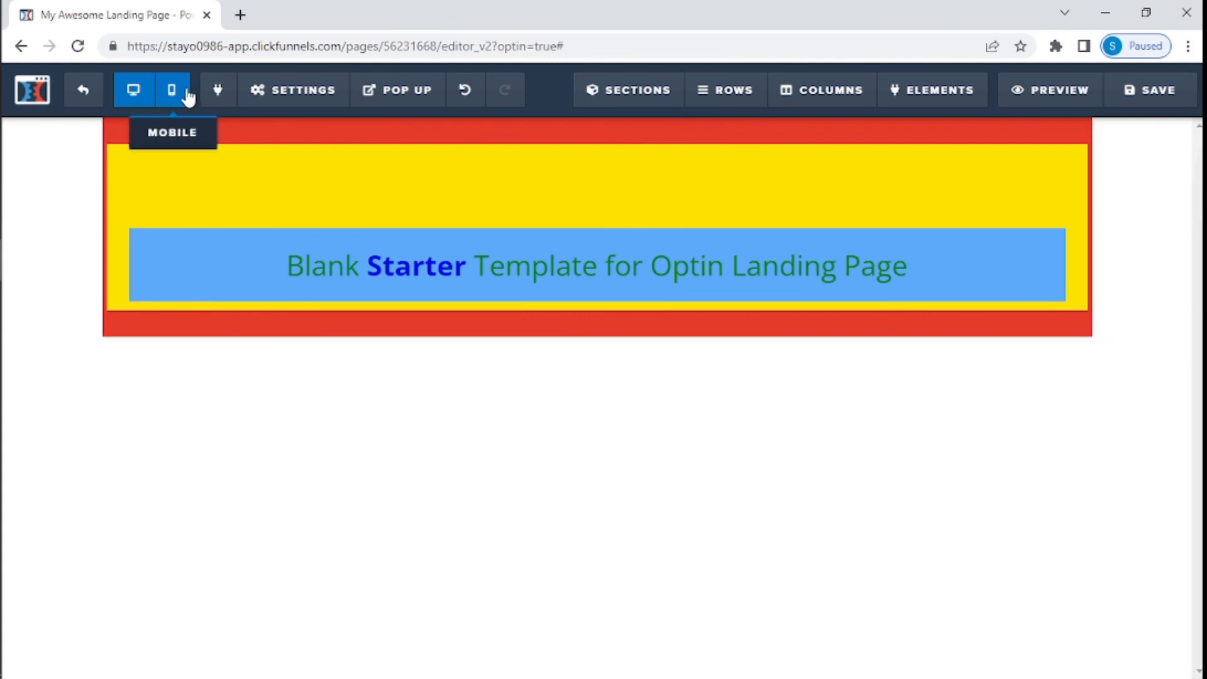
{"action": "left_click", "coordinate": [173, 102]}
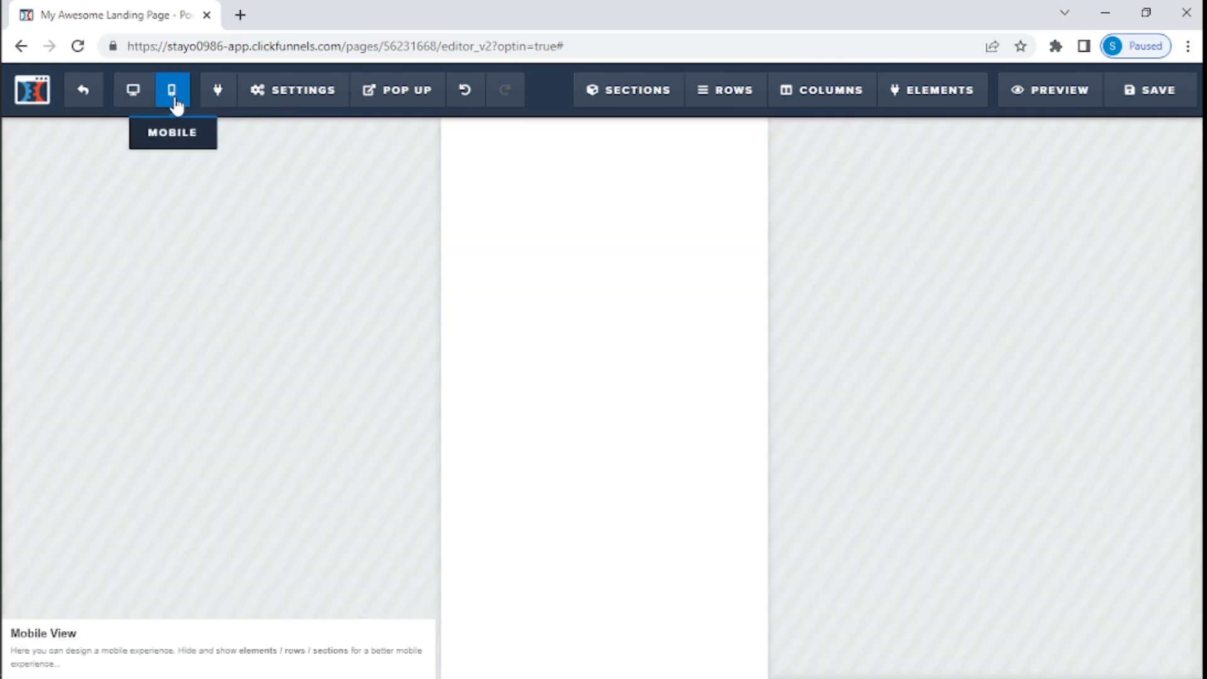
{"action": "left_click", "coordinate": [135, 92]}
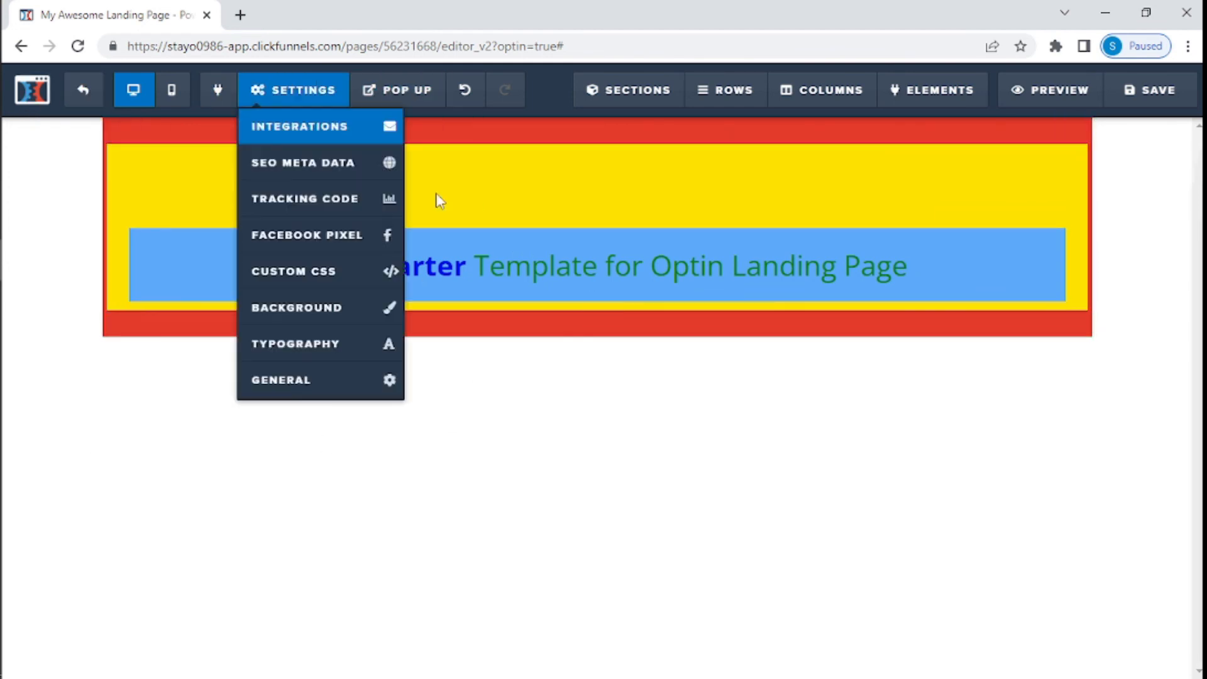
Save the page, dismiss the SEO meta data settings, and preview the page before returning to the editor
{"action": "left_click", "coordinate": [1129, 96]}
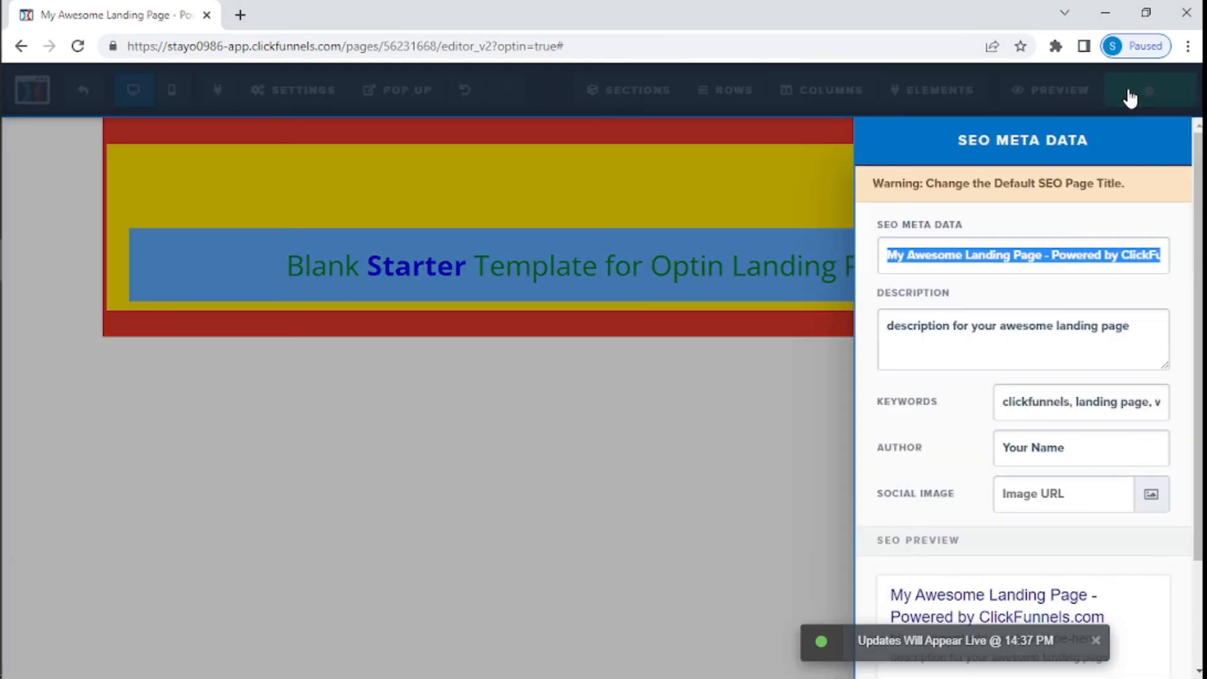
{"action": "left_click", "coordinate": [746, 505]}
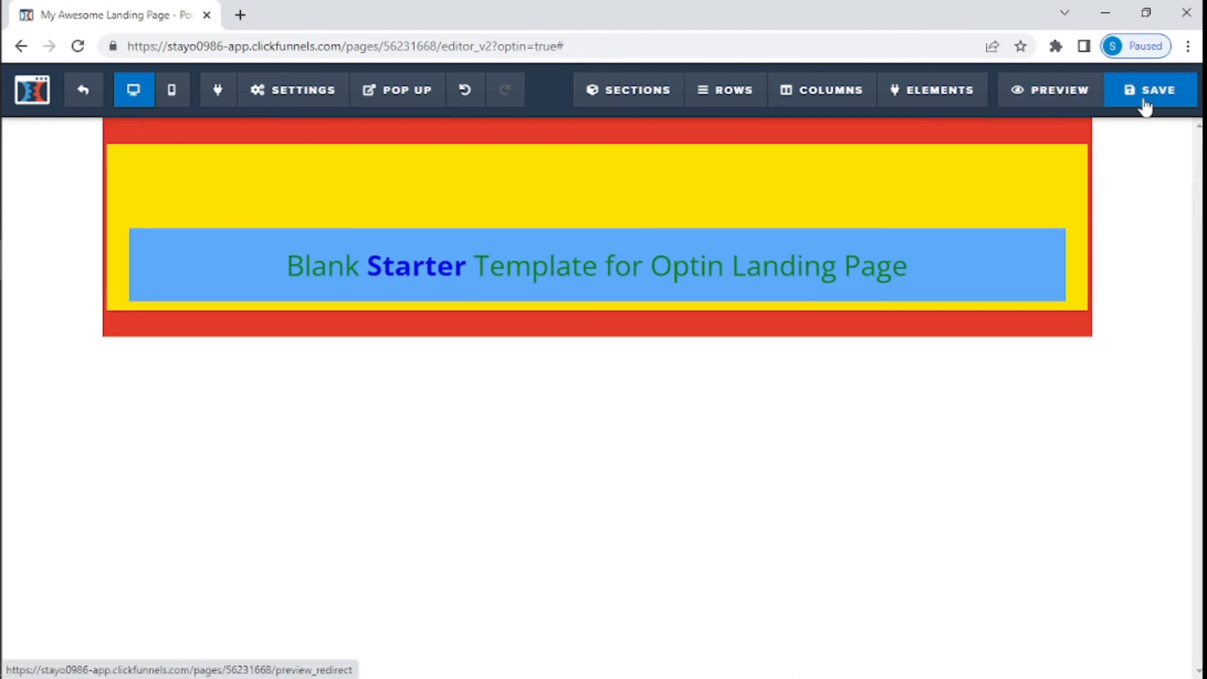
{"action": "left_click", "coordinate": [1067, 102]}
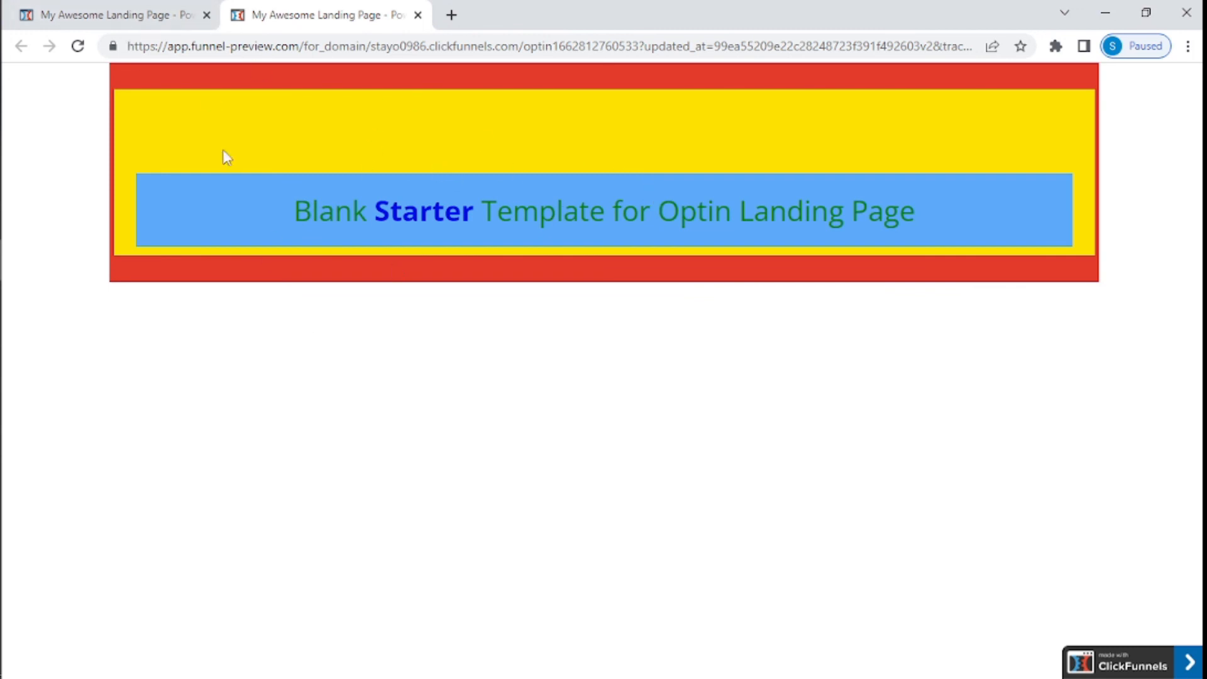
{"action": "left_click", "coordinate": [149, 8]}
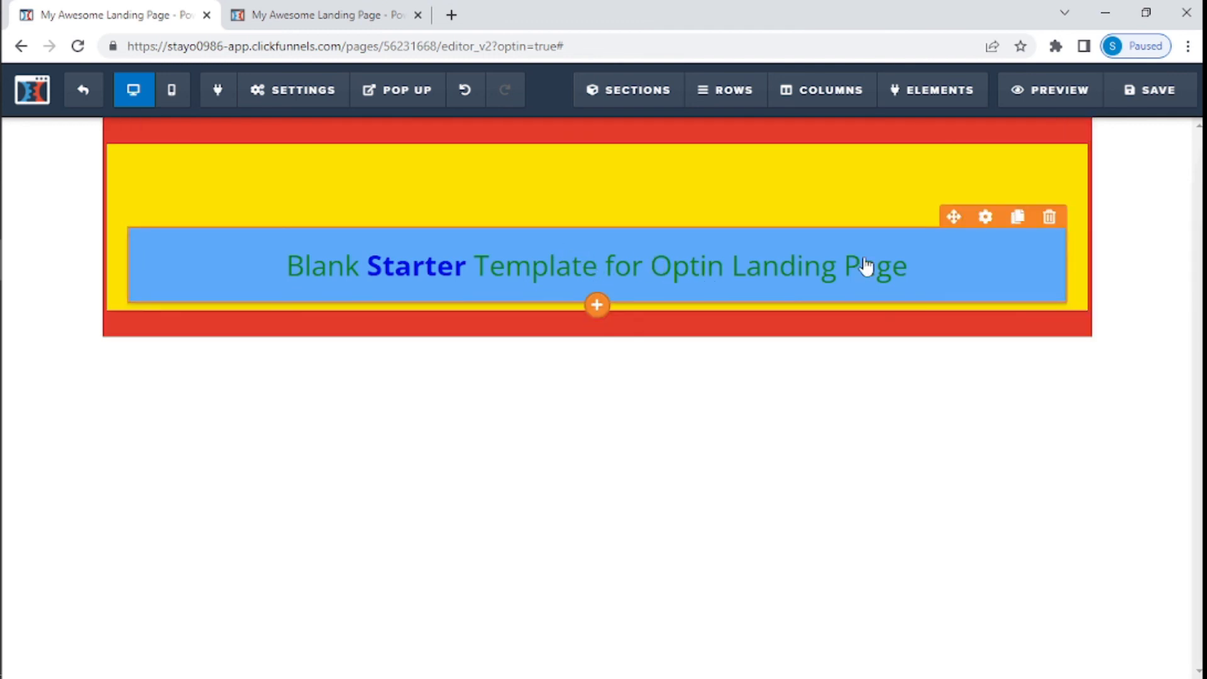
Give the headline a Full Border with a border size of 10px in its advanced style settings
{"action": "left_click", "coordinate": [986, 218]}
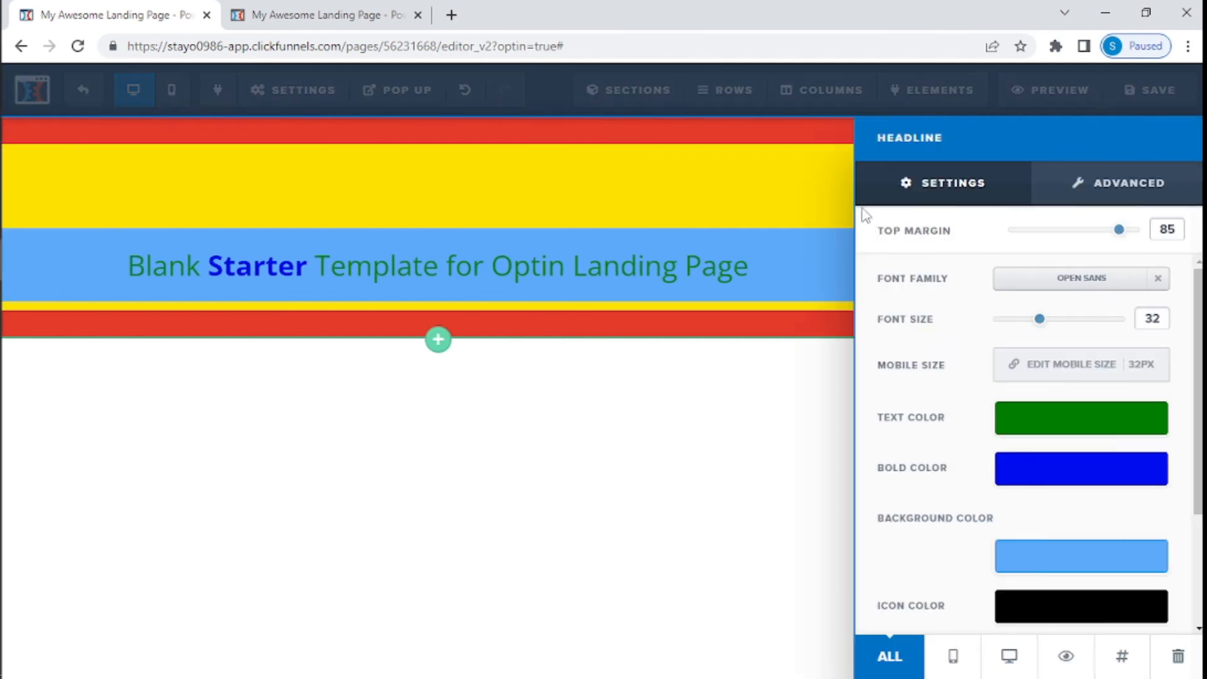
{"action": "scroll", "coordinate": [1013, 522], "scroll_direction": "down", "scroll_amount": 3}
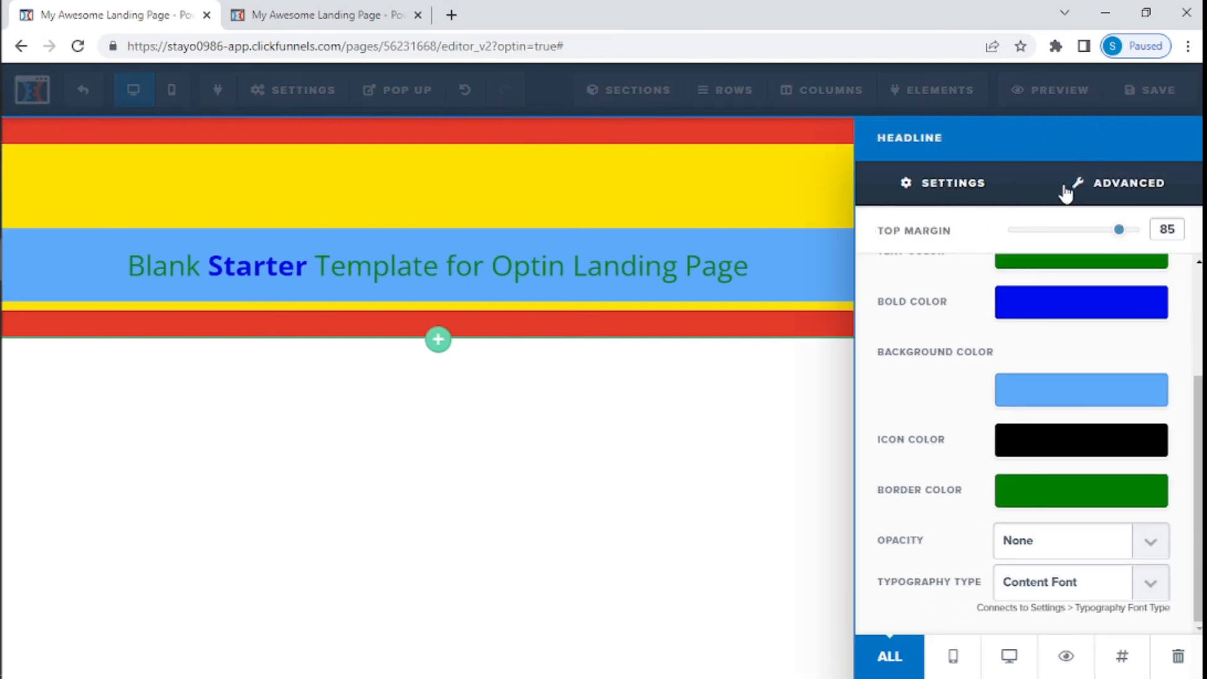
{"action": "left_click", "coordinate": [1097, 200]}
{"action": "left_click", "coordinate": [997, 193]}
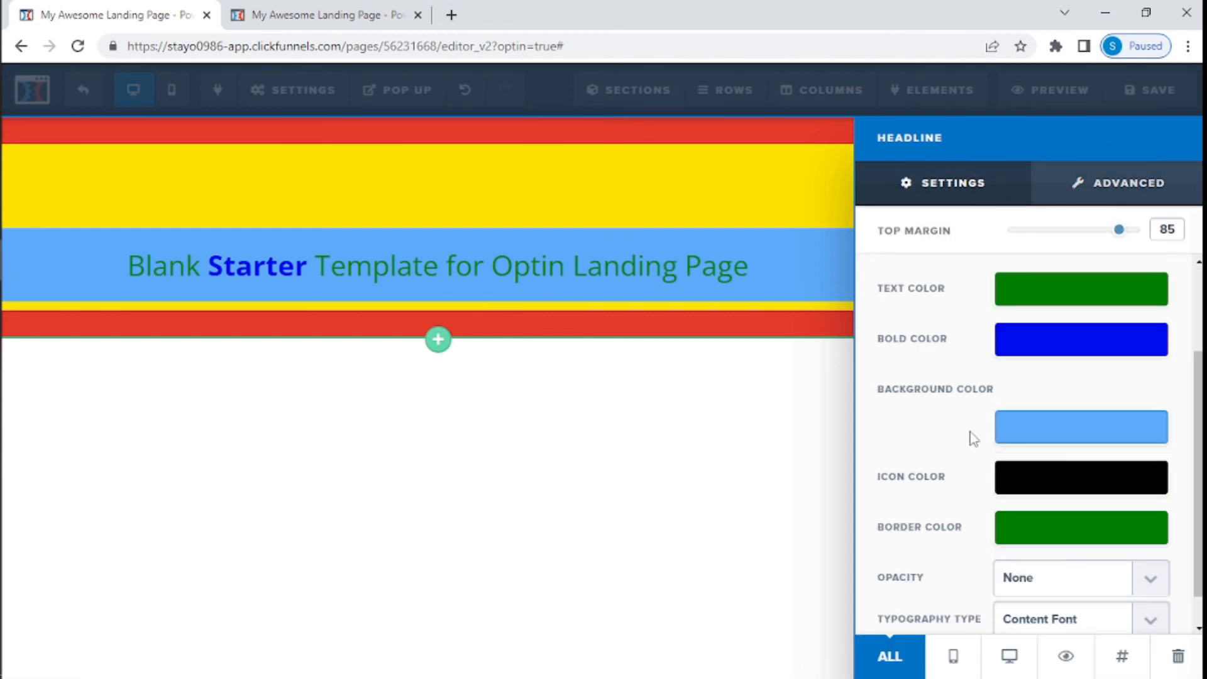
{"action": "scroll", "coordinate": [967, 479], "scroll_direction": "down", "scroll_amount": 1}
{"action": "scroll", "coordinate": [967, 478], "scroll_direction": "down", "scroll_amount": 1}
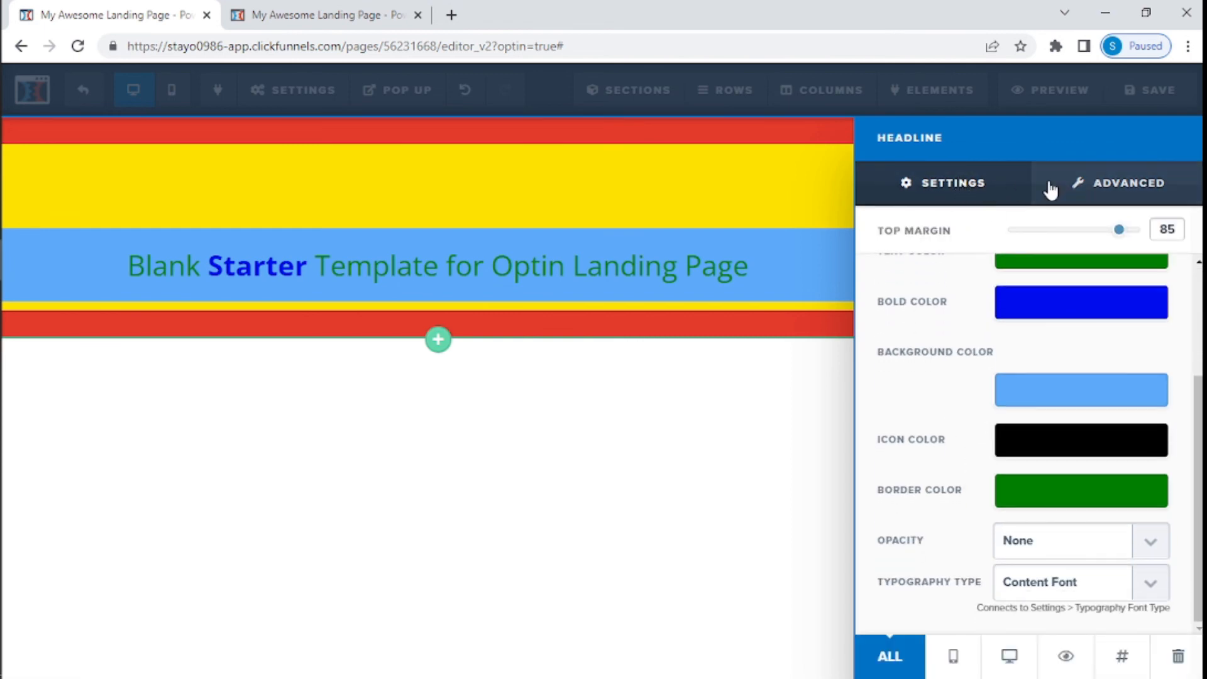
{"action": "left_click", "coordinate": [1083, 189]}
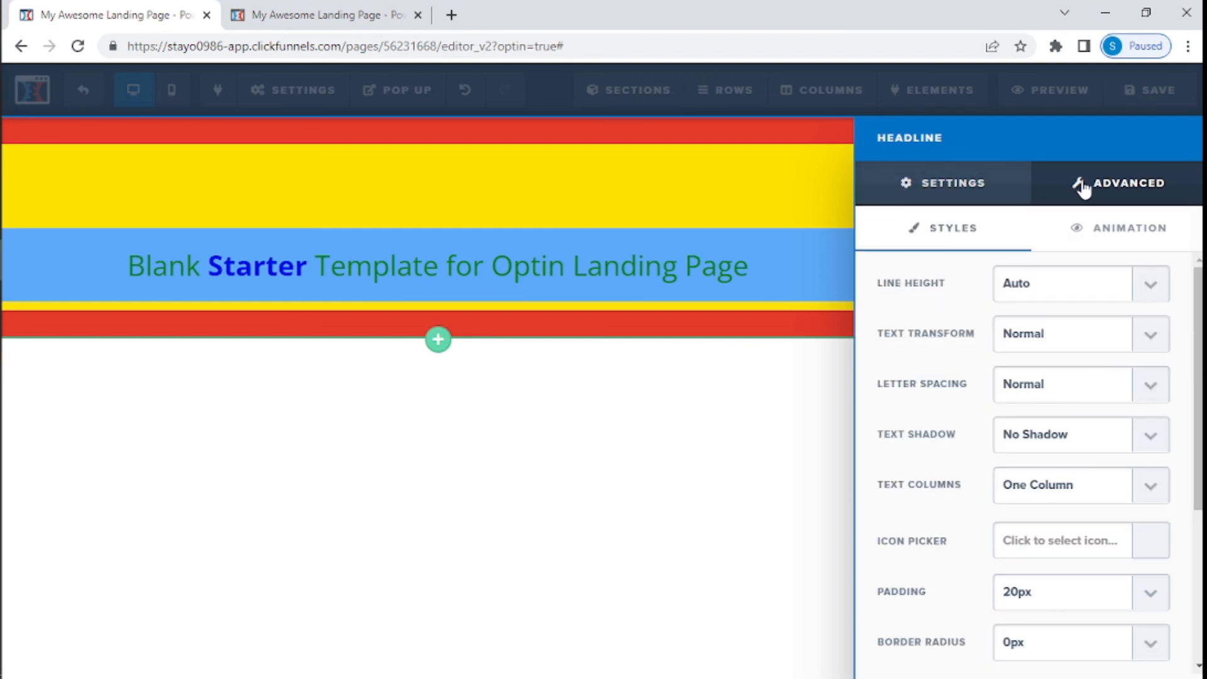
{"action": "scroll", "coordinate": [1040, 503], "scroll_direction": "down", "scroll_amount": 4}
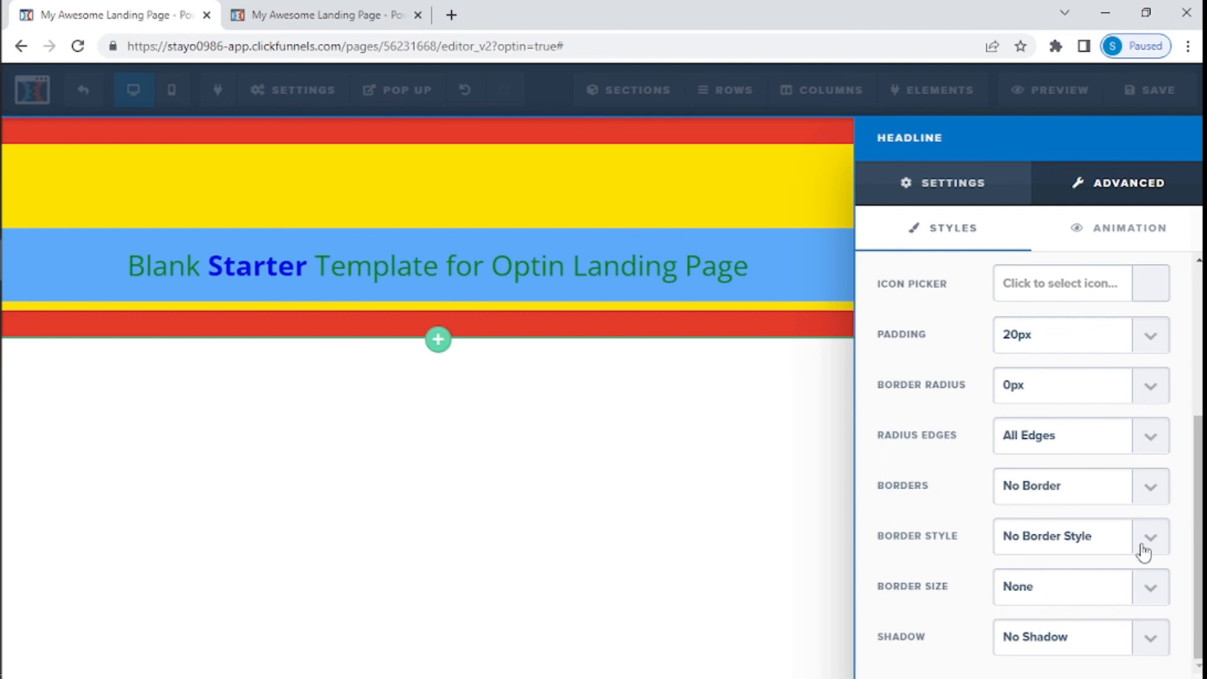
{"action": "left_click", "coordinate": [1157, 499]}
{"action": "left_click", "coordinate": [1047, 531]}
{"action": "left_click", "coordinate": [1151, 590]}
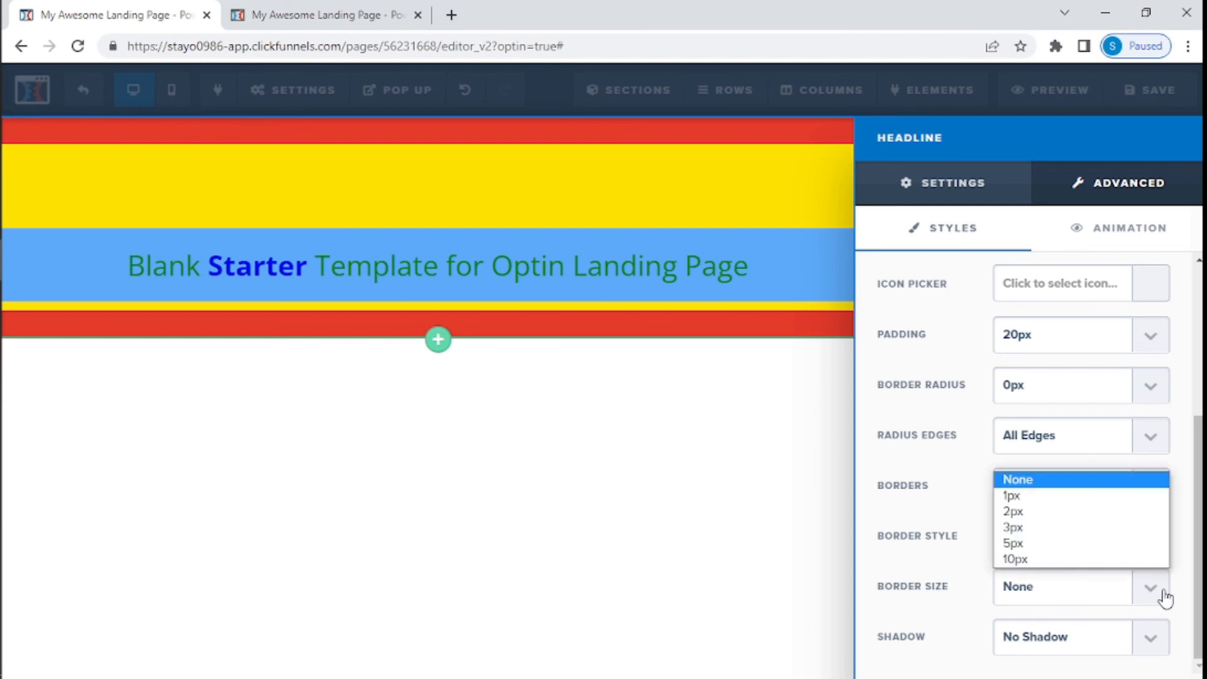
{"action": "left_click", "coordinate": [1061, 561]}
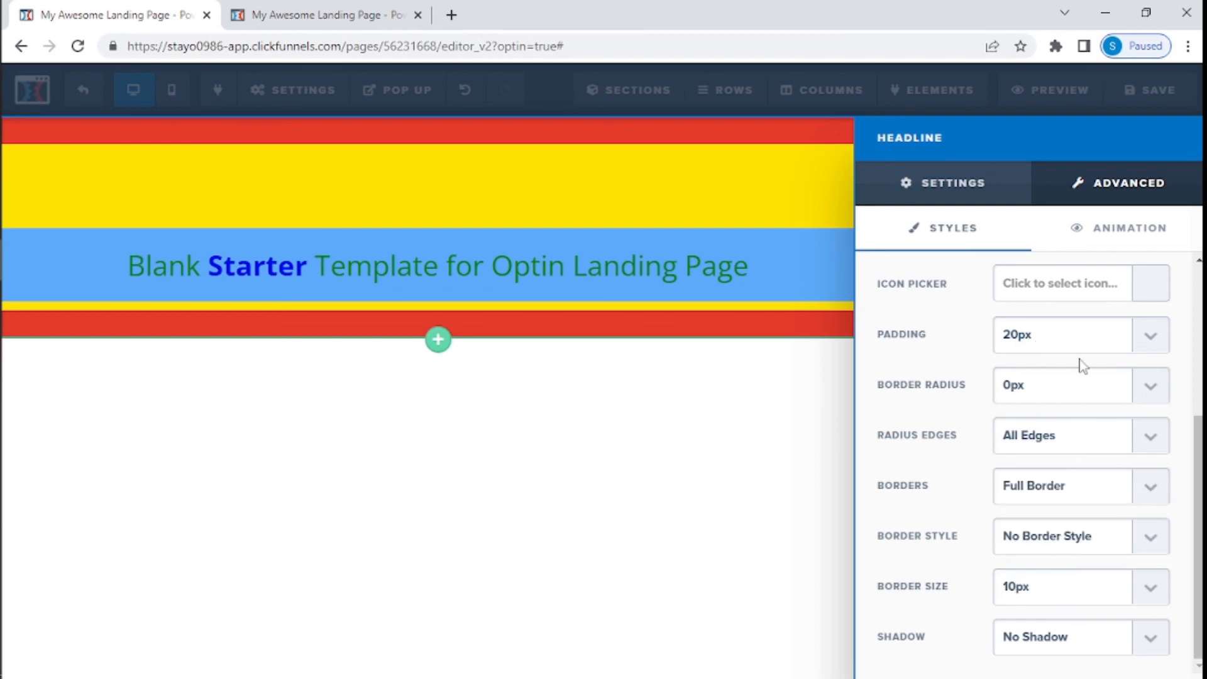
Set the headline's border radius to 75px and close its settings
{"action": "left_click", "coordinate": [1150, 402]}
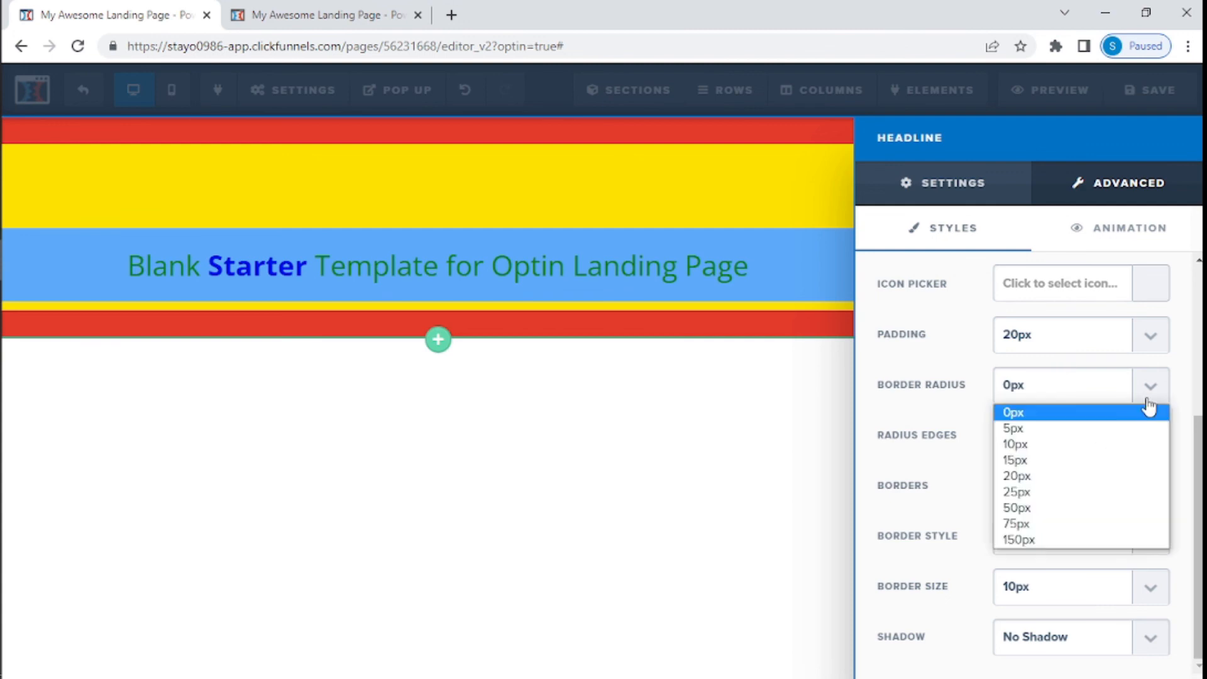
{"action": "left_click", "coordinate": [1059, 526]}
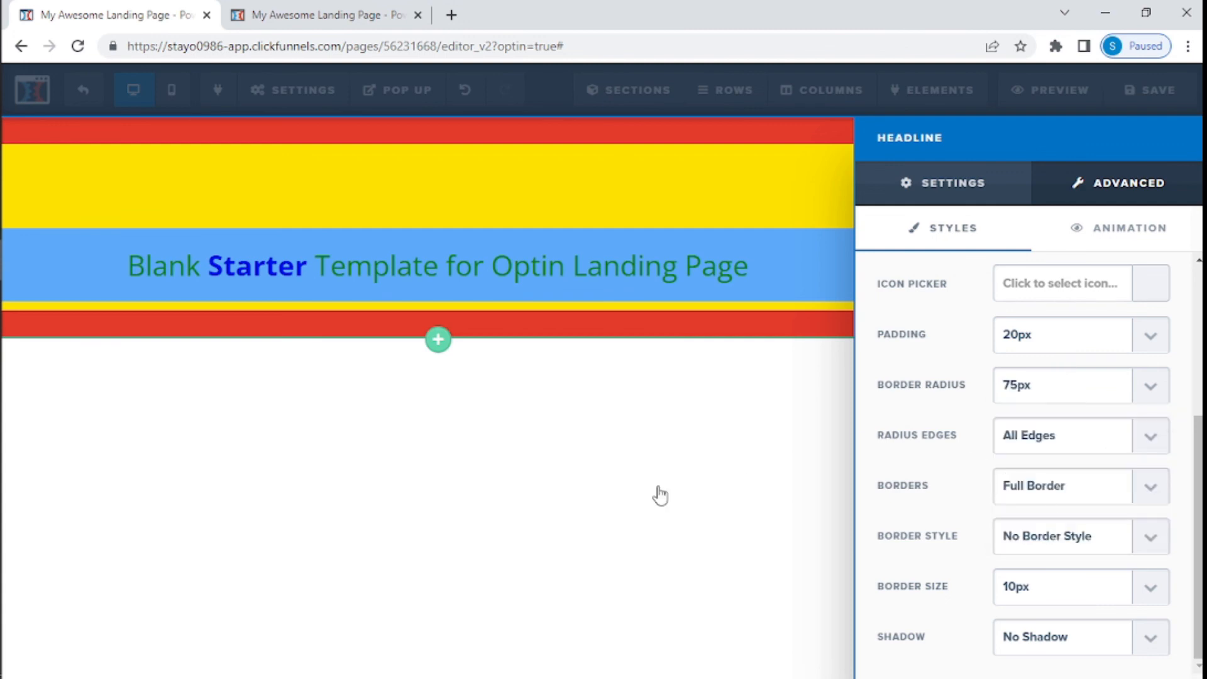
{"action": "left_click", "coordinate": [659, 494]}
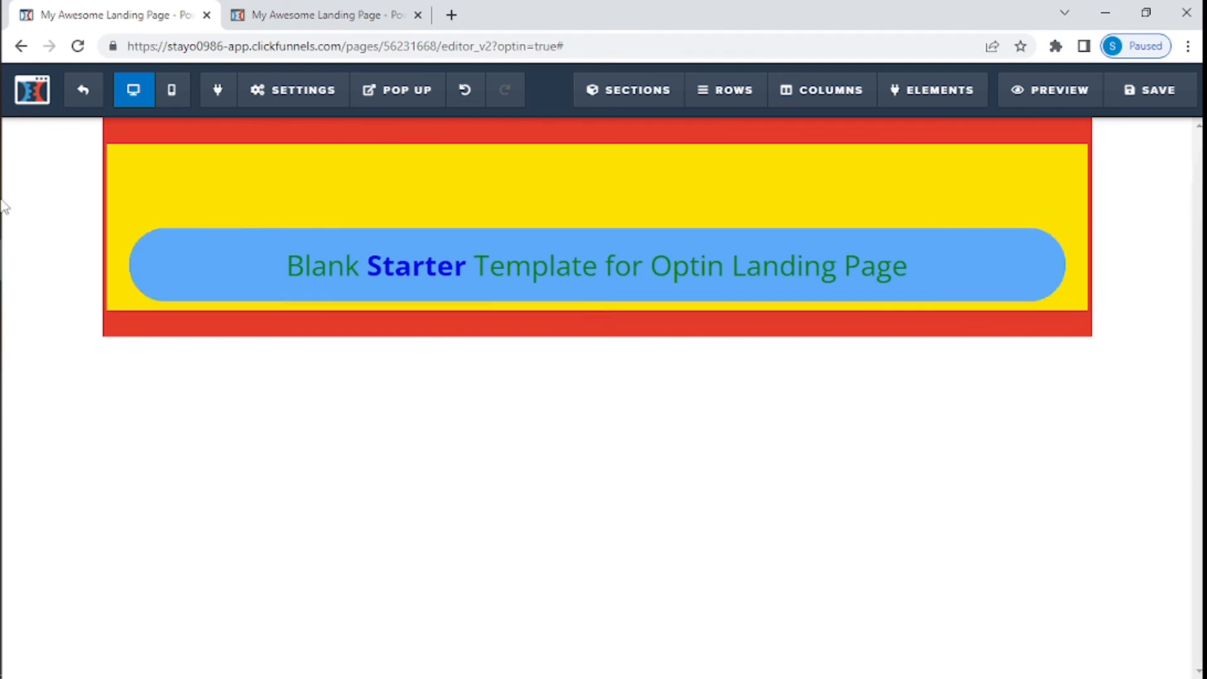